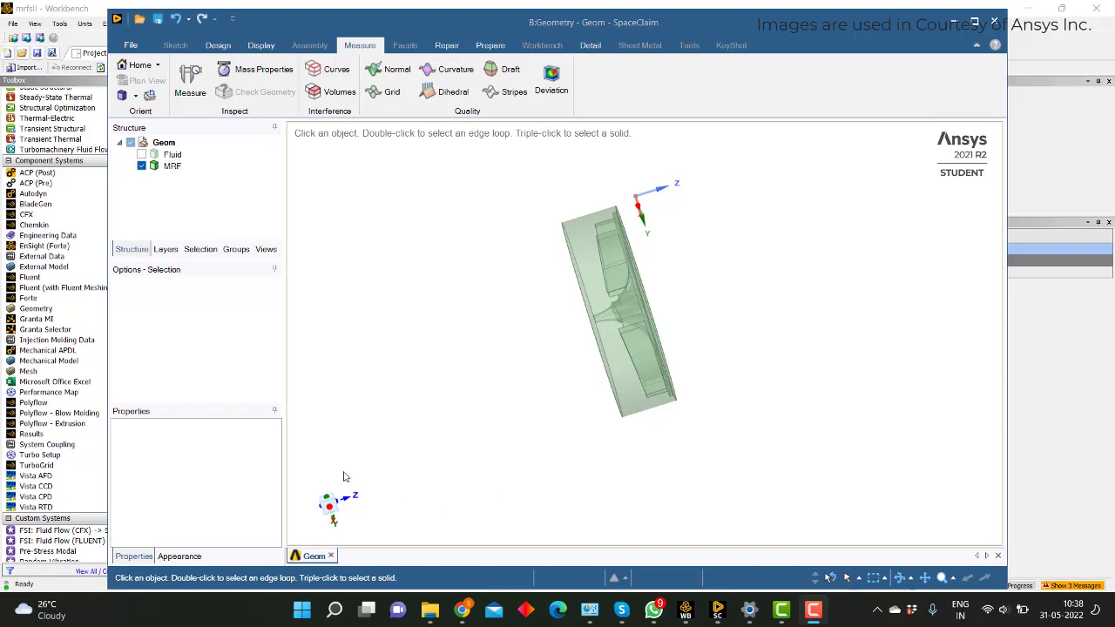
Step: Show the Fluid casing, orbit and zoom the pump, then select the Fluid and MRF bodies in turn
left_click(141, 154)
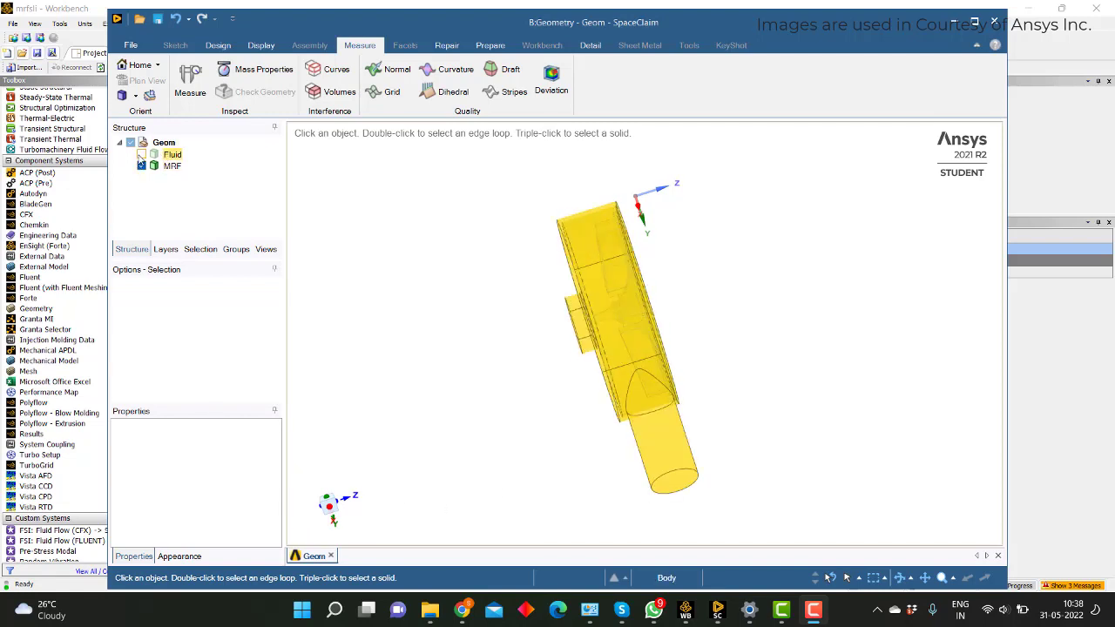
middle_click_drag(404, 356, 587, 167)
scroll(496, 350, "up", 5)
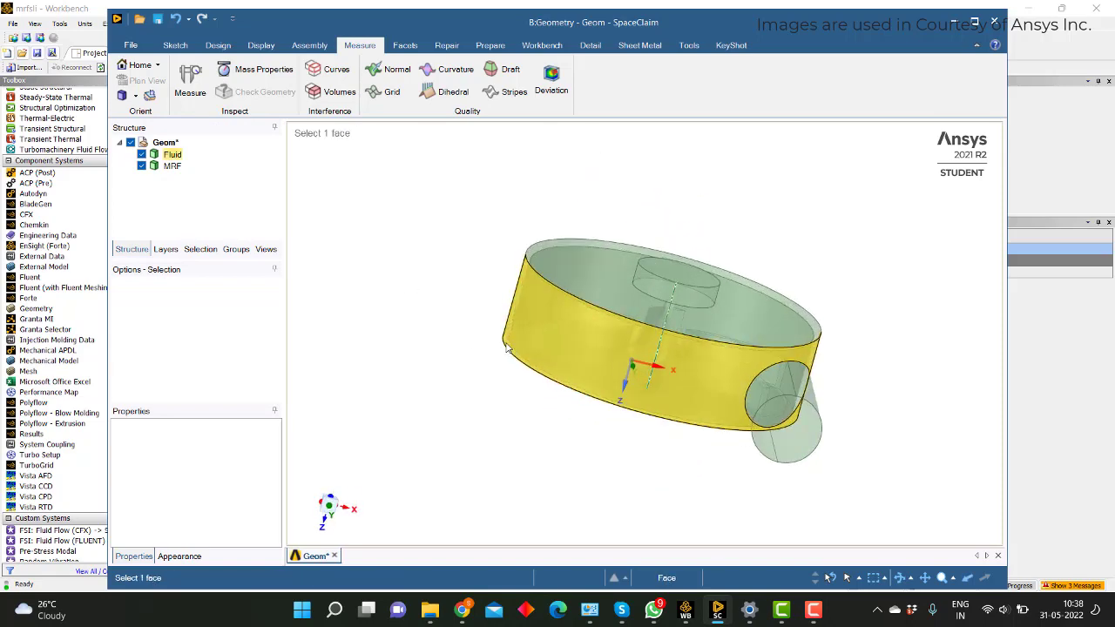
left_click(167, 157)
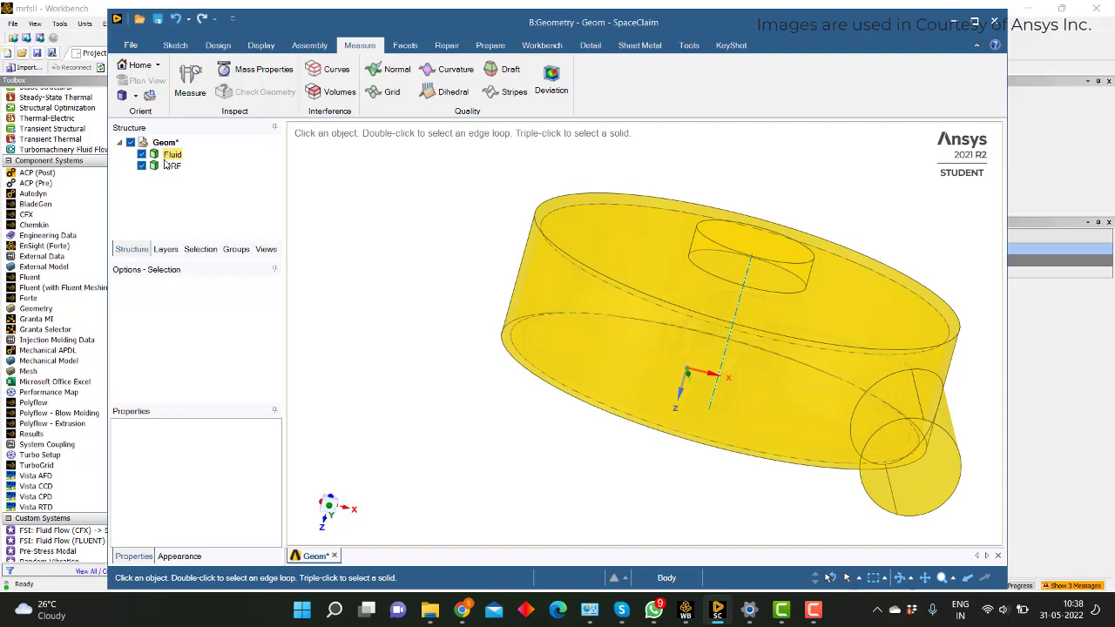
left_click(154, 168)
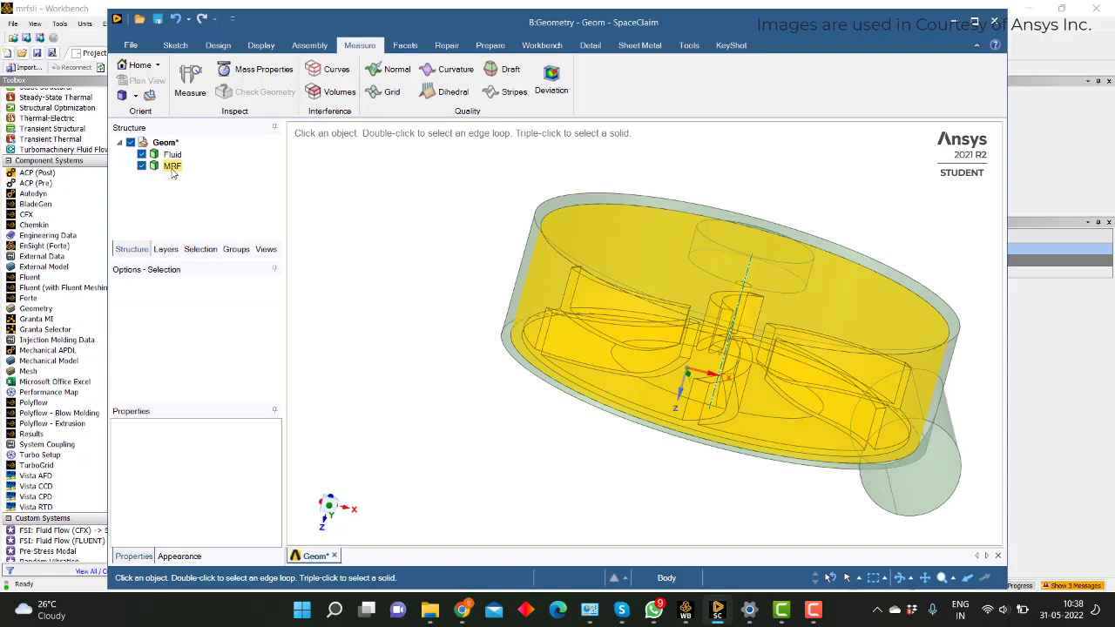
left_click(142, 165)
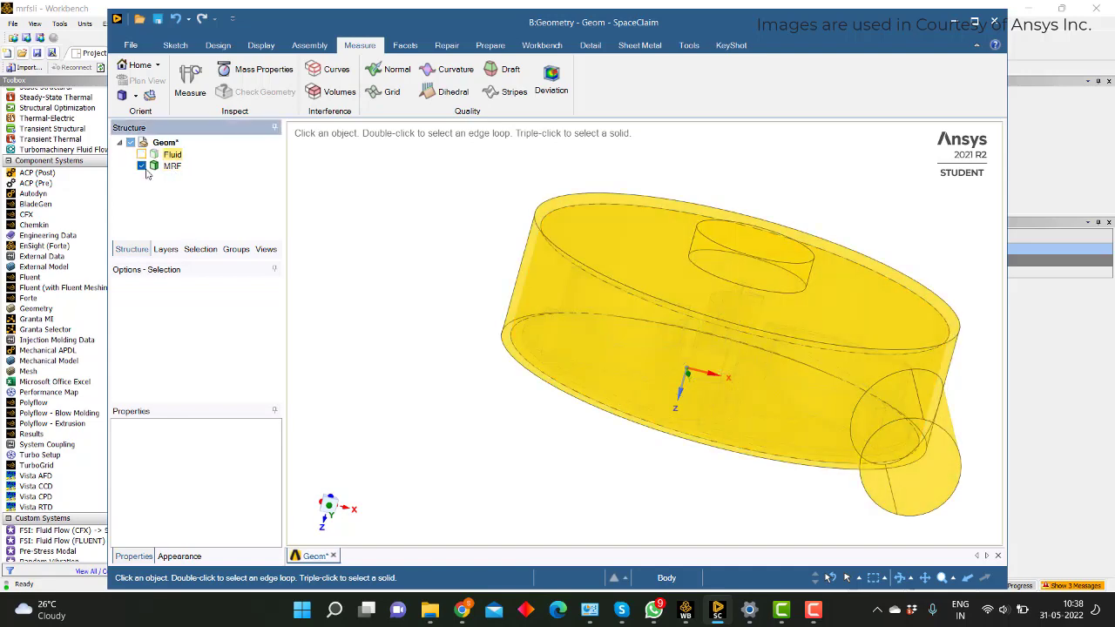
left_click(142, 154)
left_click(142, 166)
middle_click_drag(687, 418, 718, 293)
scroll(719, 305, "up", 2)
scroll(567, 415, "down", 3)
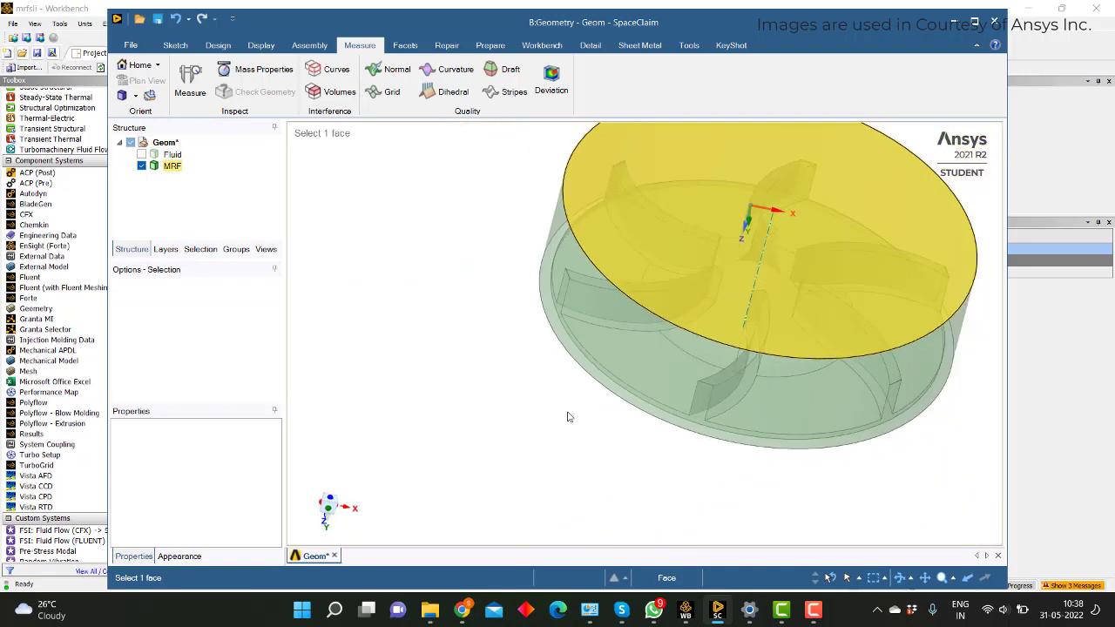
mouse_move(566, 415)
middle_mouse_down()
mouse_move(610, 376)
mouse_move(688, 451)
mouse_move(640, 430)
mouse_move(613, 381)
mouse_move(600, 388)
mouse_move(613, 405)
middle_mouse_up()
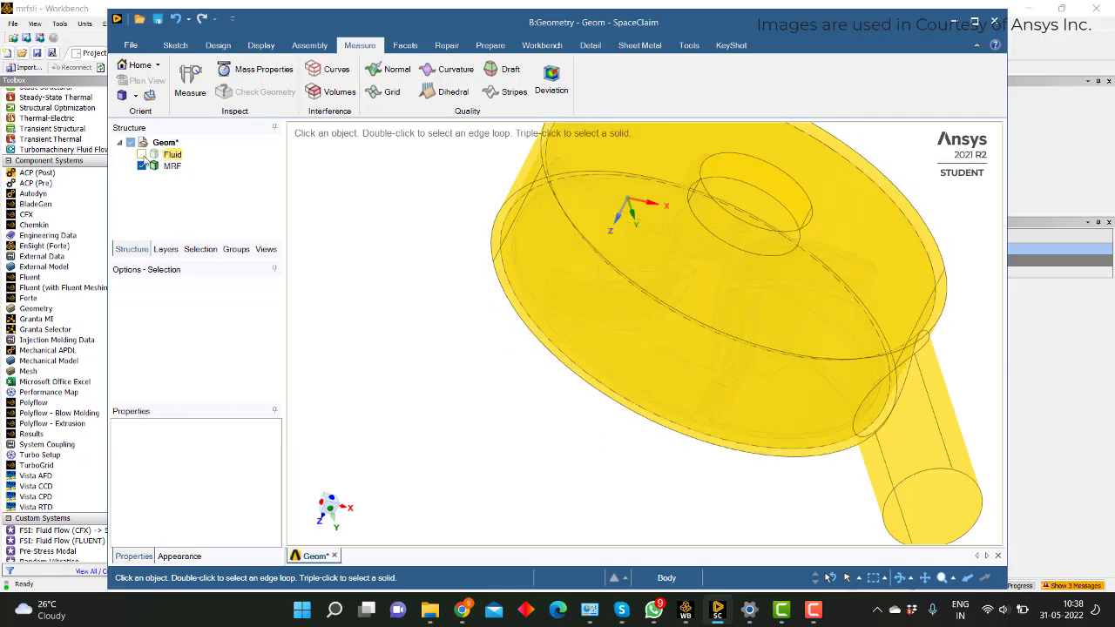
left_click(141, 154)
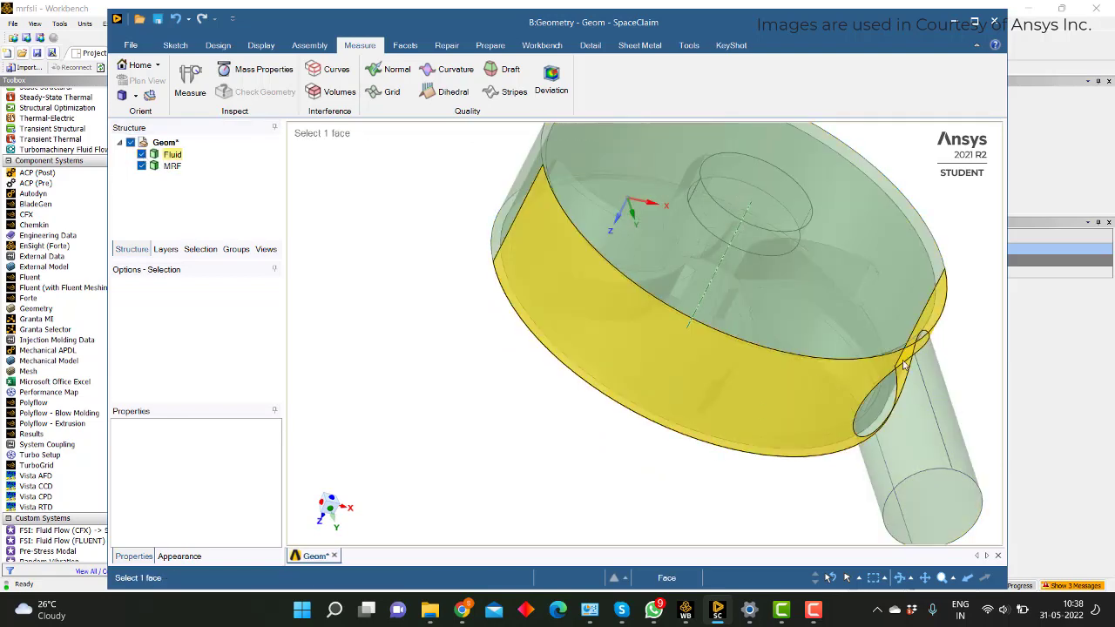
Step: Review the ImpellerRefine, Inlet, Outlet and Walls groups, then add a Fluent (with Fluent Meshing) system in Workbench
left_click(235, 249)
left_click(181, 202)
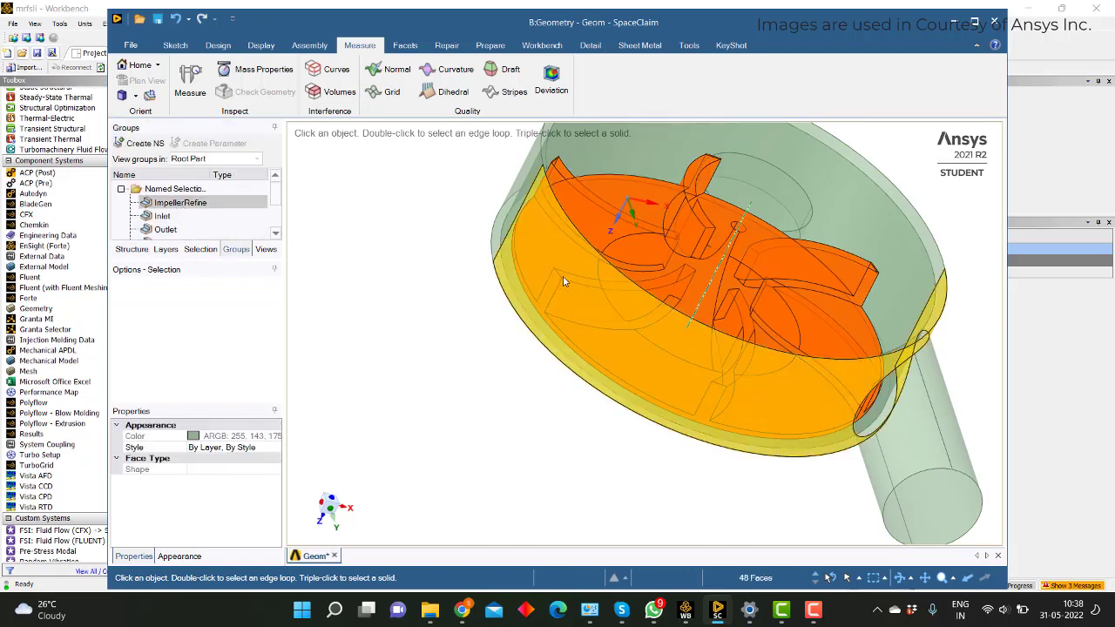
middle_click_drag(563, 280, 381, 374)
left_click(162, 216)
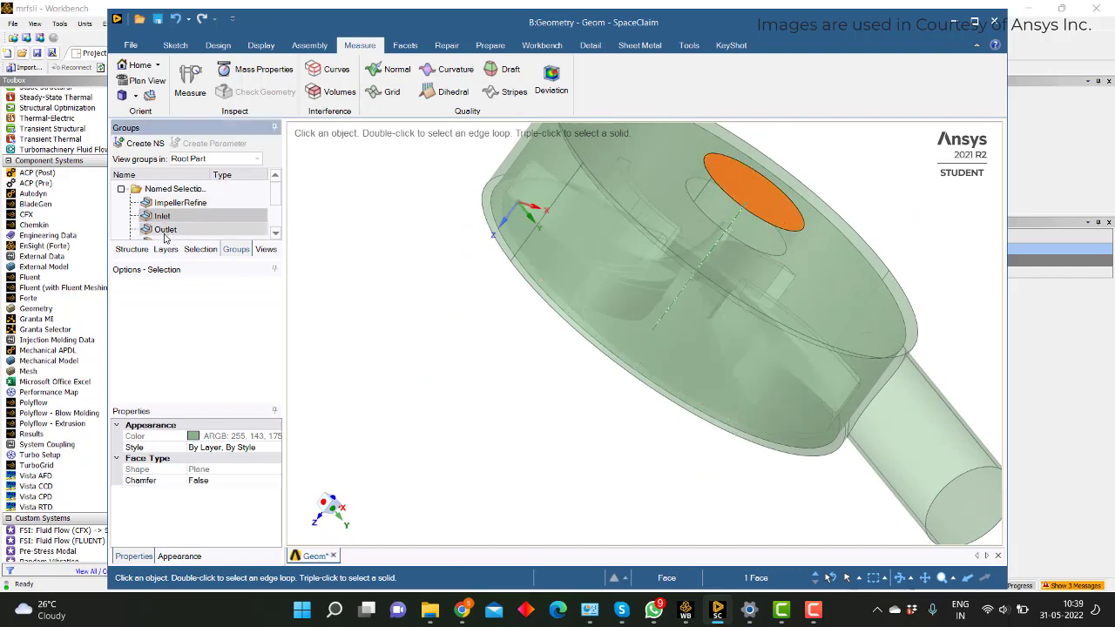
left_click(165, 230)
scroll(173, 229, "down", 1)
left_click(163, 215)
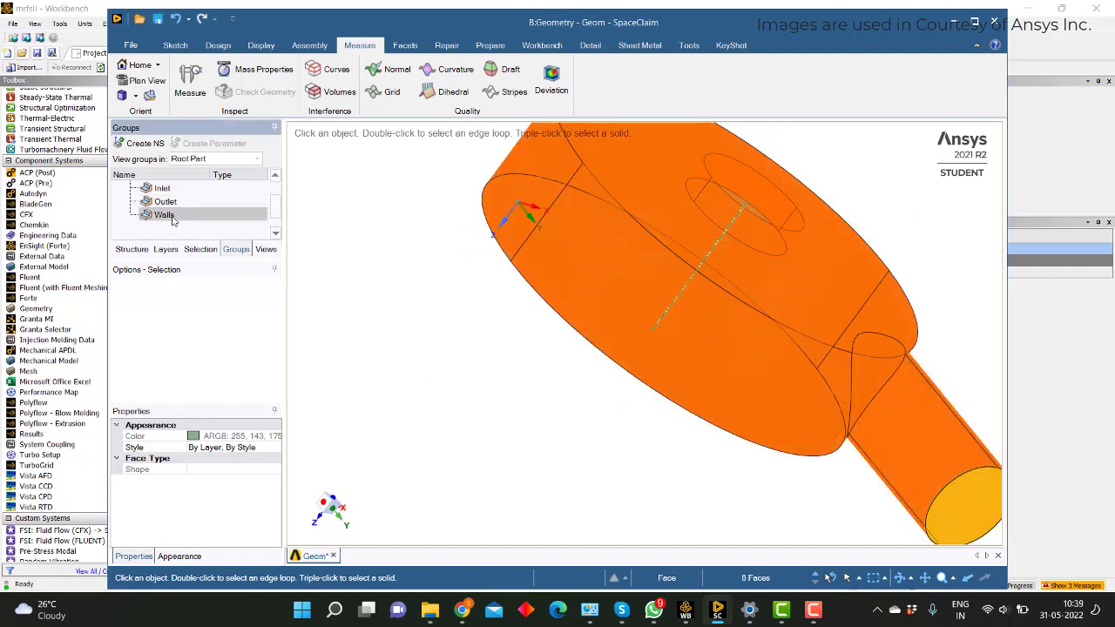
middle_click_drag(561, 359, 511, 135)
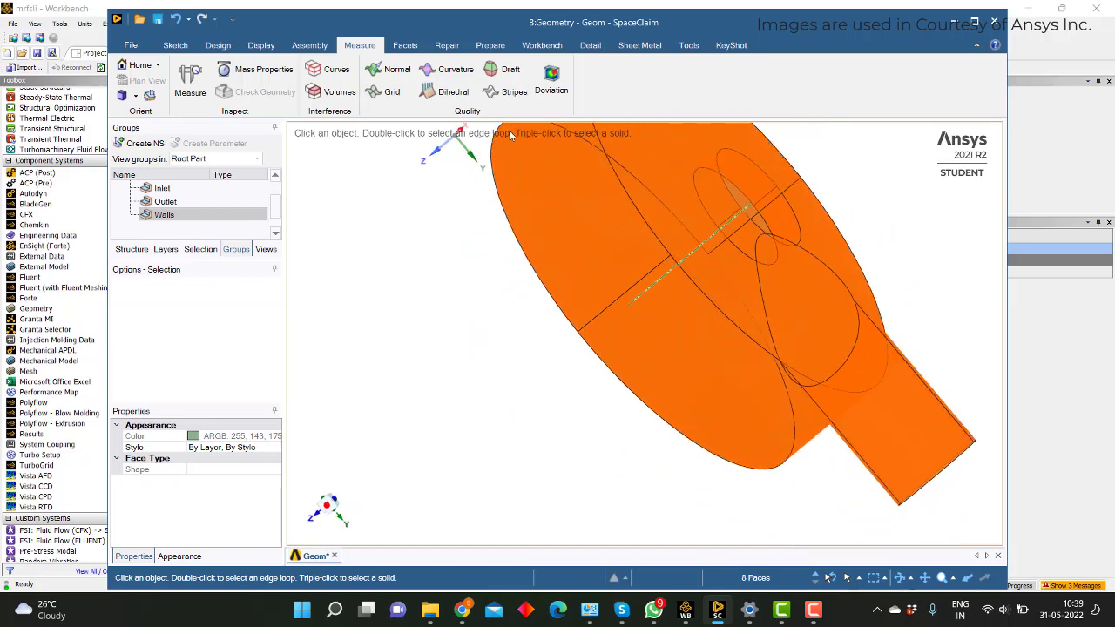
left_click(954, 21)
left_click_drag(67, 288, 416, 149)
Step: Launch Fluent Meshing for system B's mesh as a 3-process parallel session
double_click(416, 147)
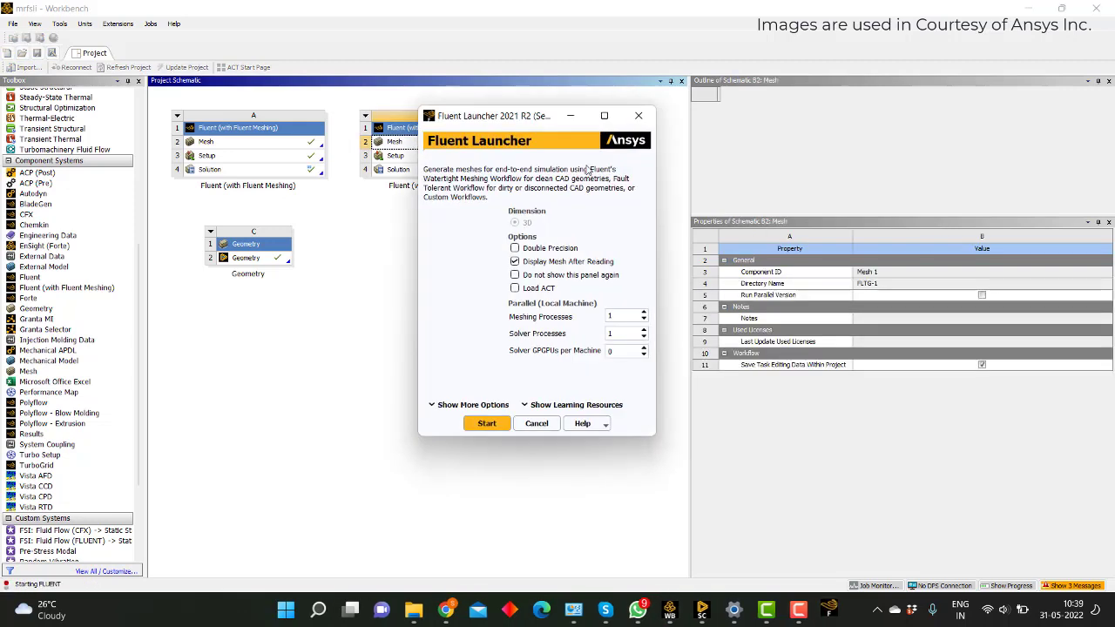
left_click(644, 348)
left_click(487, 423)
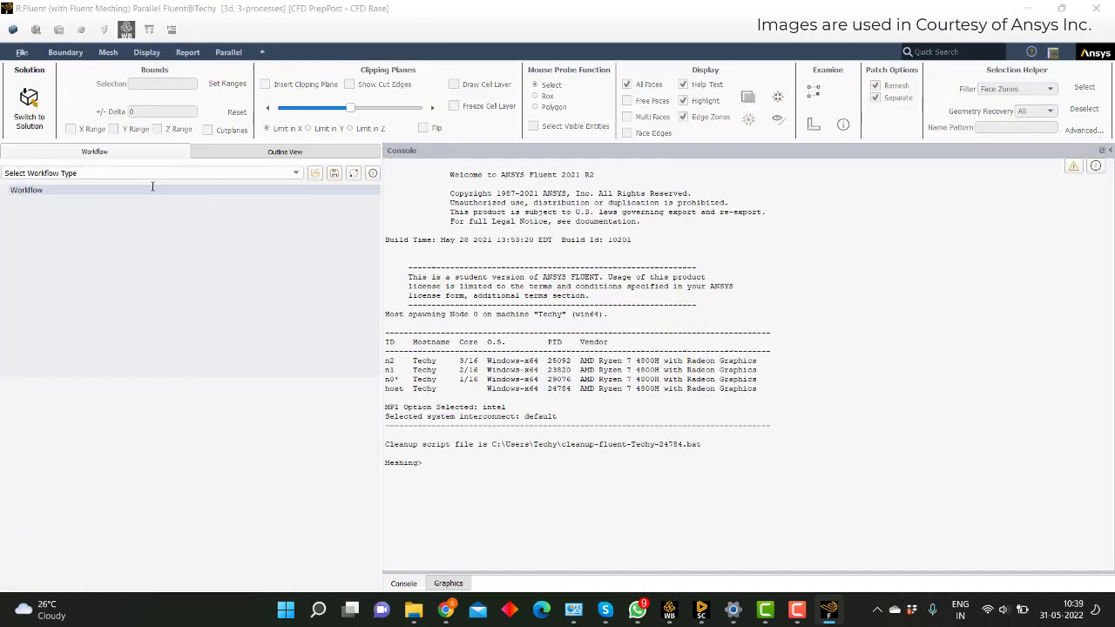
Step: Load the Watertight Geometry workflow and browse for the CAD file in Downloads
left_click(147, 173)
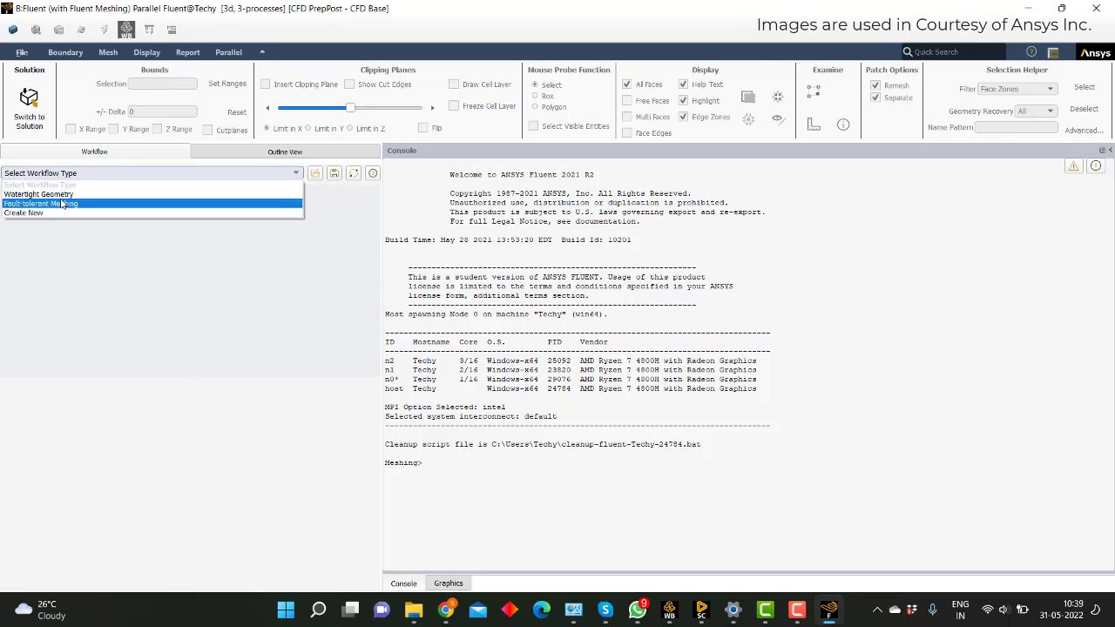
left_click(60, 196)
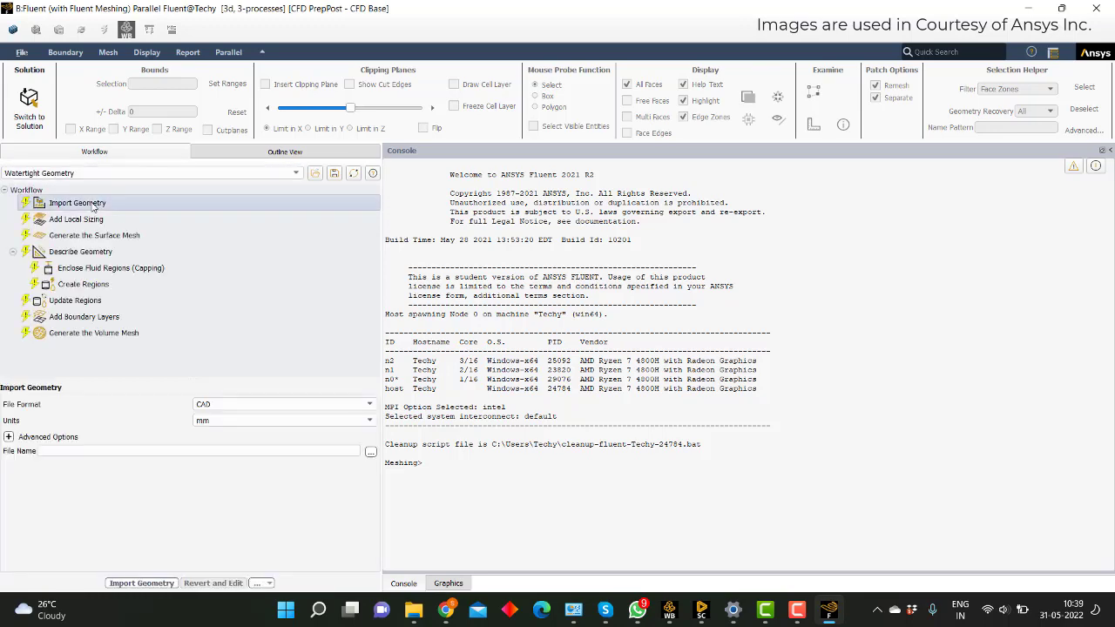
left_click(370, 451)
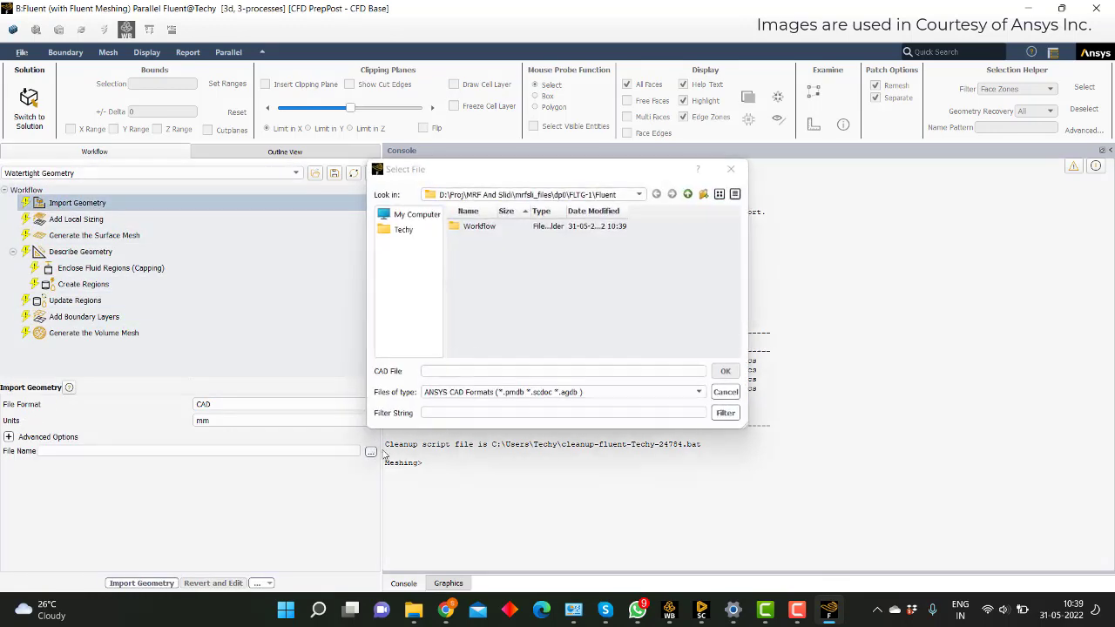
left_click(535, 195)
scroll(480, 312, "down", 2)
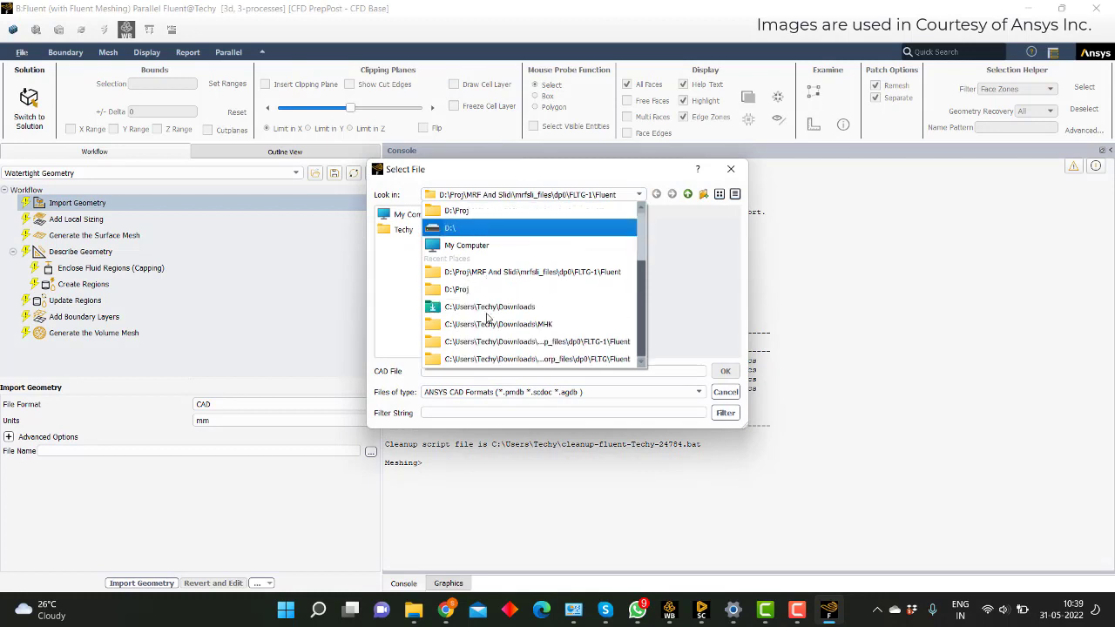
left_click(478, 307)
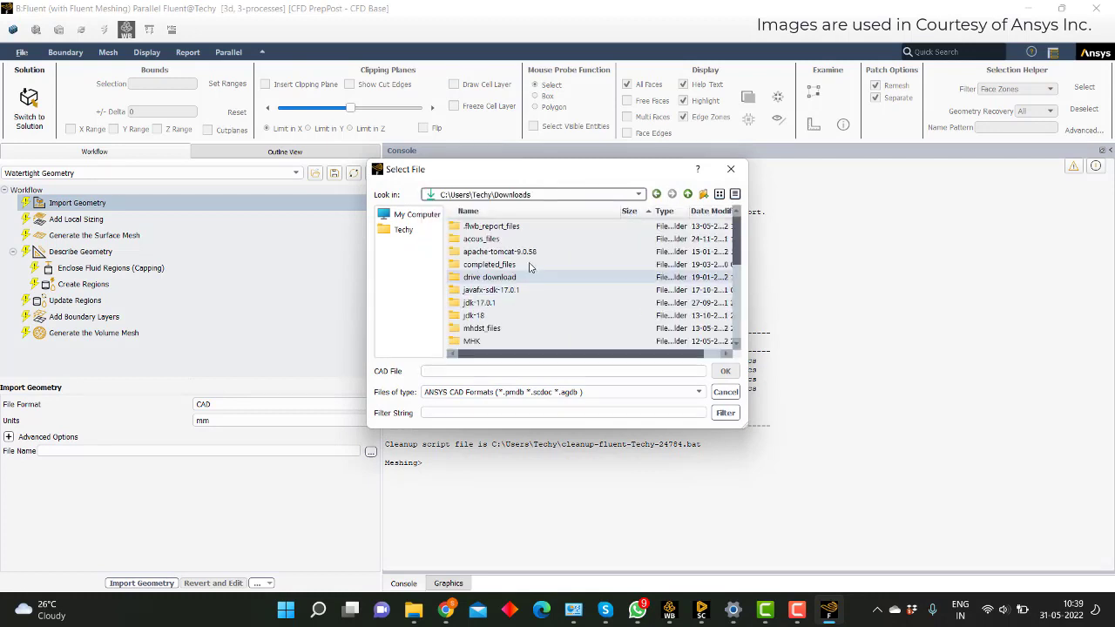
Step: Locate CENTRIFUGAL_PUMP.scdoc in Downloads and import the geometry
left_click(578, 197)
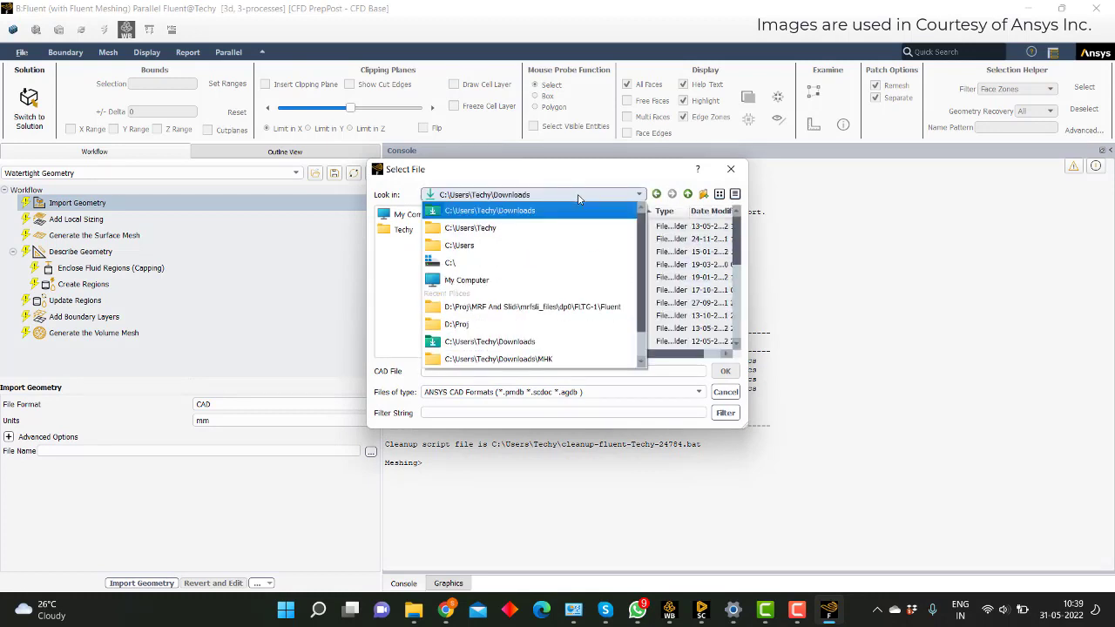
left_click(483, 324)
scroll(496, 339, "down", 5)
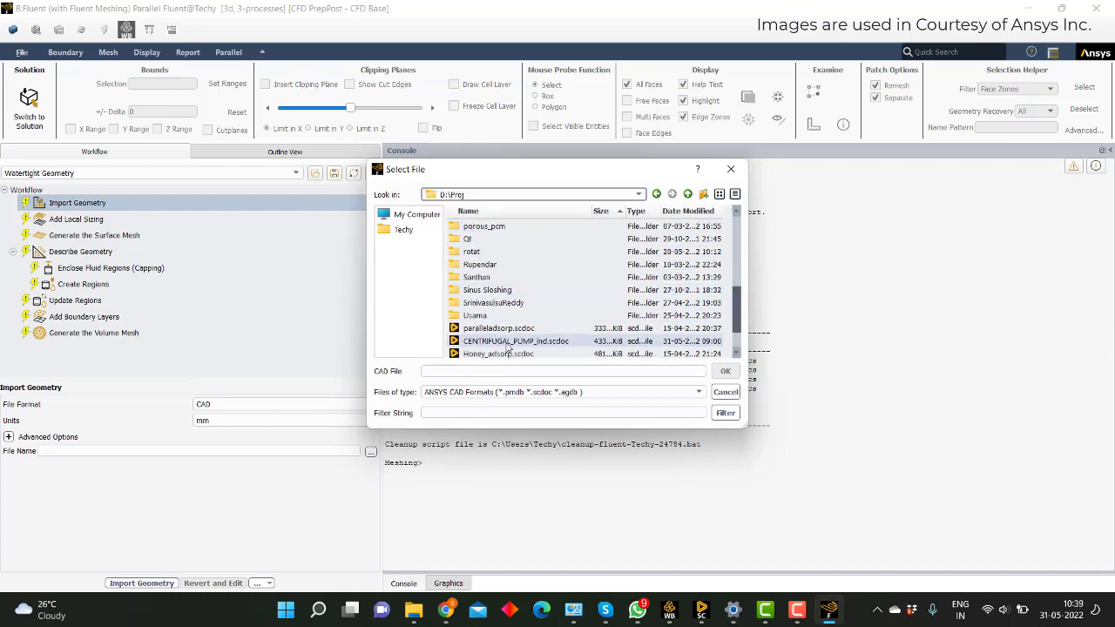
left_click(535, 194)
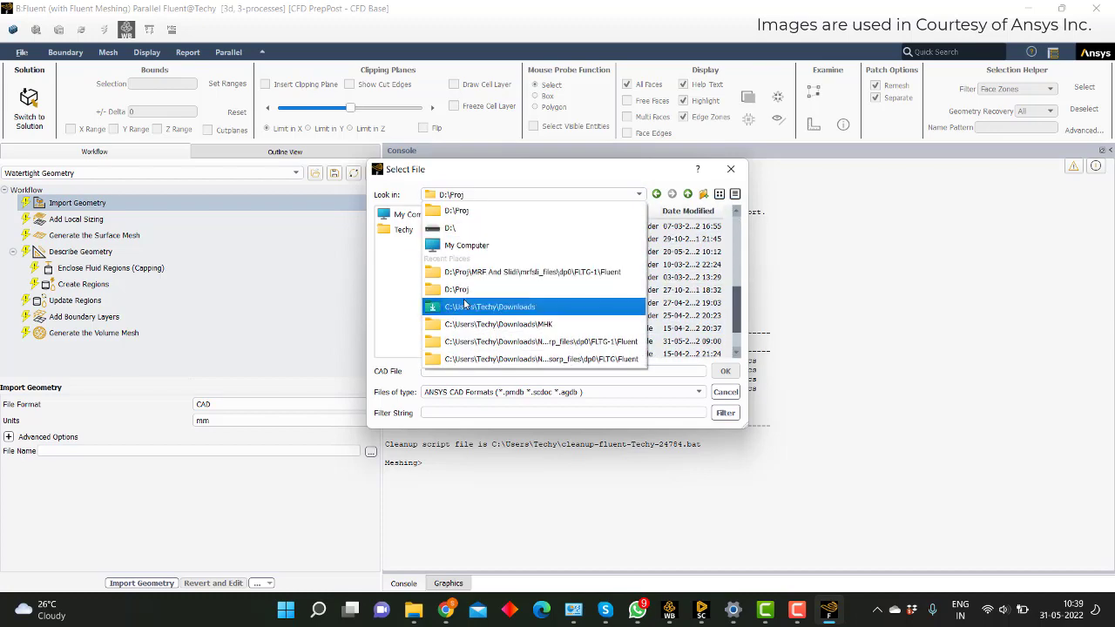
left_click(464, 304)
left_click(509, 329)
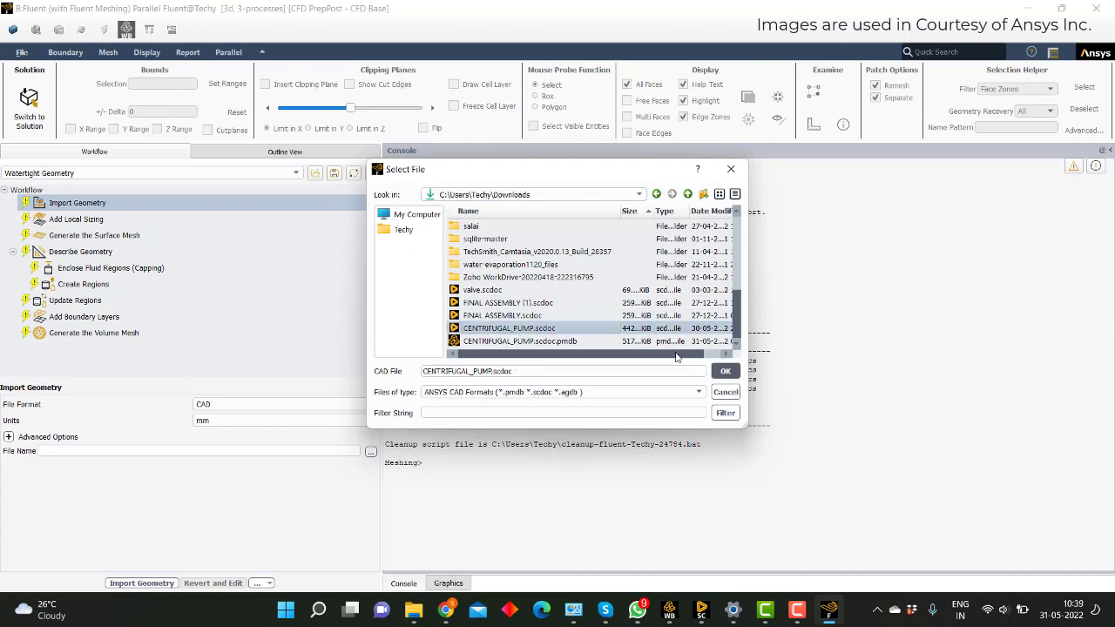
left_click(722, 370)
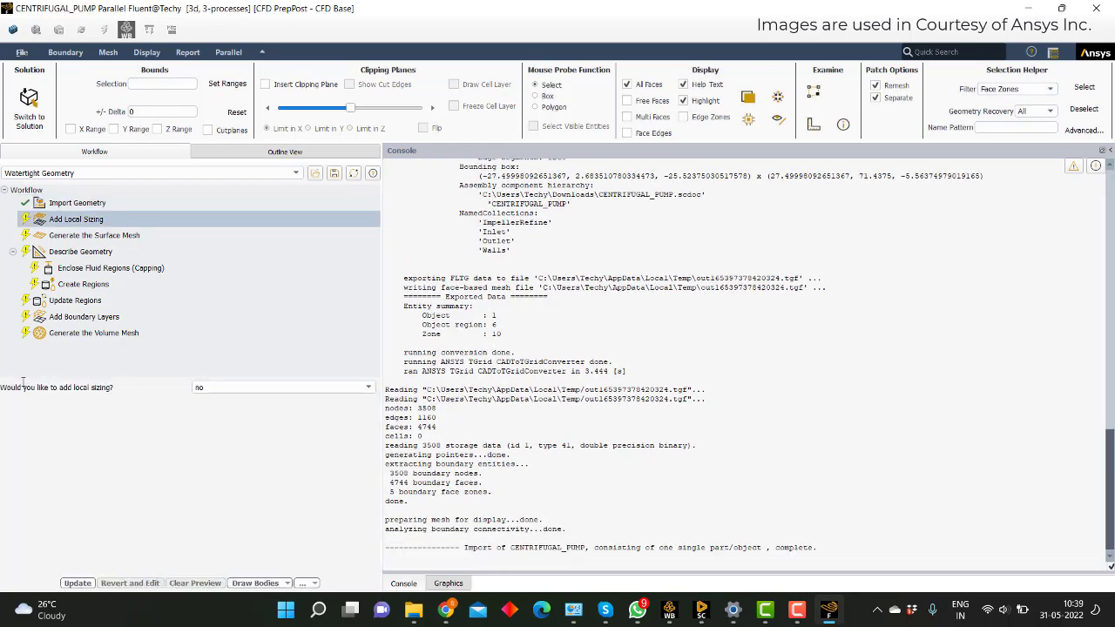
Step: Add local sizing facesize_1 with a 0.7 target size on the impellerrefine faces
left_click(229, 386)
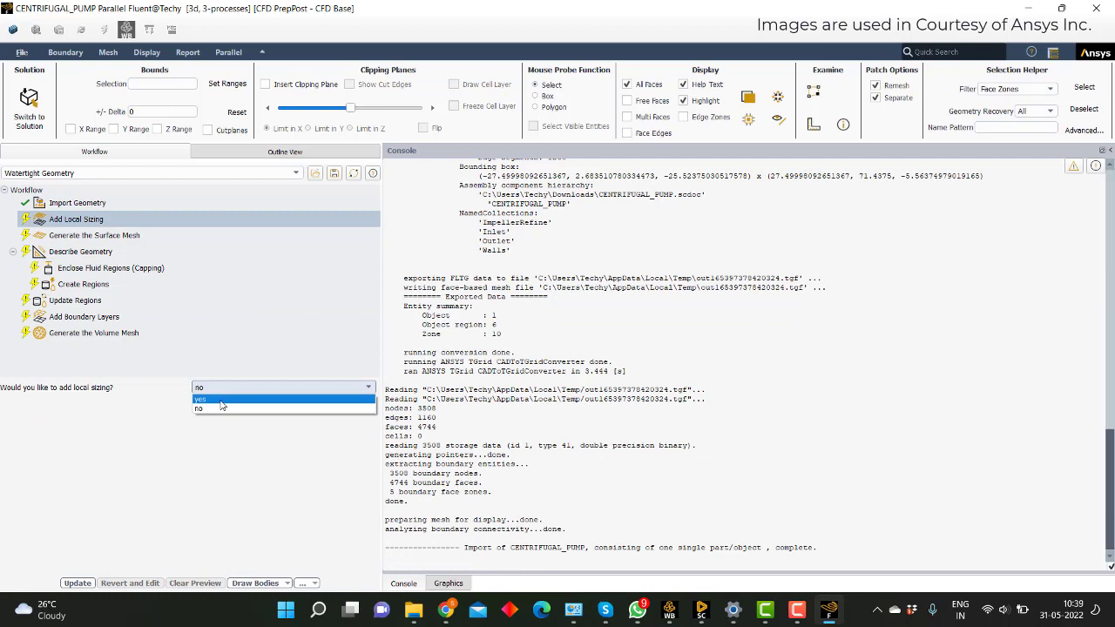
left_click(224, 408)
double_click(233, 469)
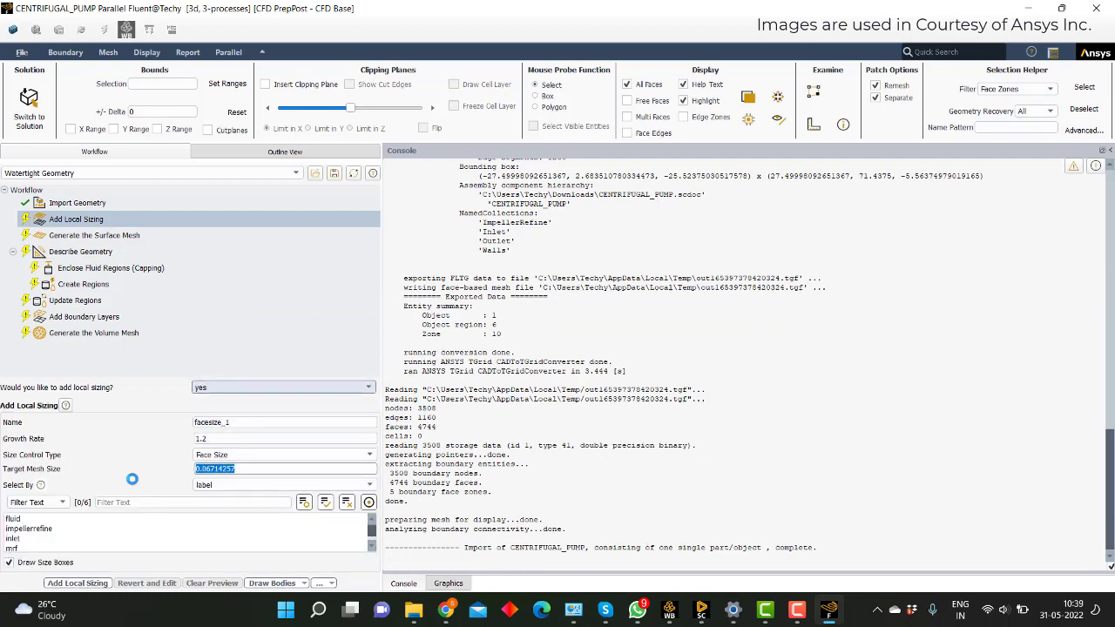
type("0.7")
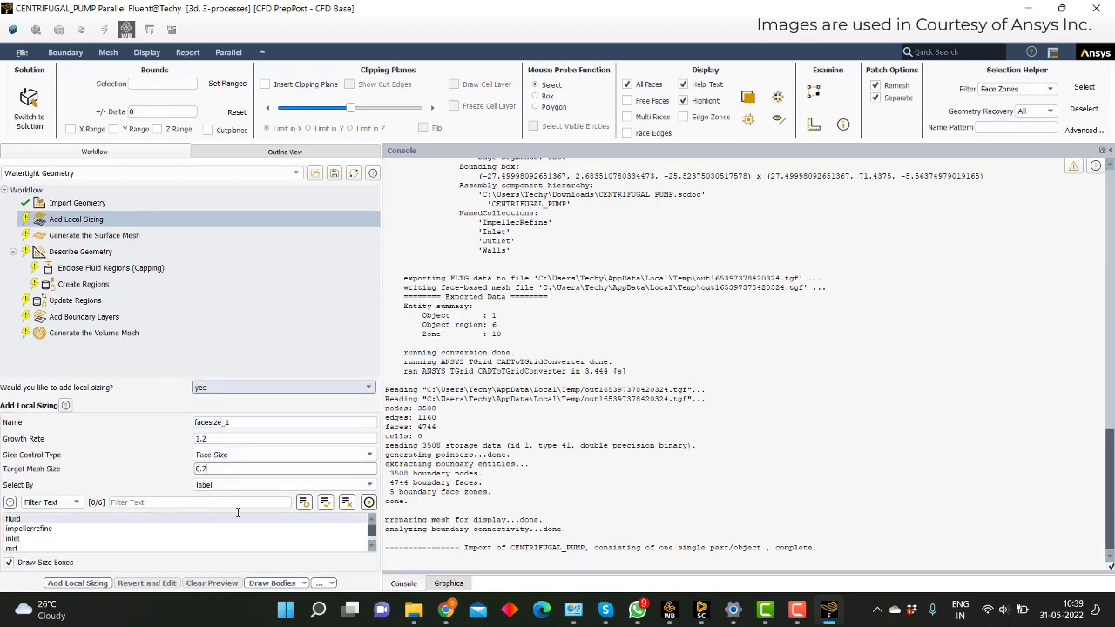
left_click(49, 530)
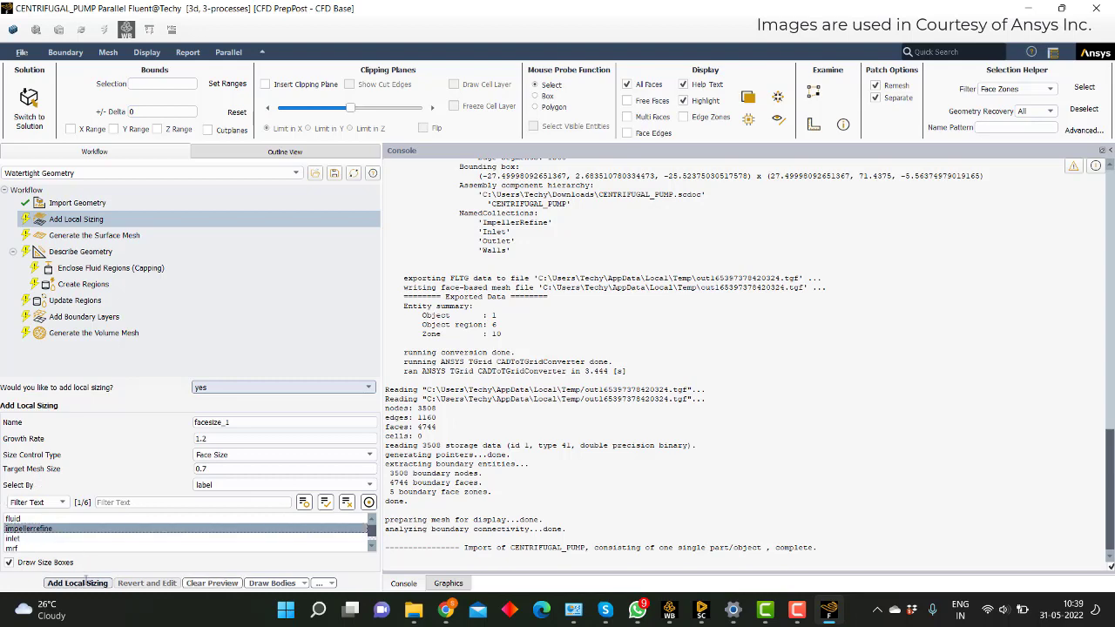
left_click(80, 583)
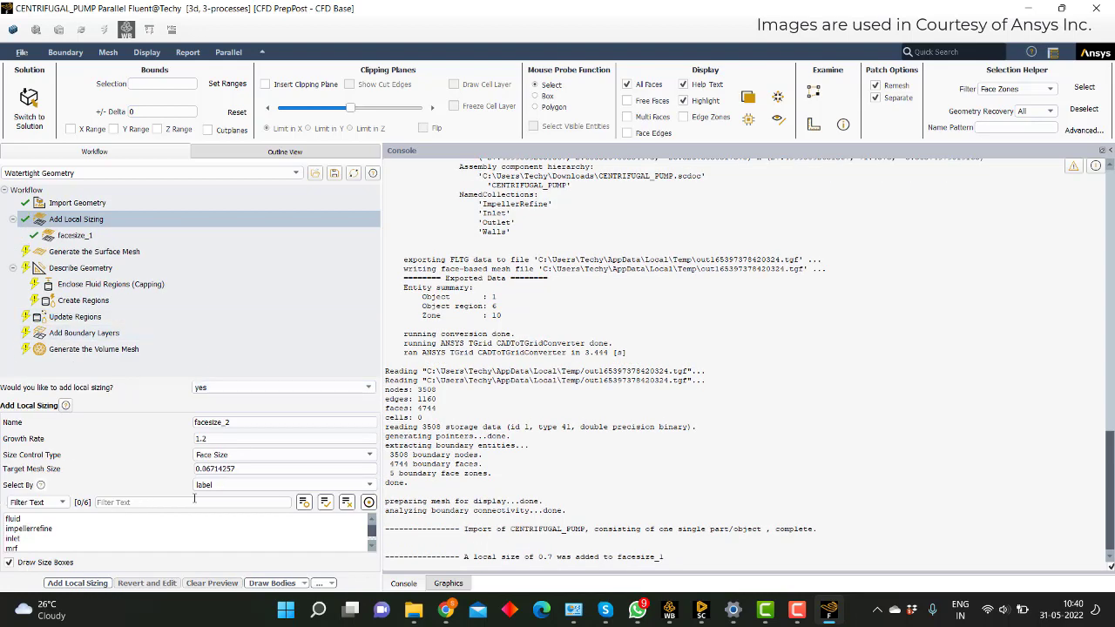
Step: Generate the surface mesh with a Curvature size function and a 30 curvature normal angle
left_click(96, 251)
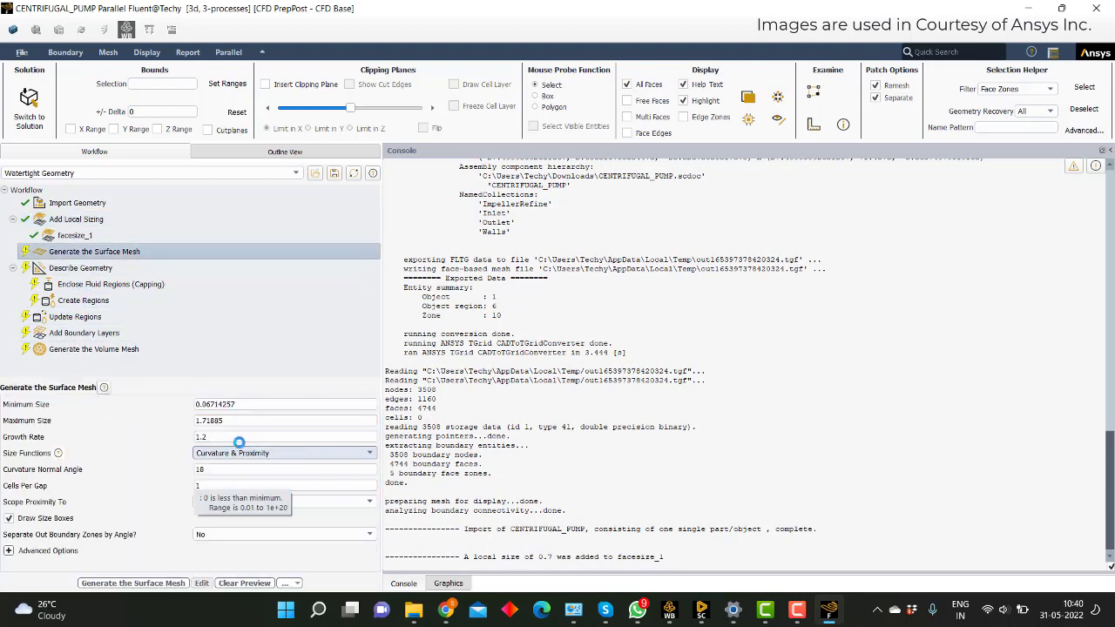
left_click(224, 452)
left_click(214, 463)
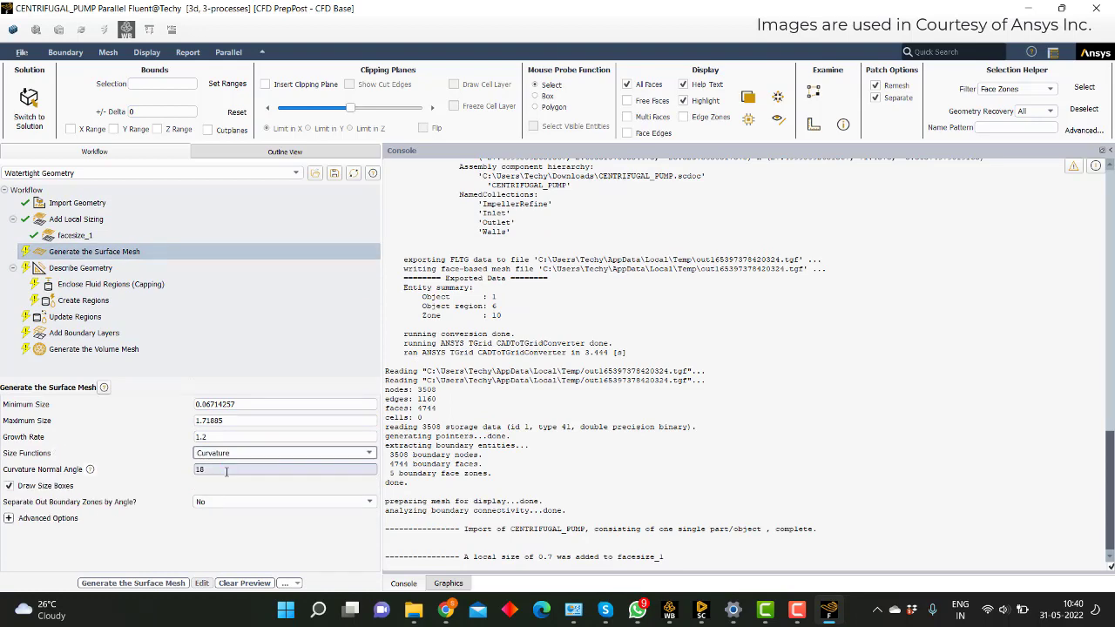
type("30")
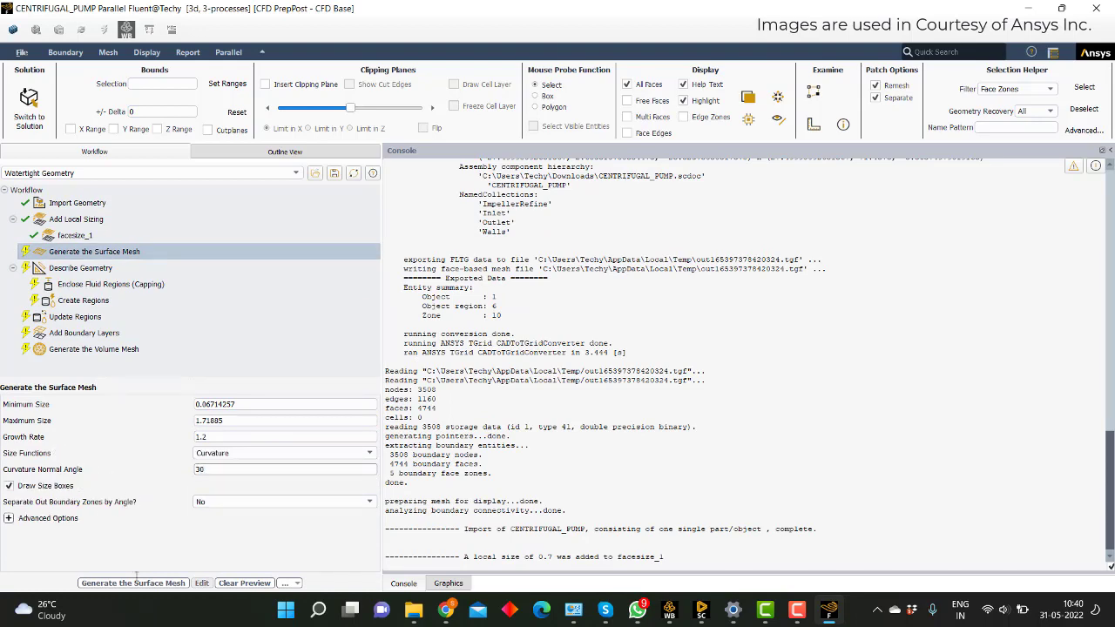
left_click(133, 582)
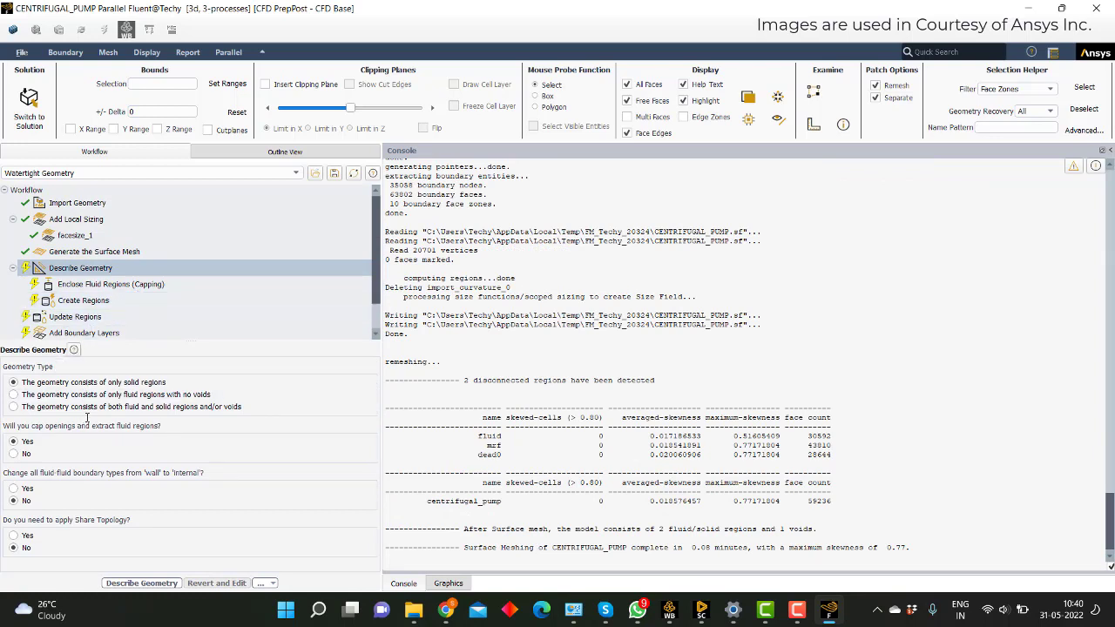
Step: Describe the geometry as fluid-only with no voids, internal fluid-fluid boundaries and shared topology
left_click(108, 394)
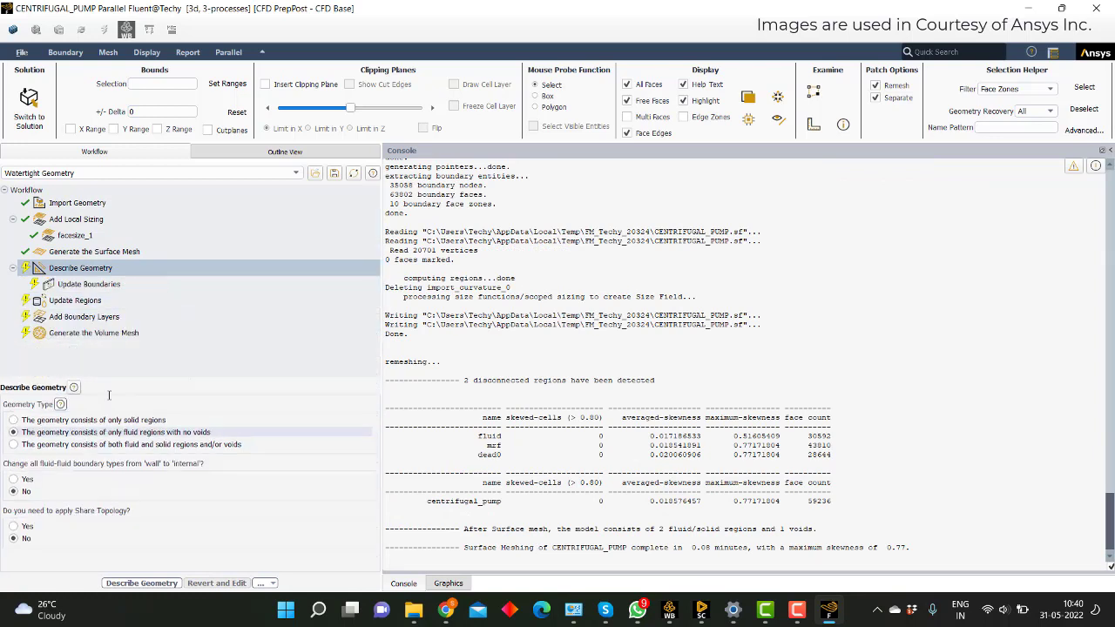
left_click(14, 479)
left_click(27, 526)
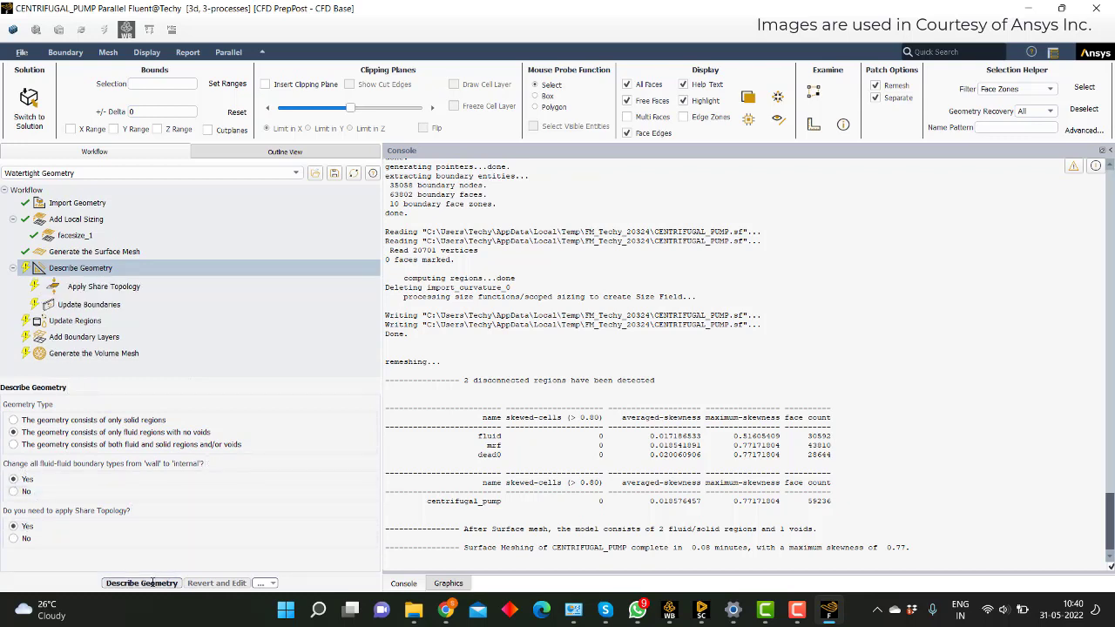
left_click(150, 583)
left_click(169, 584)
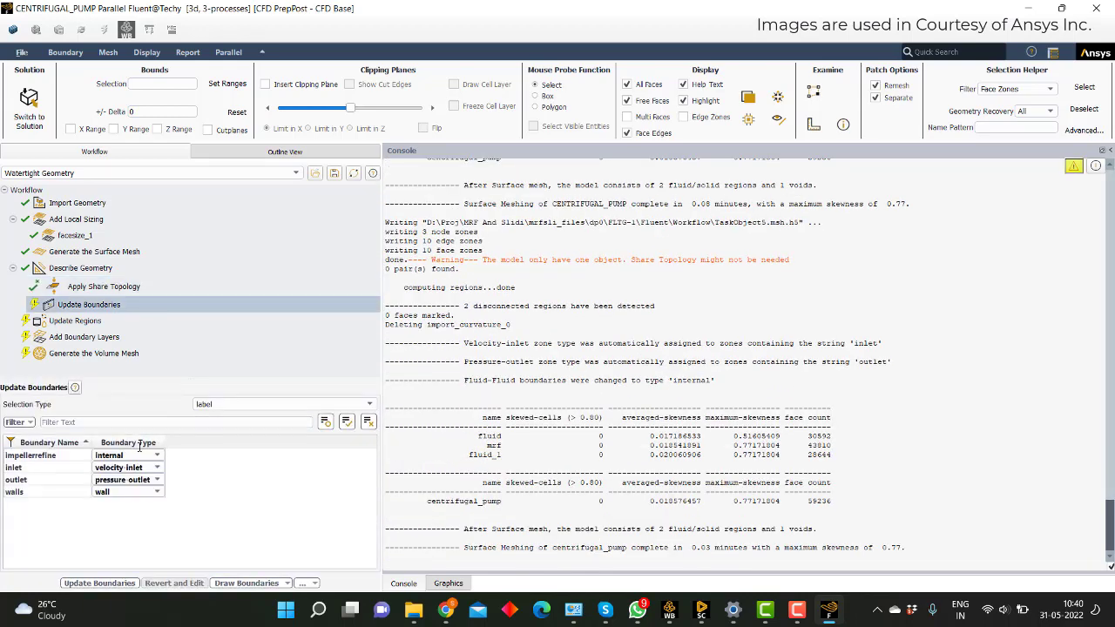
Step: Set impellerrefine to a wall boundary and update the boundaries
left_click(108, 454)
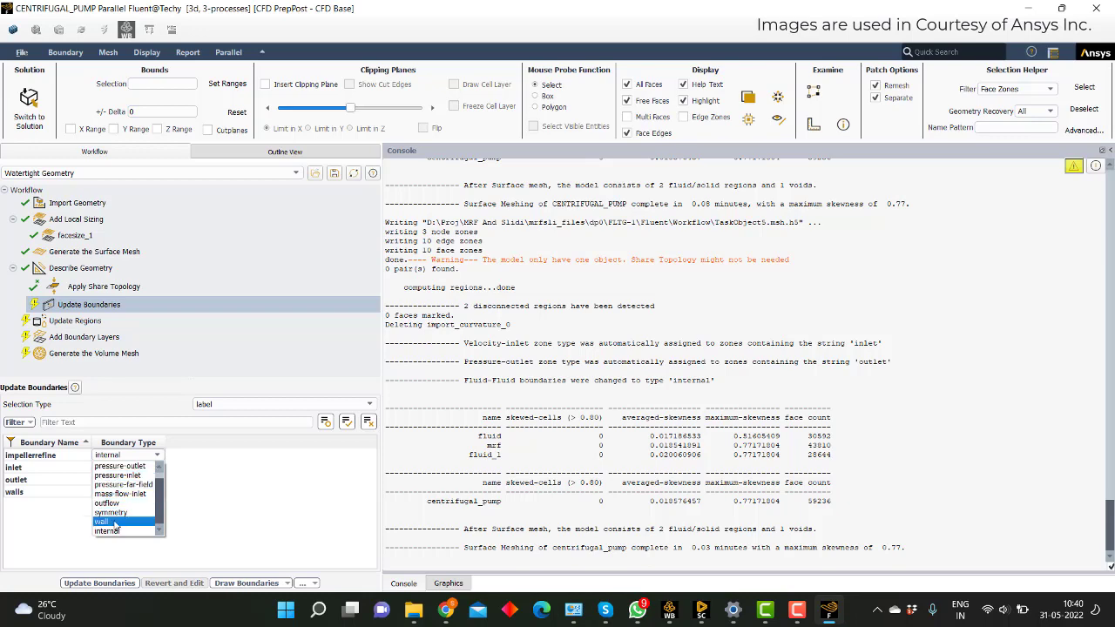
left_click(114, 526)
left_click(121, 455)
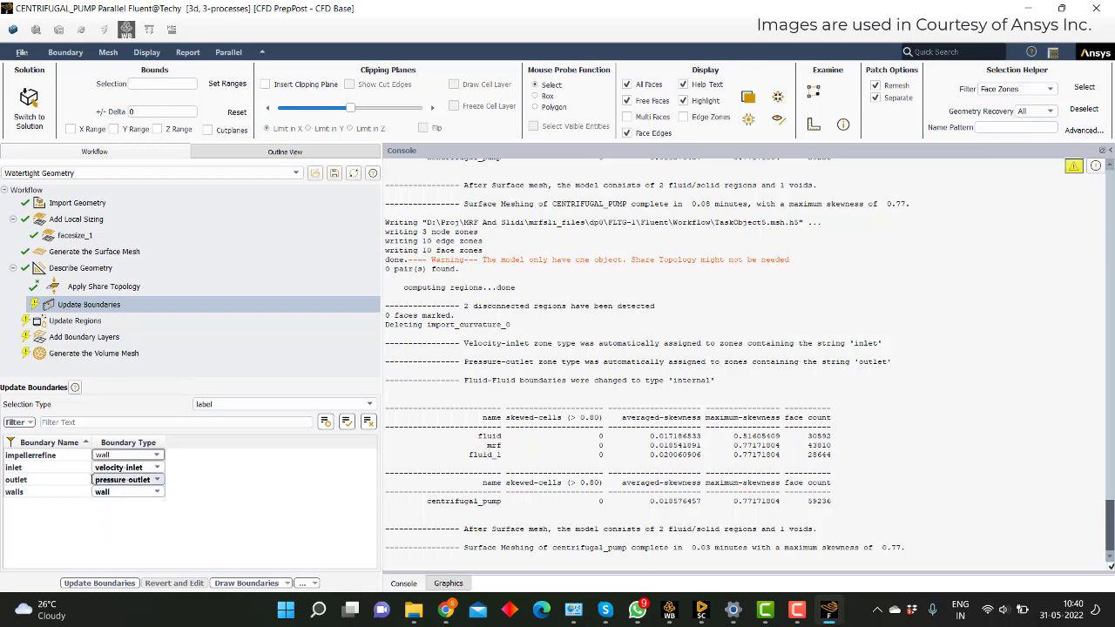
left_click(121, 493)
left_click(100, 583)
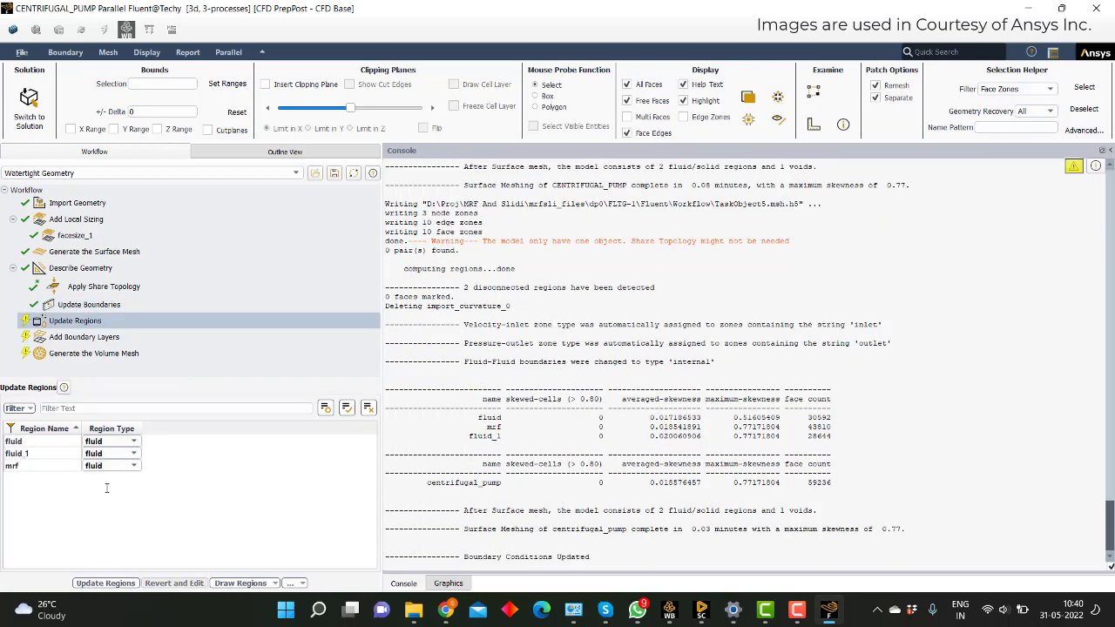
Step: Make fluid_1 a dead region and update the regions
left_click(109, 452)
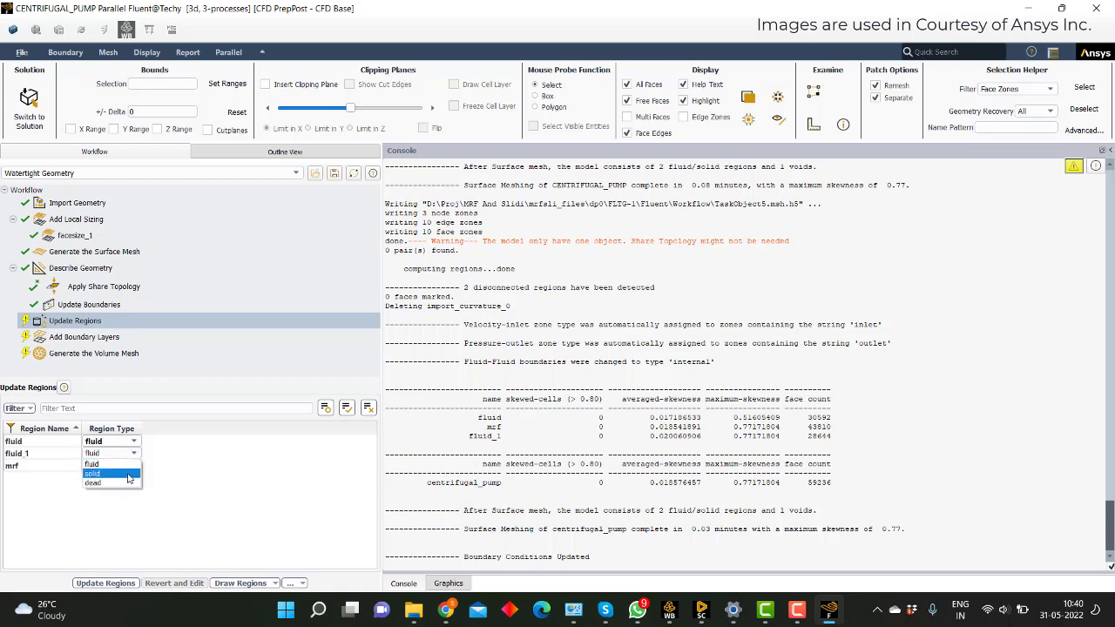
left_click(92, 483)
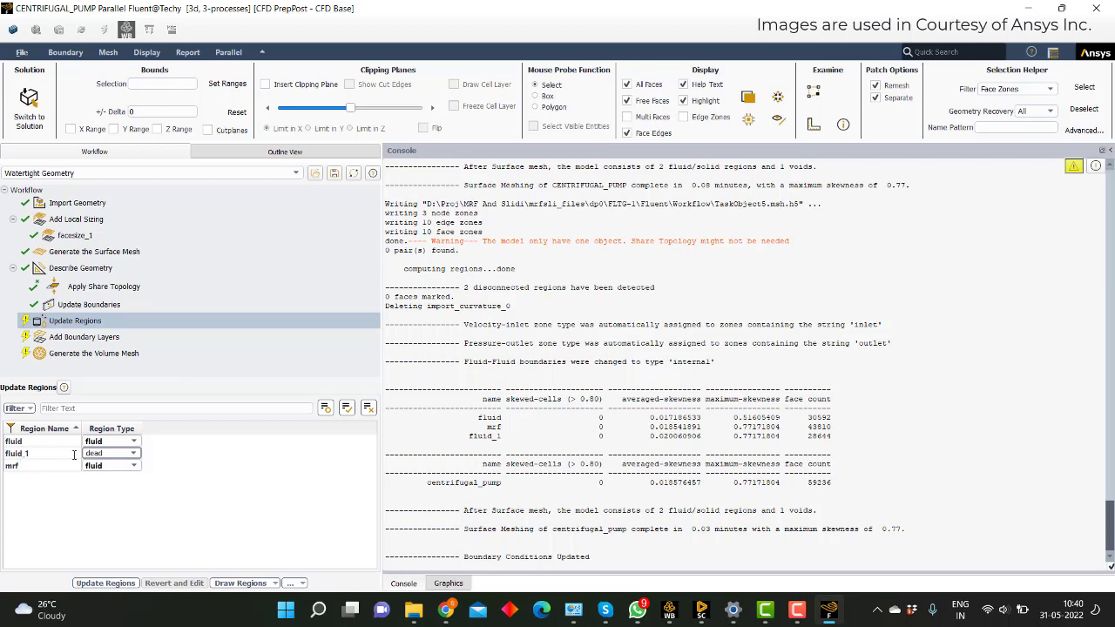
left_click(105, 583)
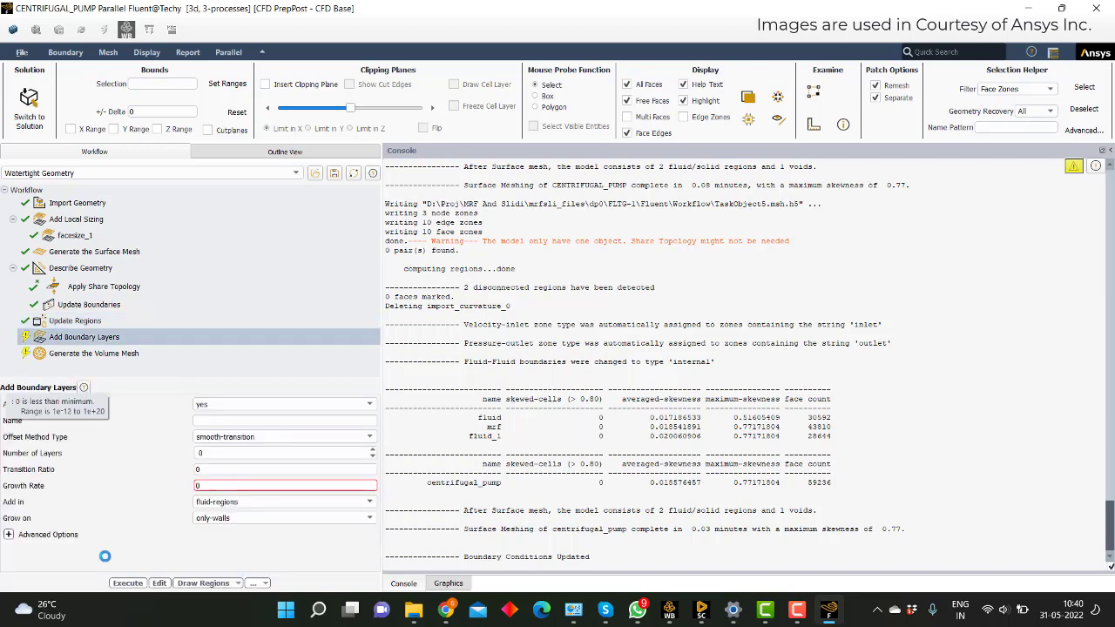
Step: Add a 5-layer boundary layer grown on the impellerrefine and walls labels
left_click(235, 454)
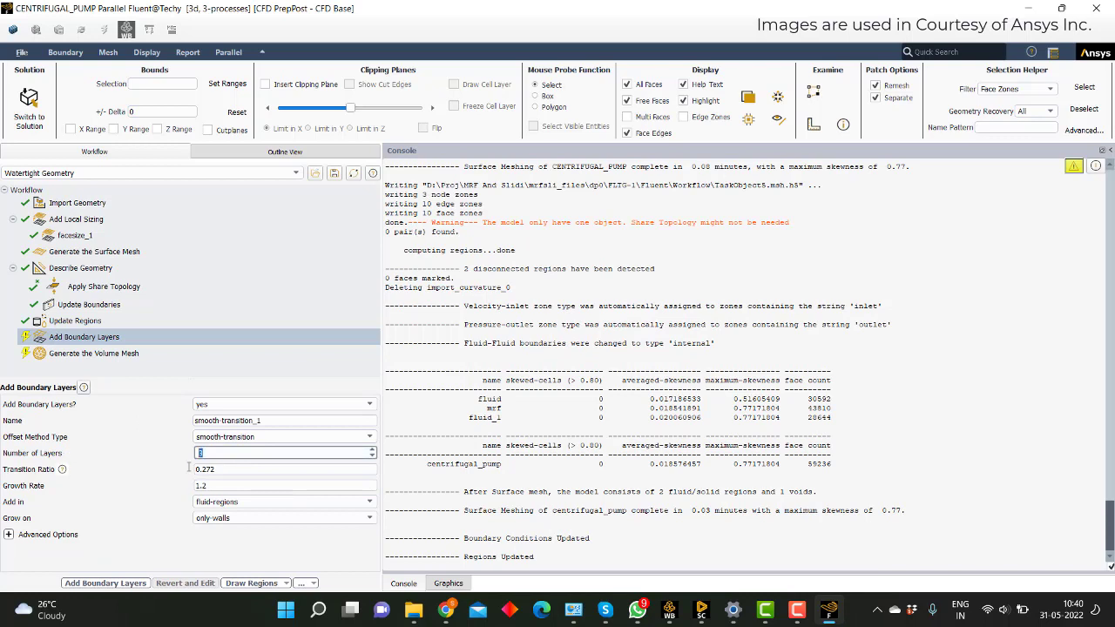
type("5")
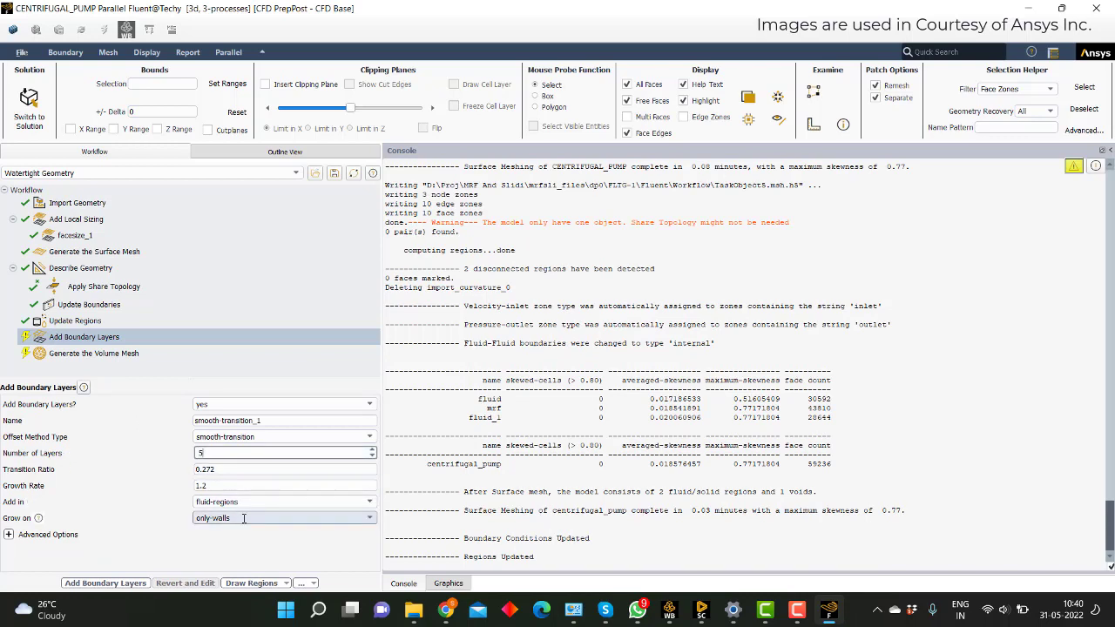
left_click(277, 498)
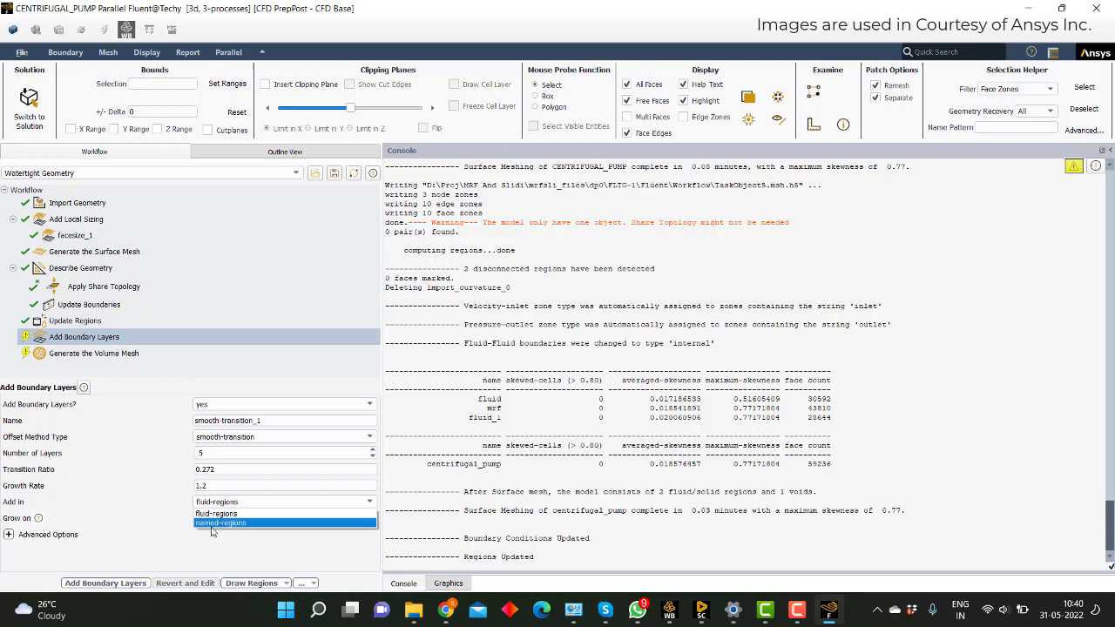
left_click(222, 518)
left_click(221, 518)
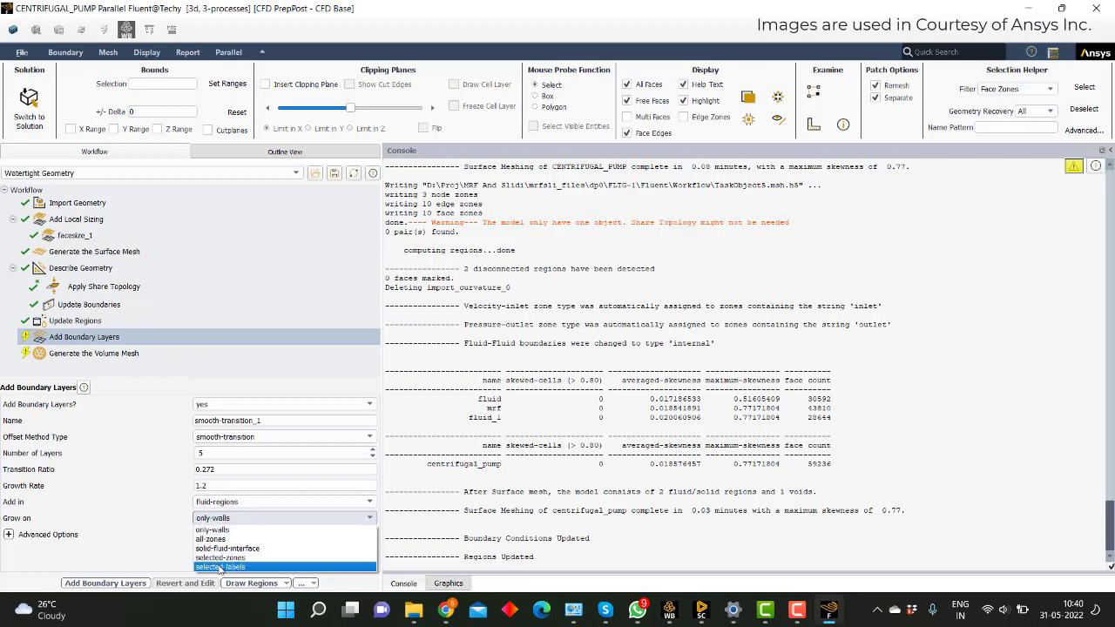
left_click(220, 570)
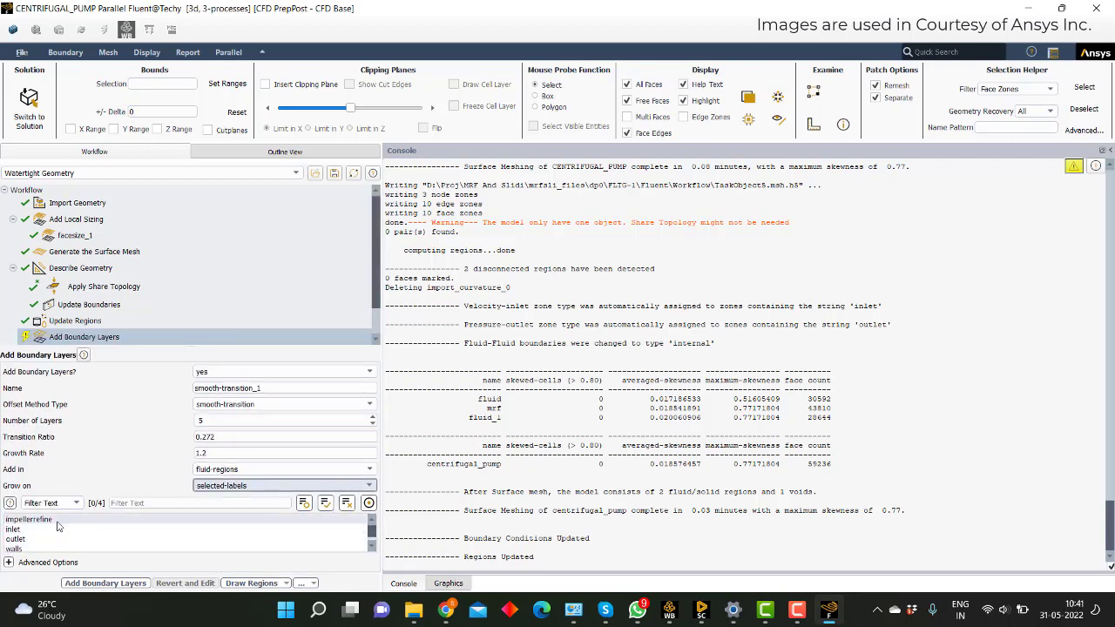
left_click(15, 549)
left_click(14, 529, "shift")
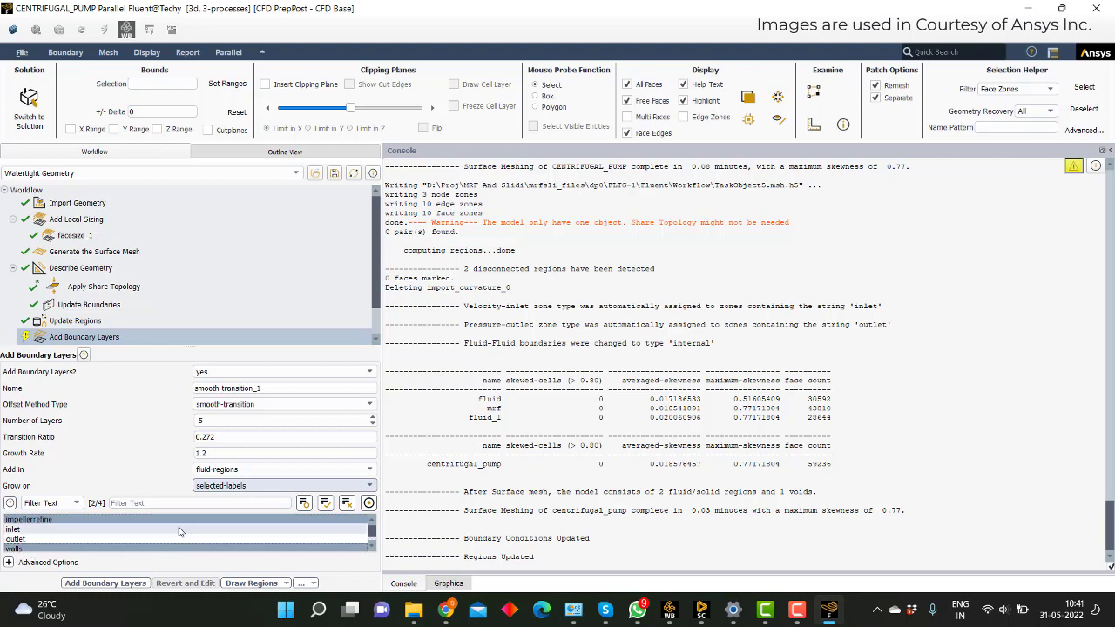
left_click(104, 582)
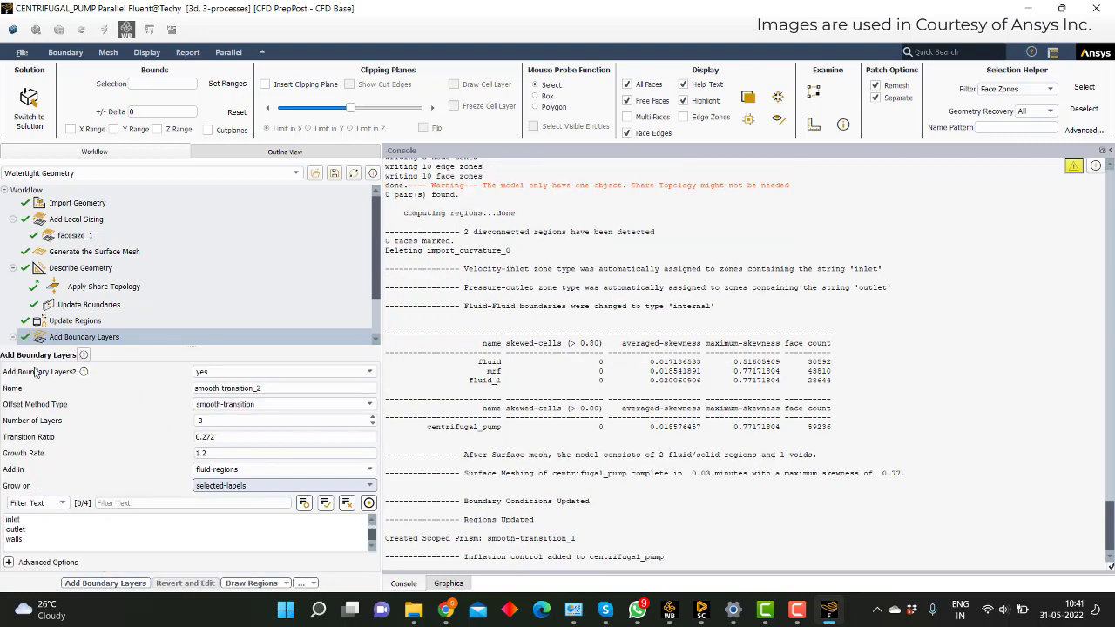
Step: Revise the boundary layer to uniform offsets with a 0.03 first height
left_click(108, 311)
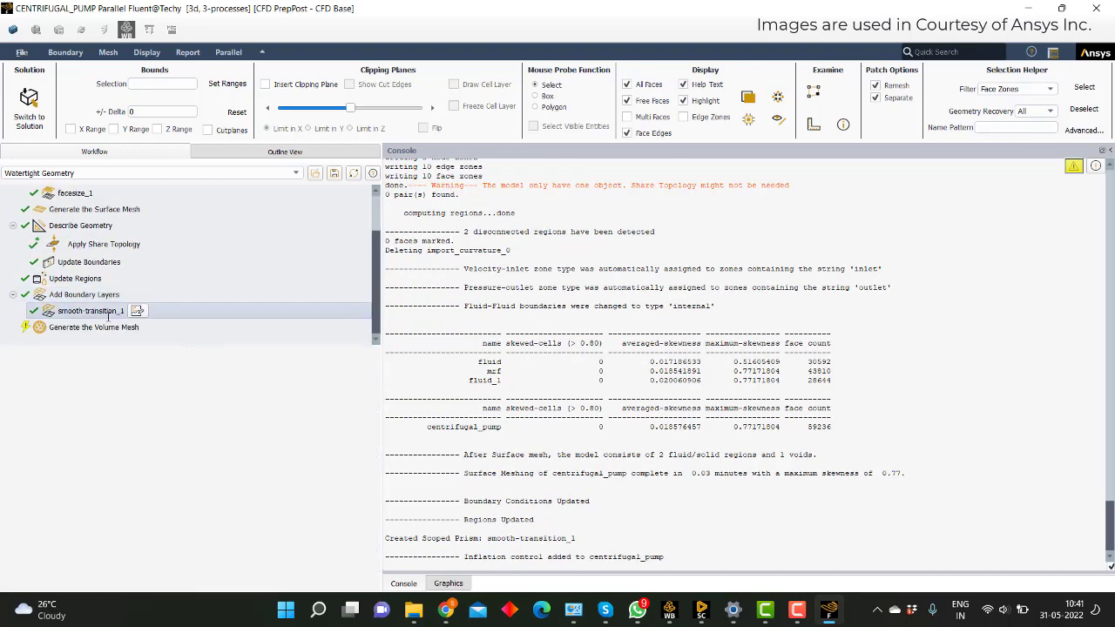
left_click(158, 582)
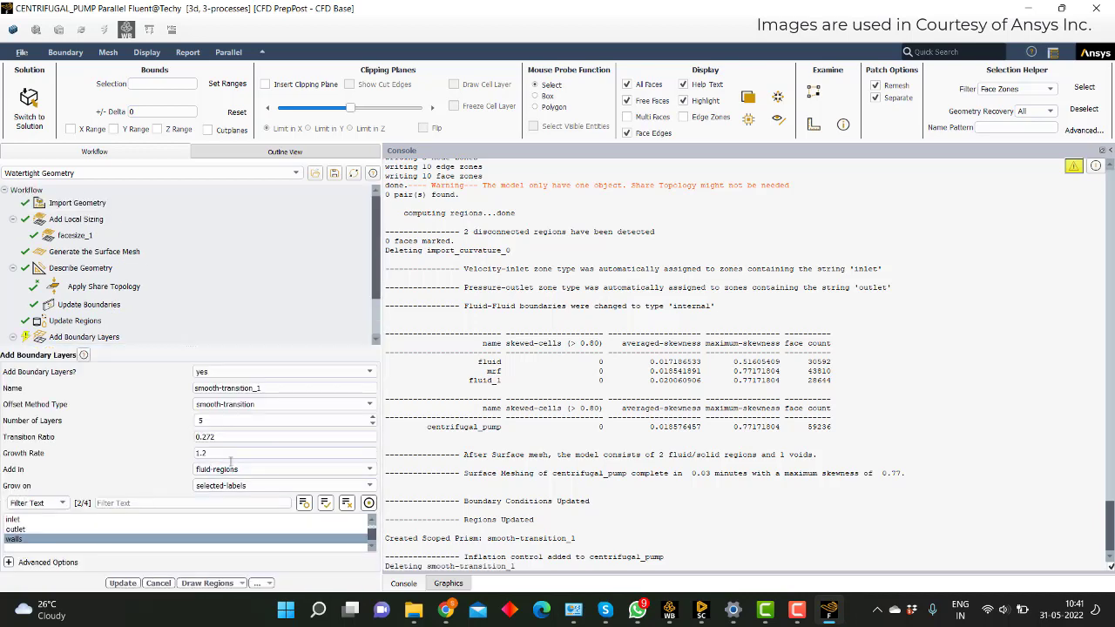
left_click(225, 404)
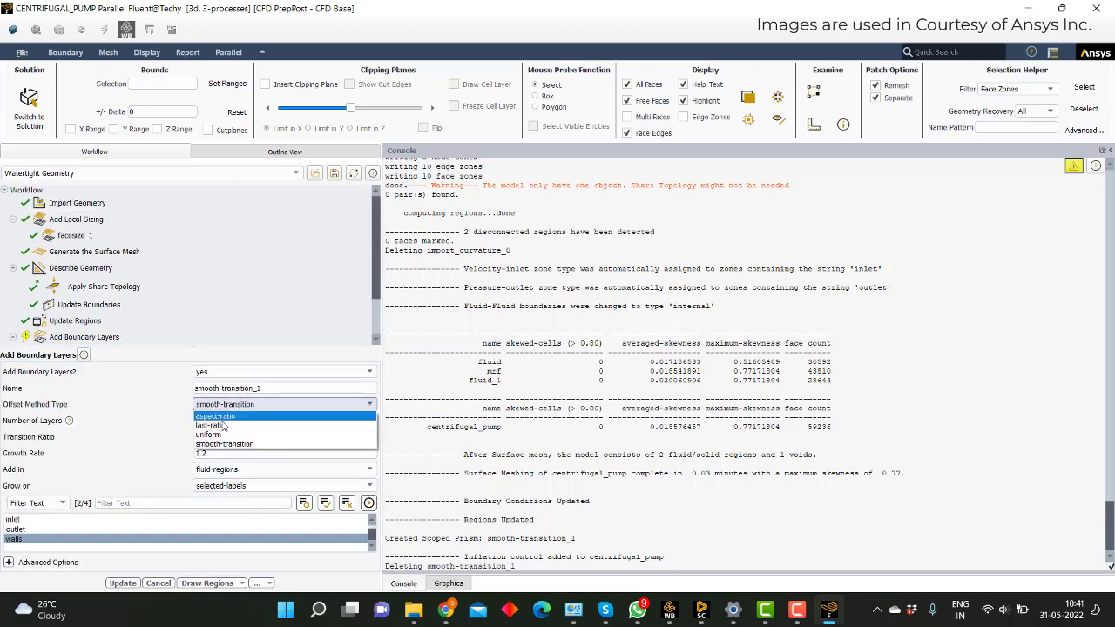
left_click(209, 433)
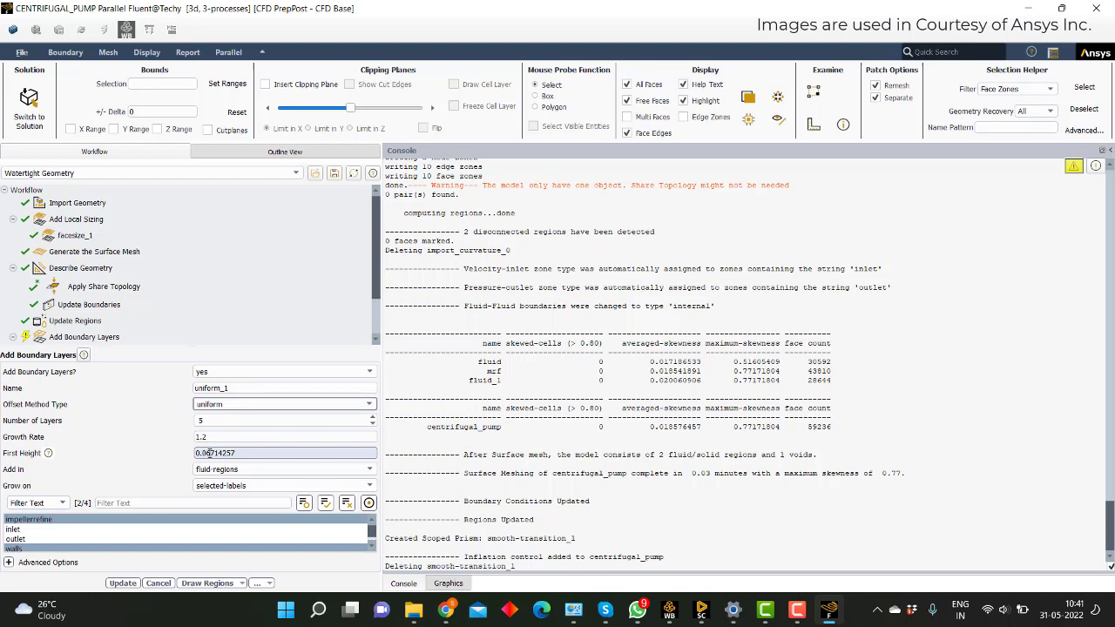
left_click_drag(207, 453, 293, 452)
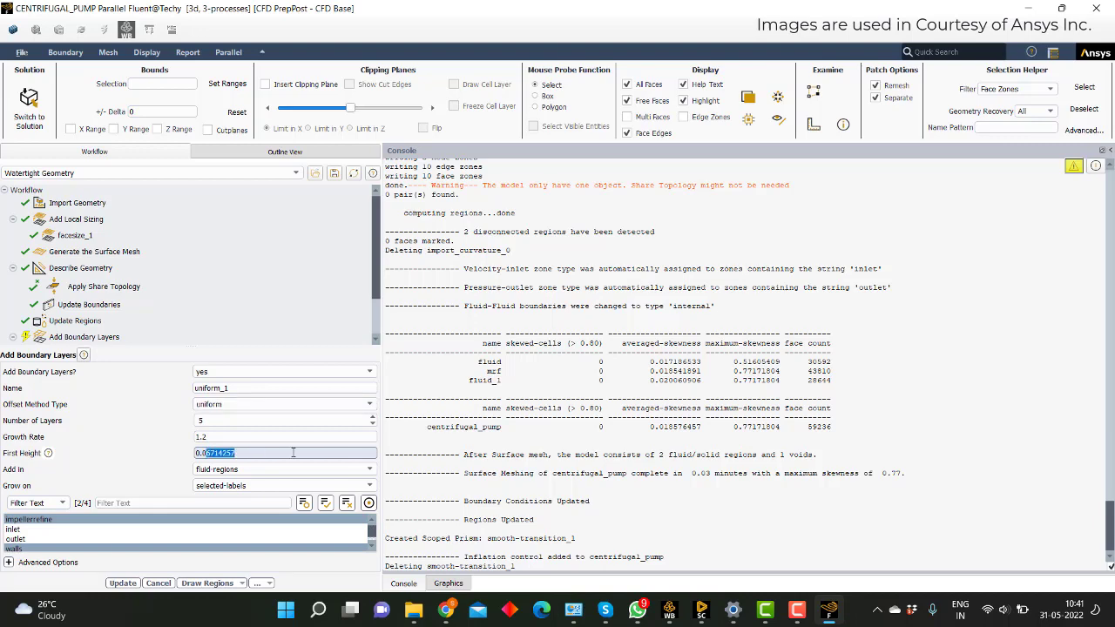
type("3")
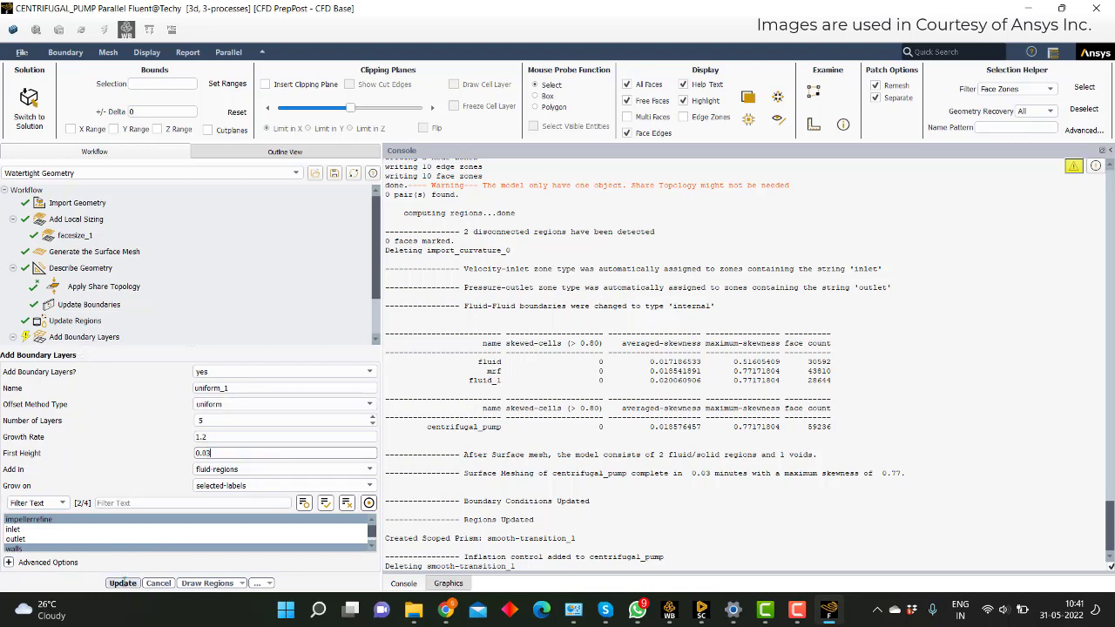
left_click(122, 582)
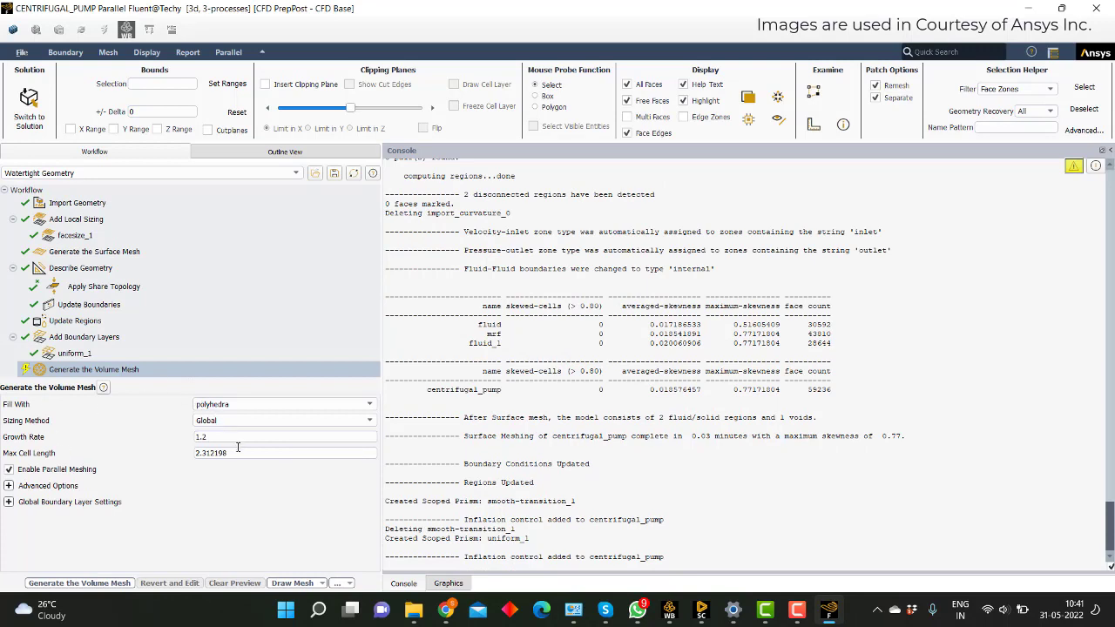
Step: Generate the volume mesh using polyhedra fill
left_click(222, 404)
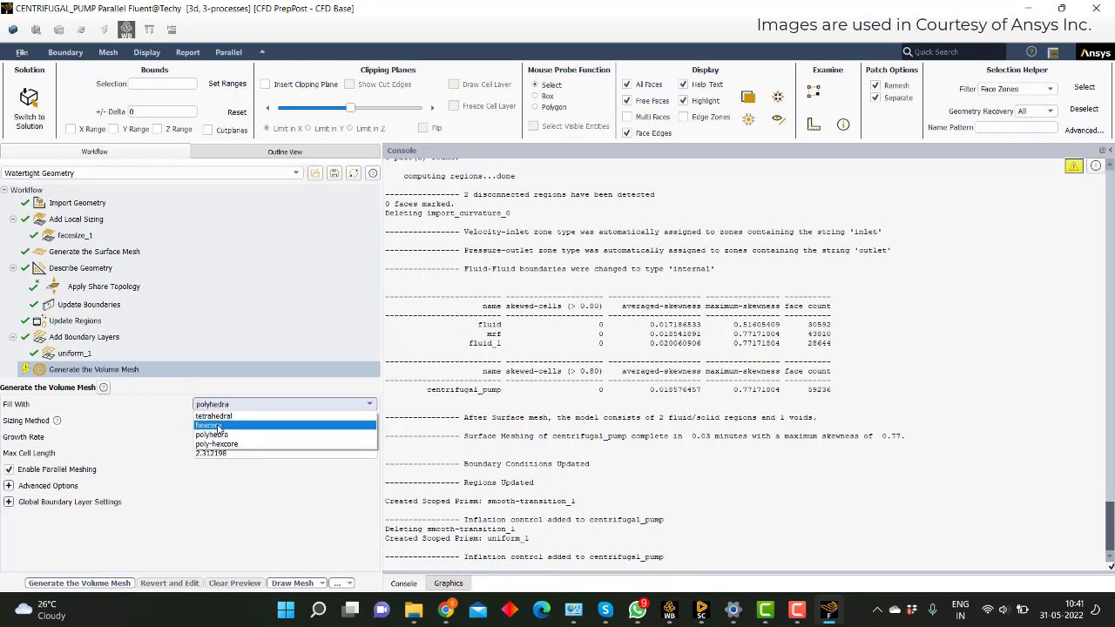
left_click(154, 420)
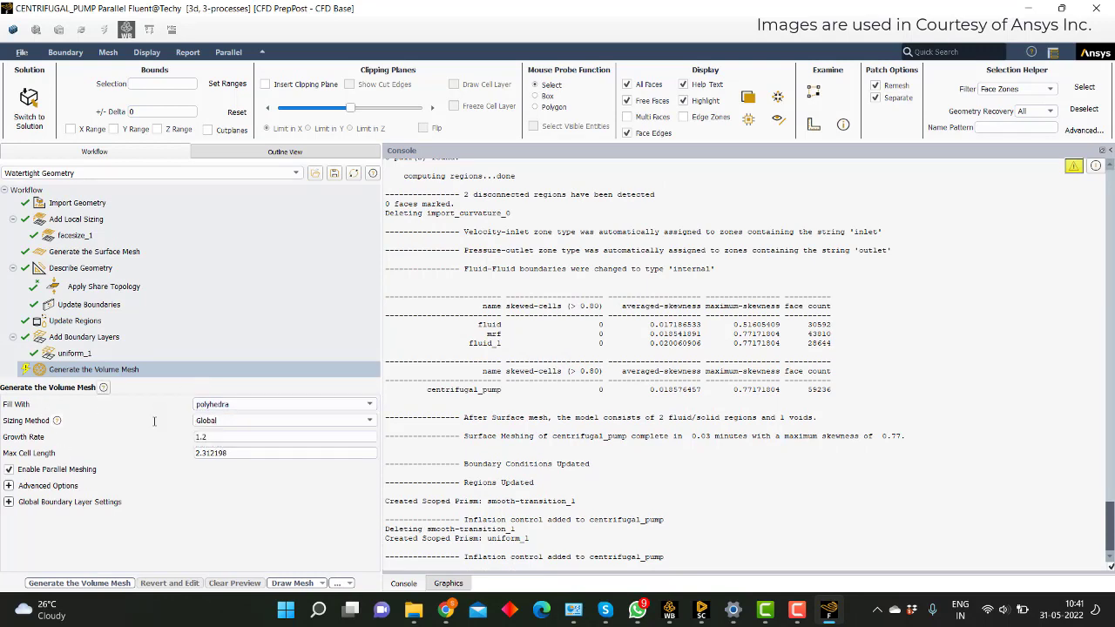
left_click(79, 583)
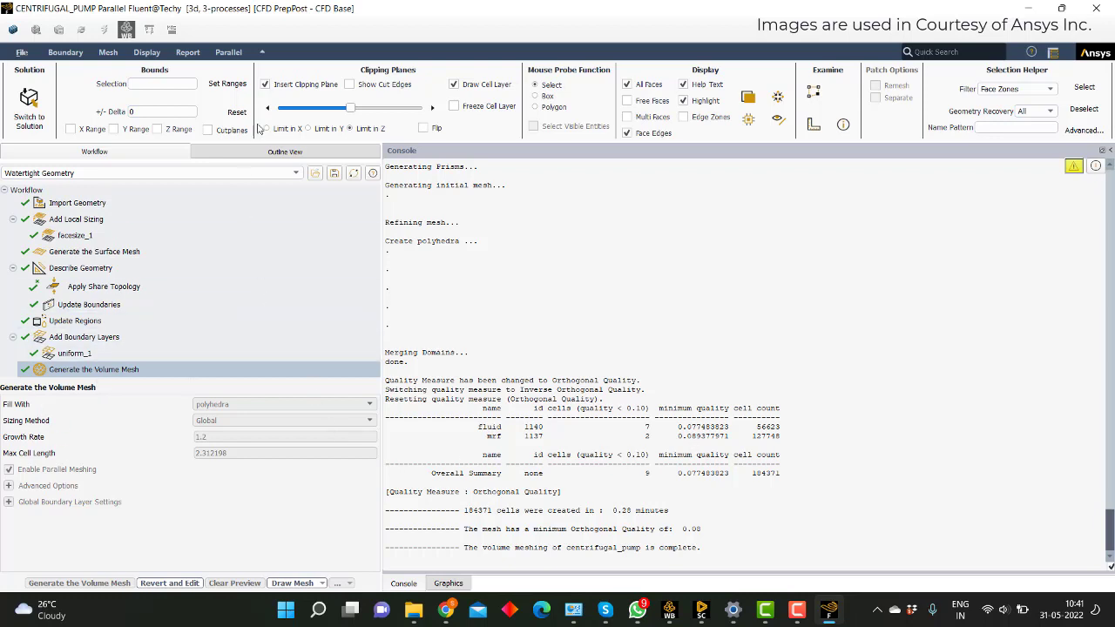
Step: Check the mesh size report (184371 cells), then switch to Solution mode to transfer the mesh
left_click(188, 52)
left_click(200, 72)
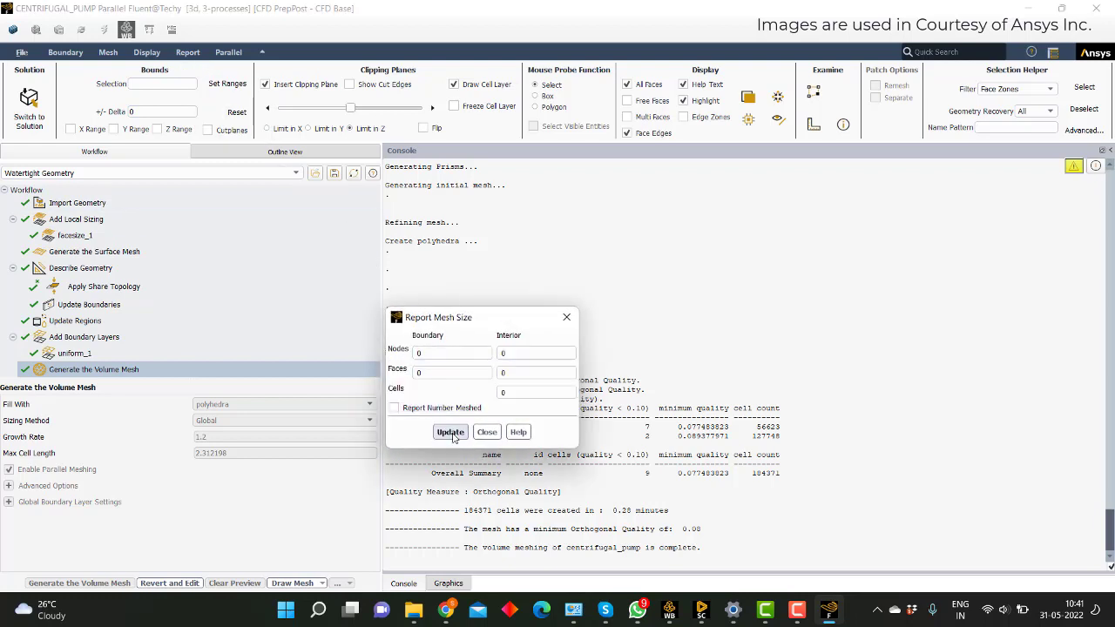
left_click(451, 433)
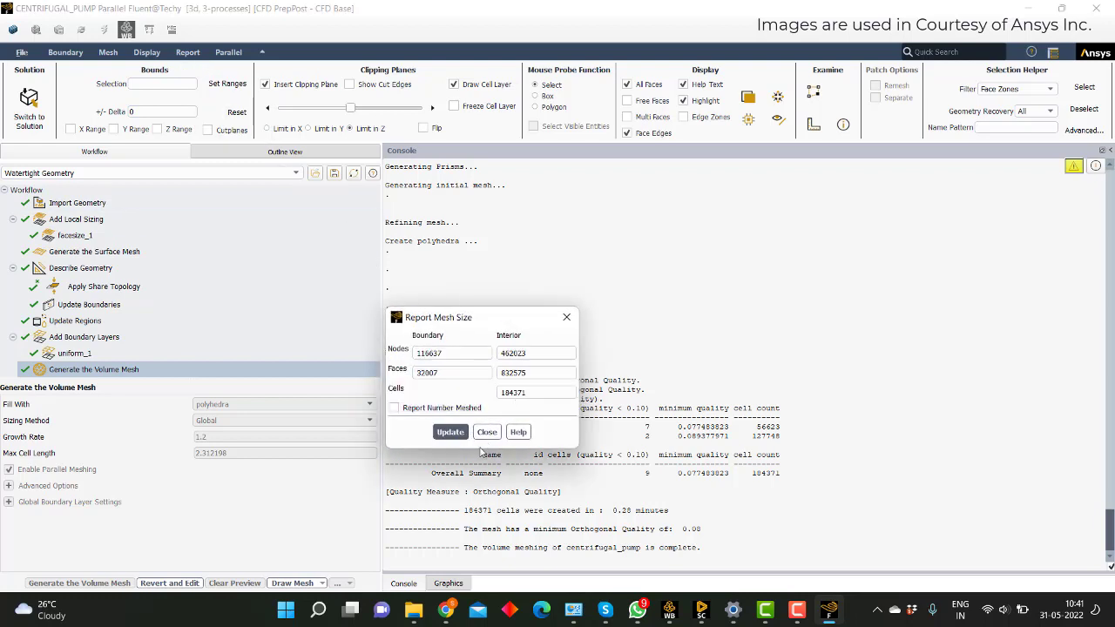
left_click(486, 432)
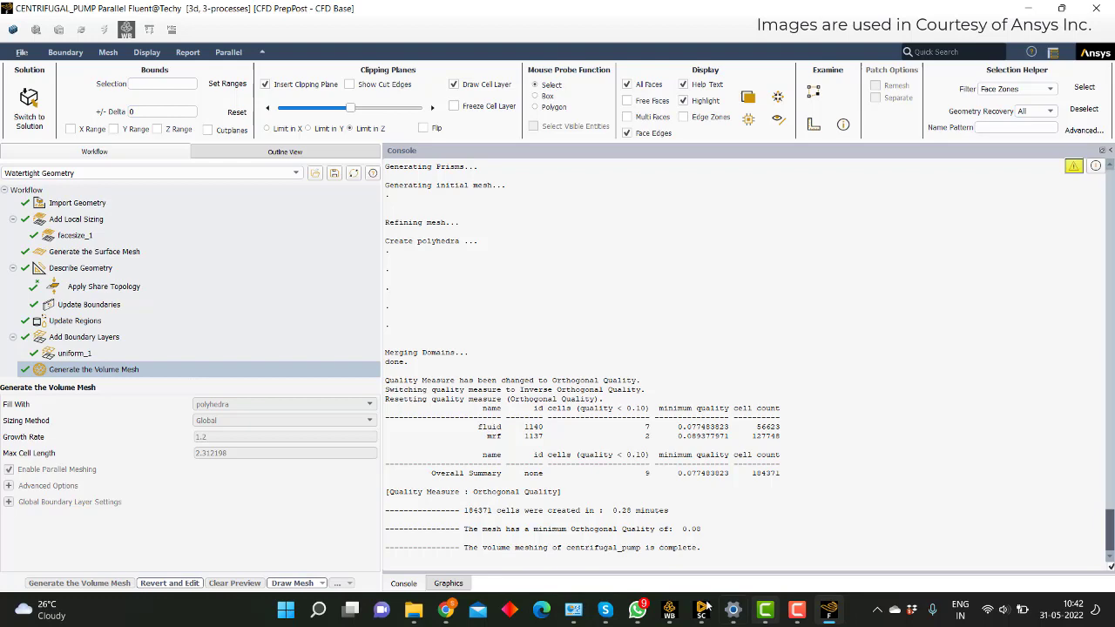
left_click(33, 104)
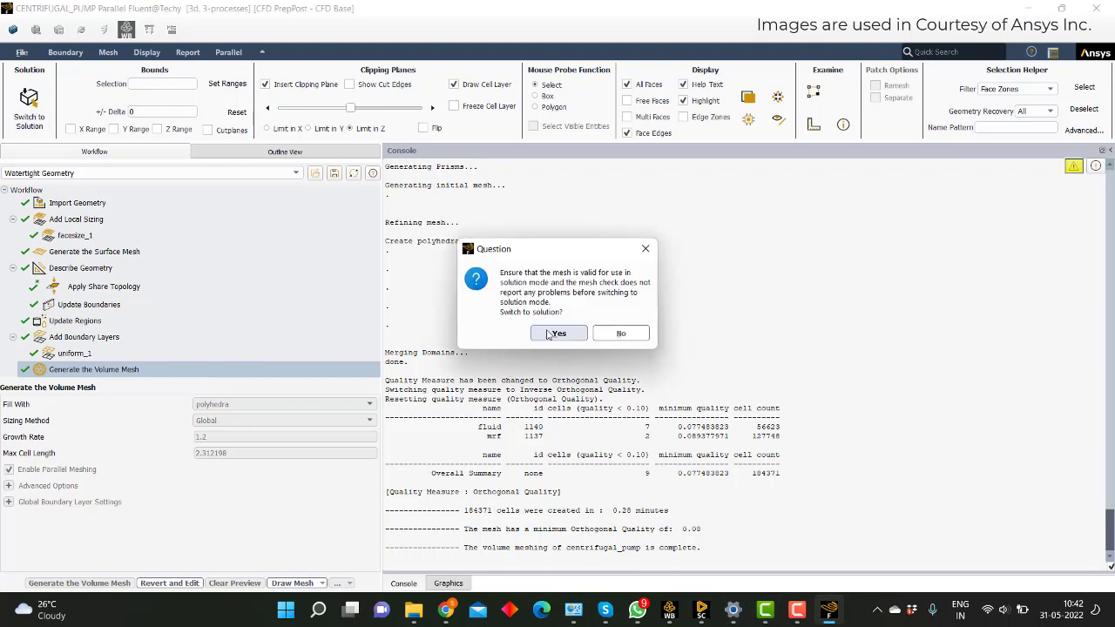
left_click(545, 334)
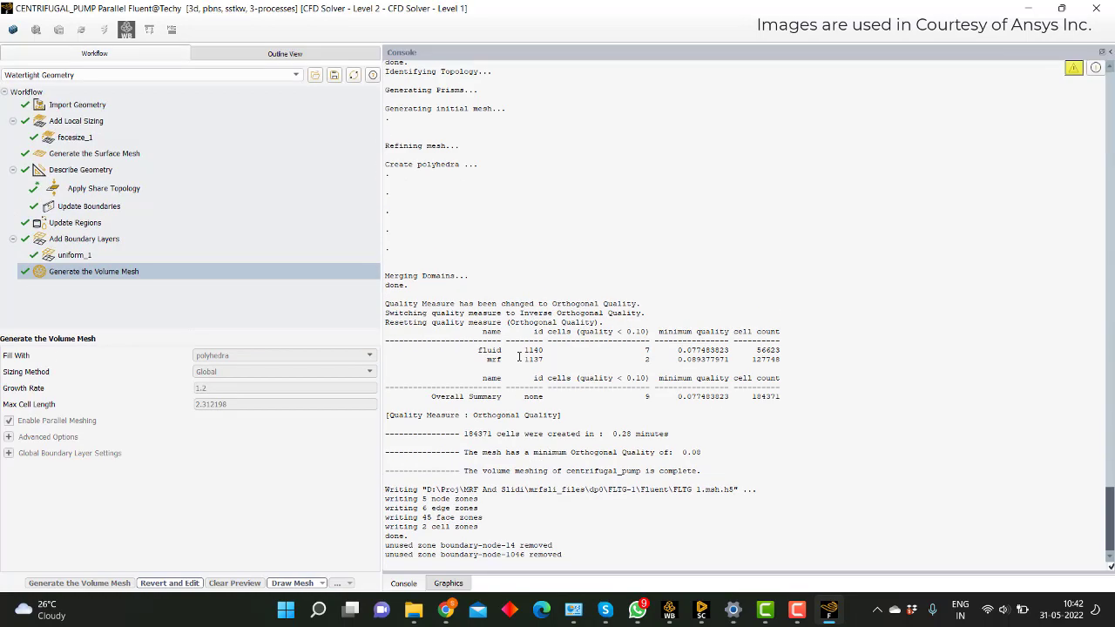
Step: Switch to SpaceClaim and hide the Fluid body in the Structure tree
left_click(830, 612)
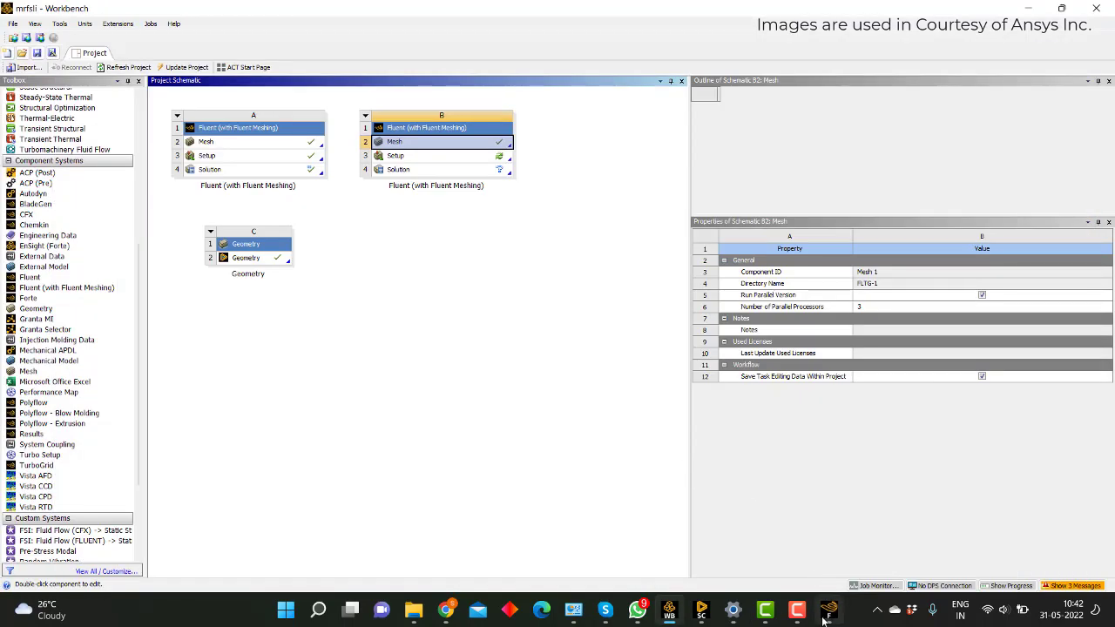
left_click(701, 610)
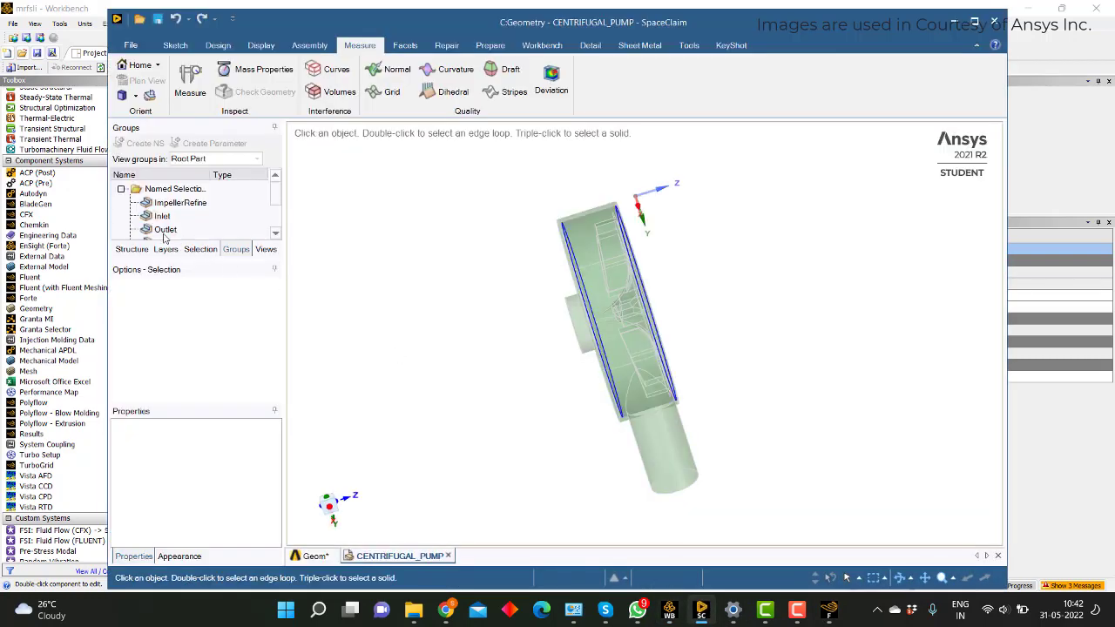
left_click(132, 249)
left_click(165, 166)
left_click(142, 154)
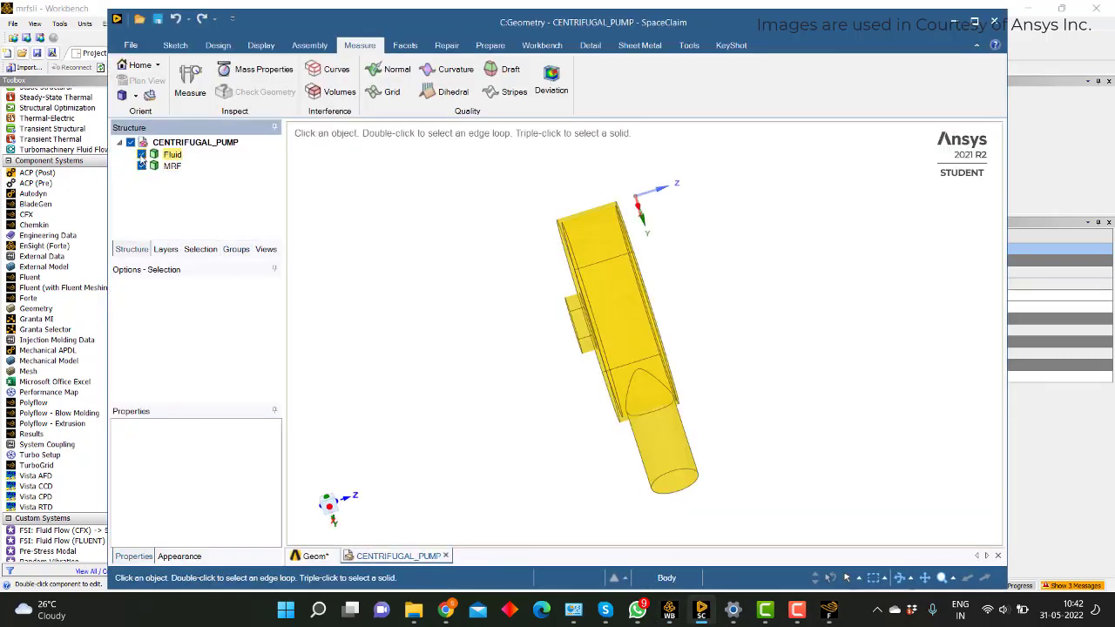
left_click(491, 338)
Step: Measure the MRF body's centre of volume: (-0.0001, 30.1626, -13.8291) mm, then return to Fluent
left_click(581, 320)
left_click(520, 358)
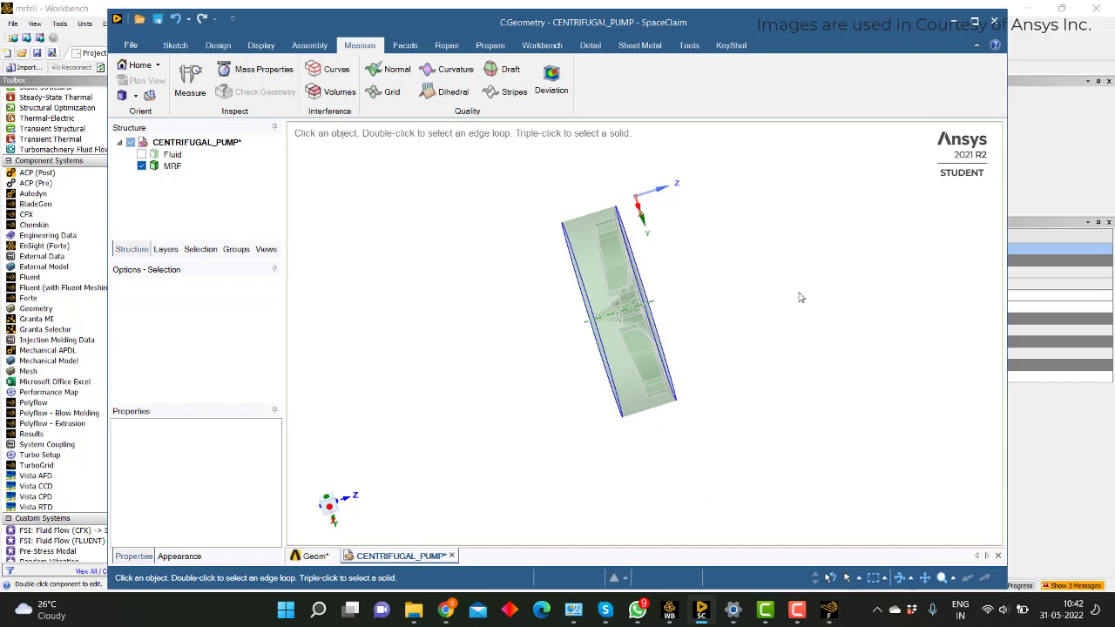
middle_click_drag(520, 358, 675, 383)
left_click(263, 68)
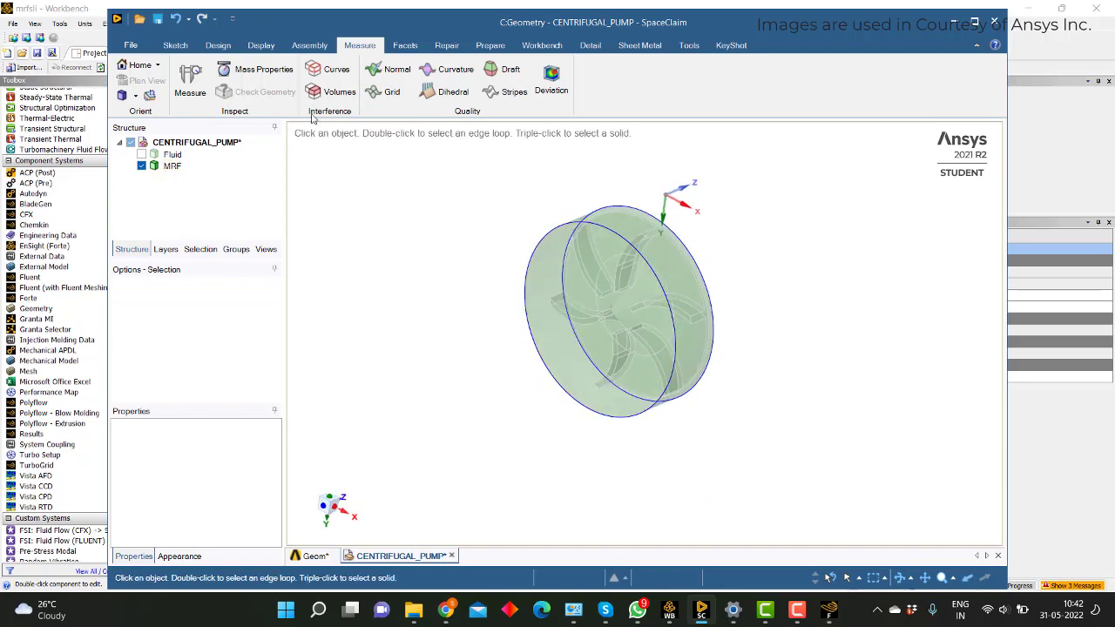
left_click(640, 357)
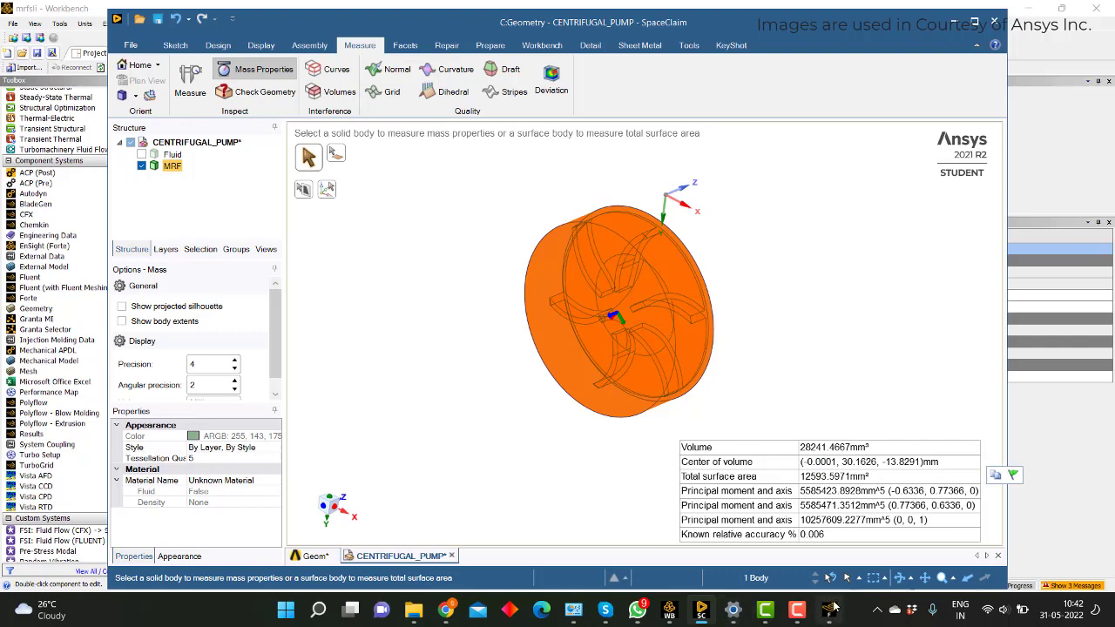
left_click(828, 608)
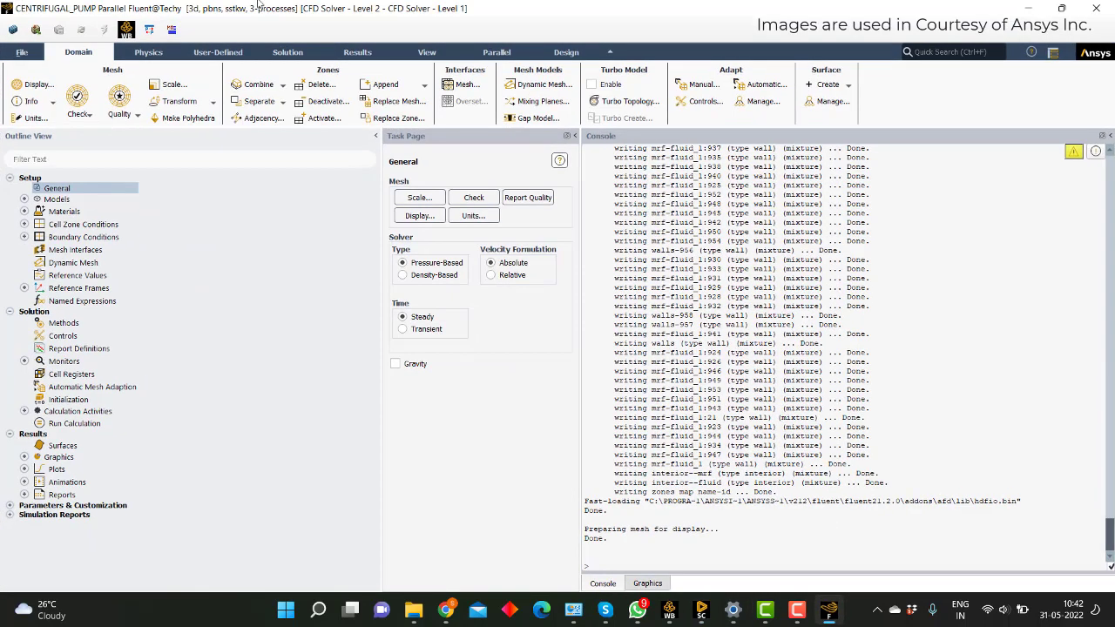
Step: Expand Models to show SST k-omega, and check the domain extents in metres without rescaling
left_click(24, 199)
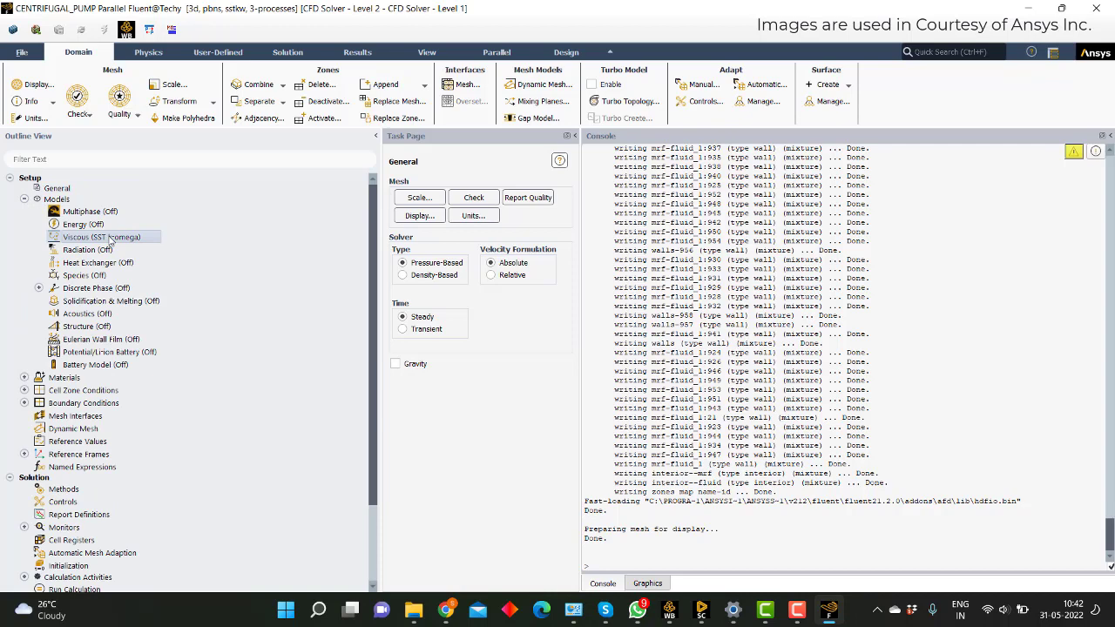
left_click(173, 85)
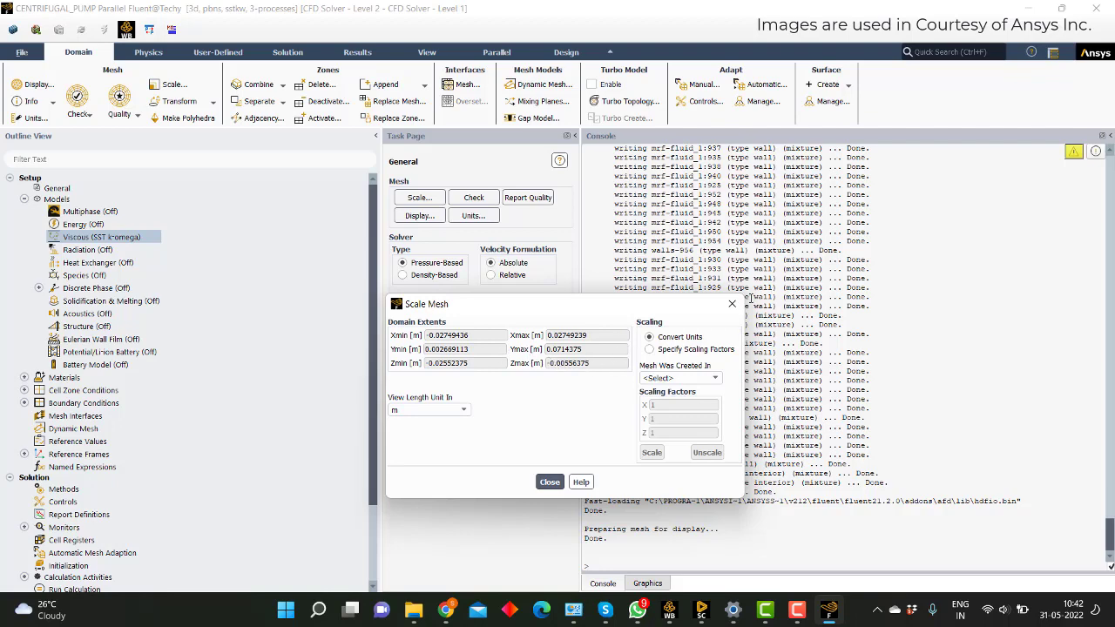
left_click(550, 482)
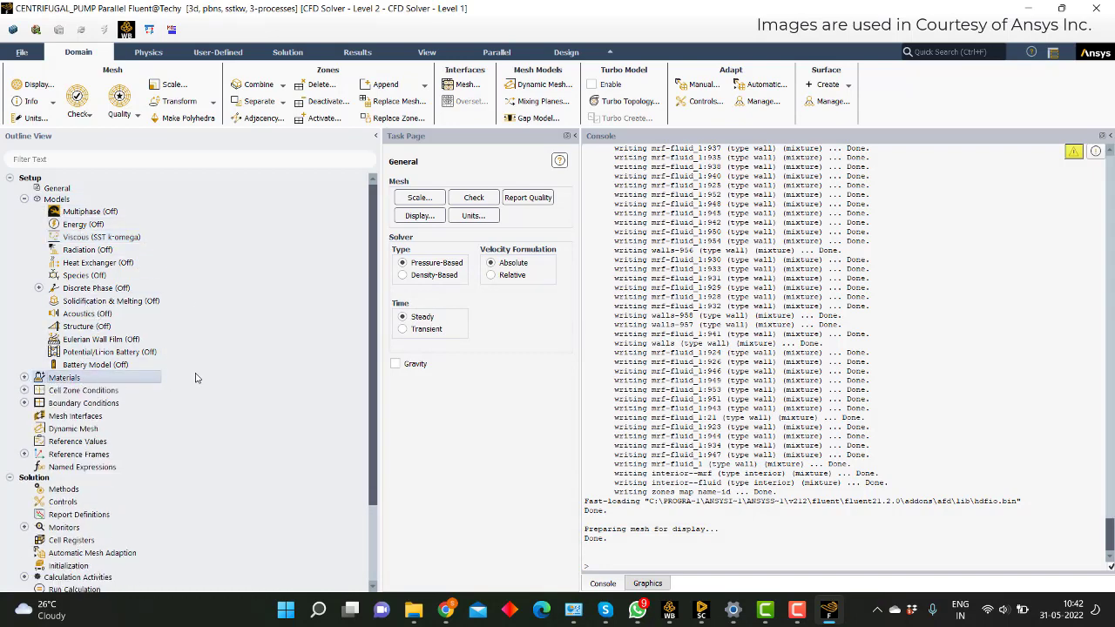
Step: Copy water-liquid from the Fluent Database into the case, then expand Cell Zone Conditions > Fluid
left_click(63, 377)
left_click(418, 559)
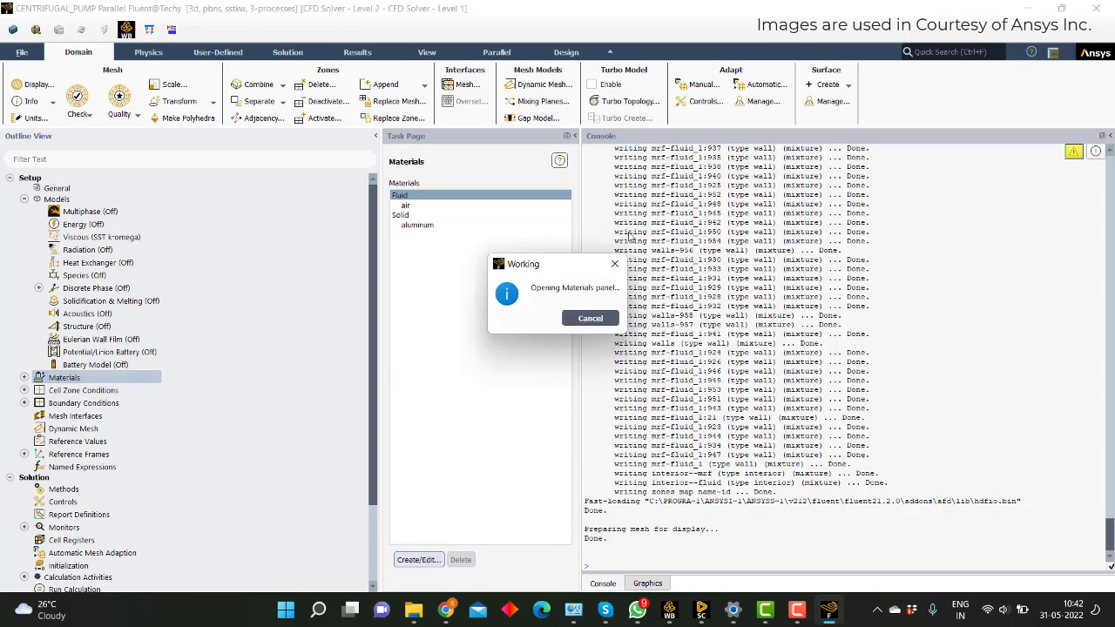
left_click(767, 217)
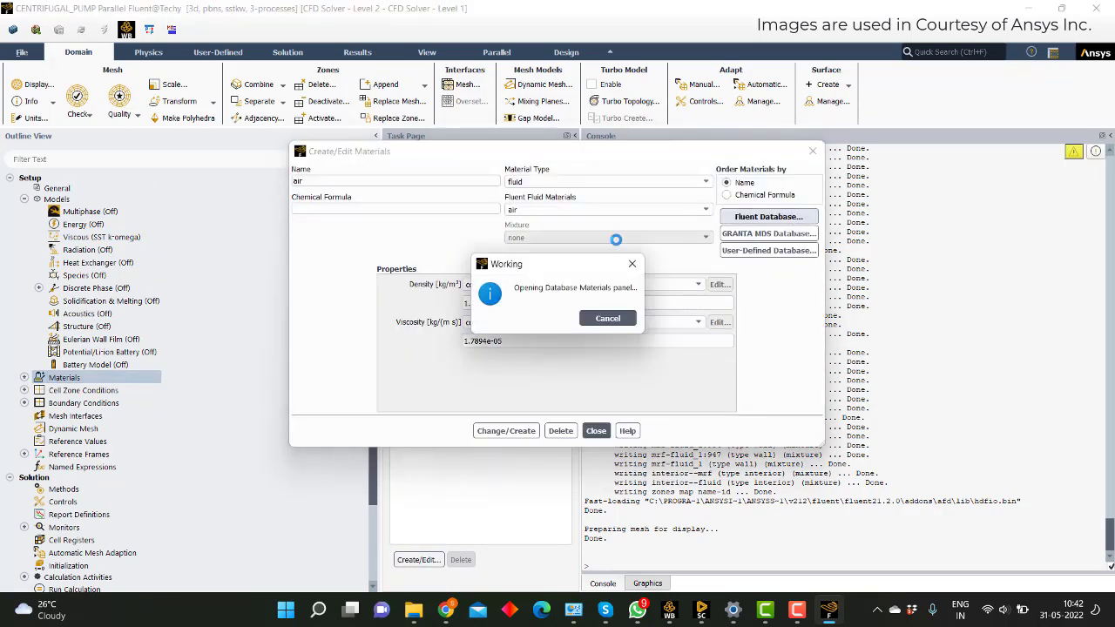
left_click_drag(591, 348, 597, 405)
left_click(426, 373)
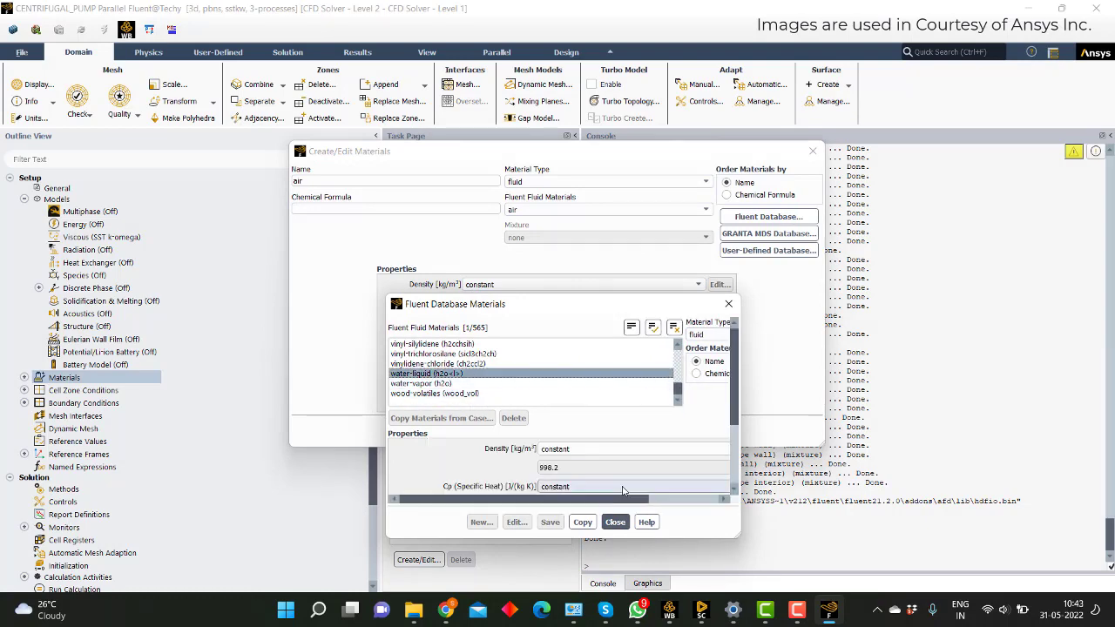
left_click(577, 449)
left_click(609, 448)
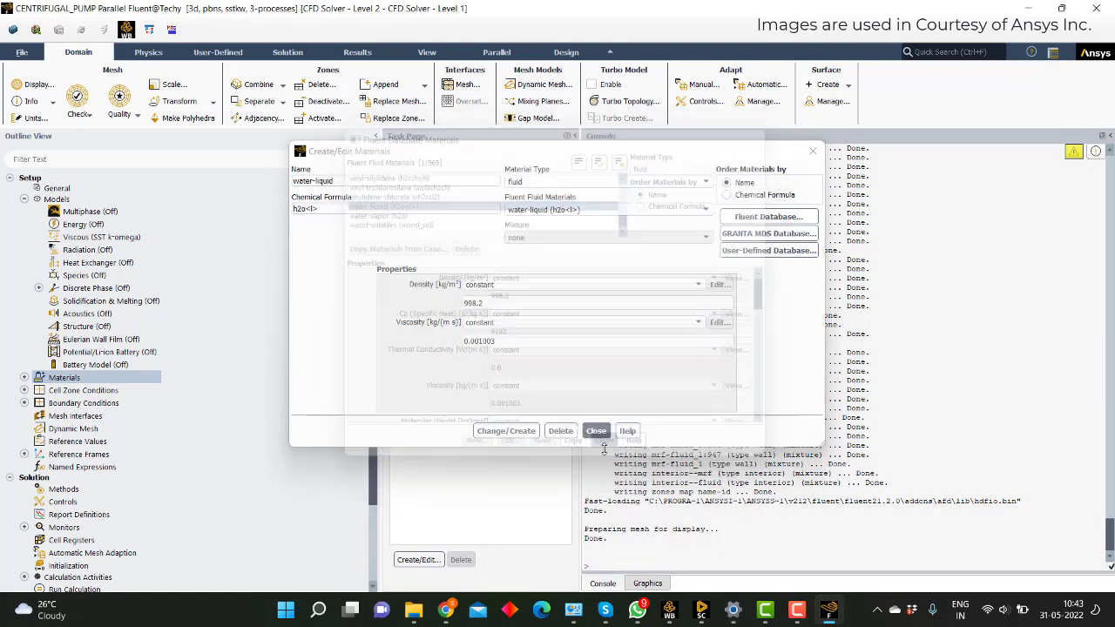
left_click(597, 427)
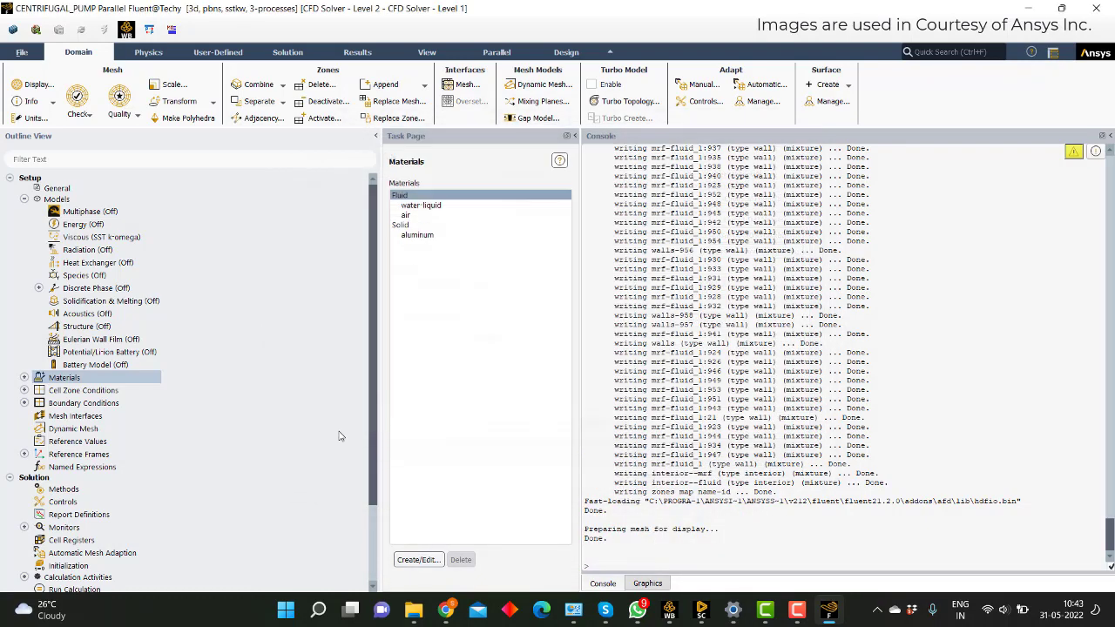
left_click(24, 390)
left_click(39, 403)
Step: Enable Frame Motion on the mrf zone and set its material to water-liquid
left_click(104, 415)
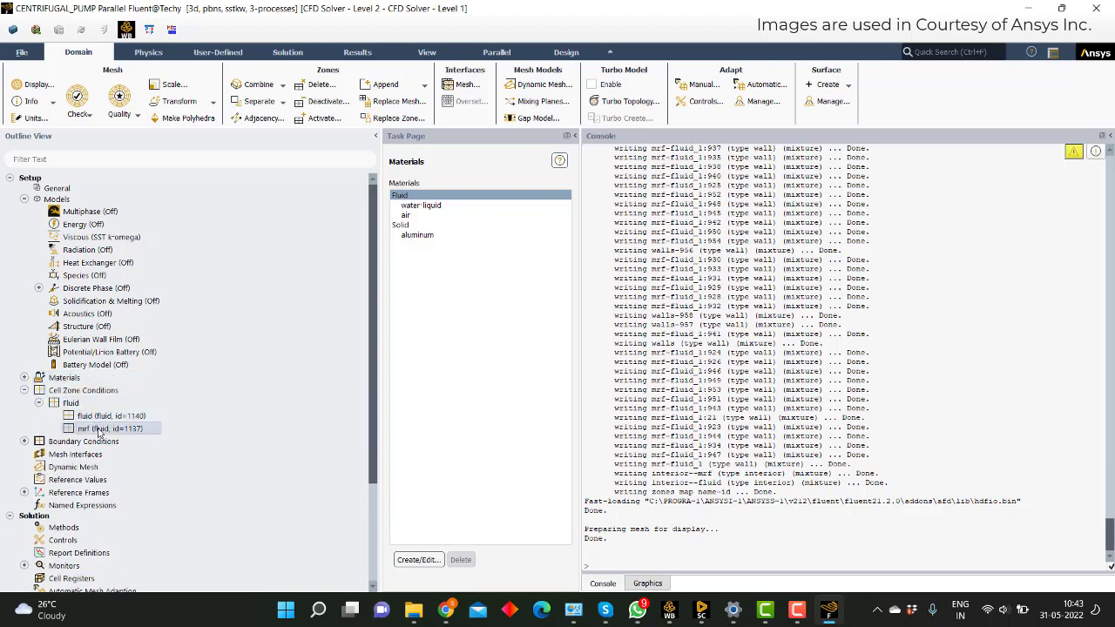
left_click(113, 429, "shift")
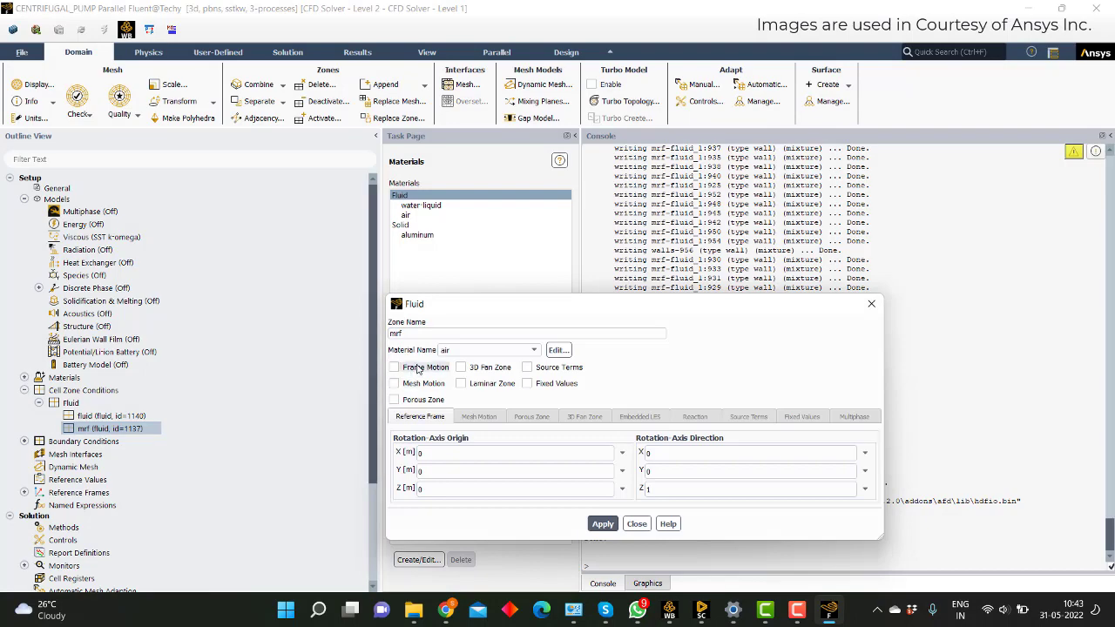
left_click(418, 369)
left_click(383, 177)
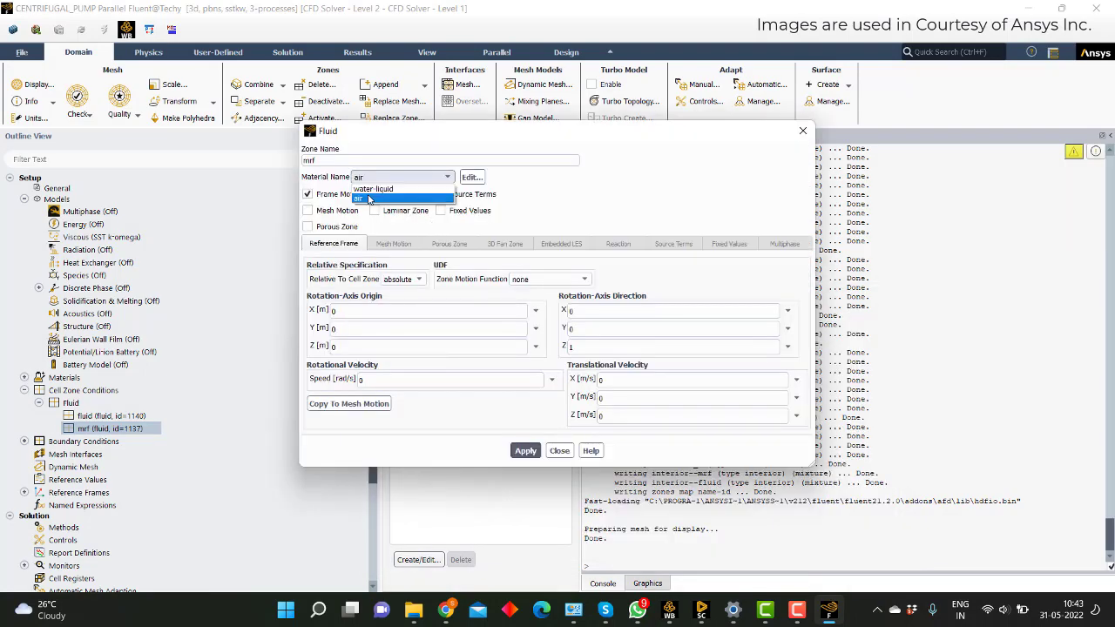
left_click(368, 190)
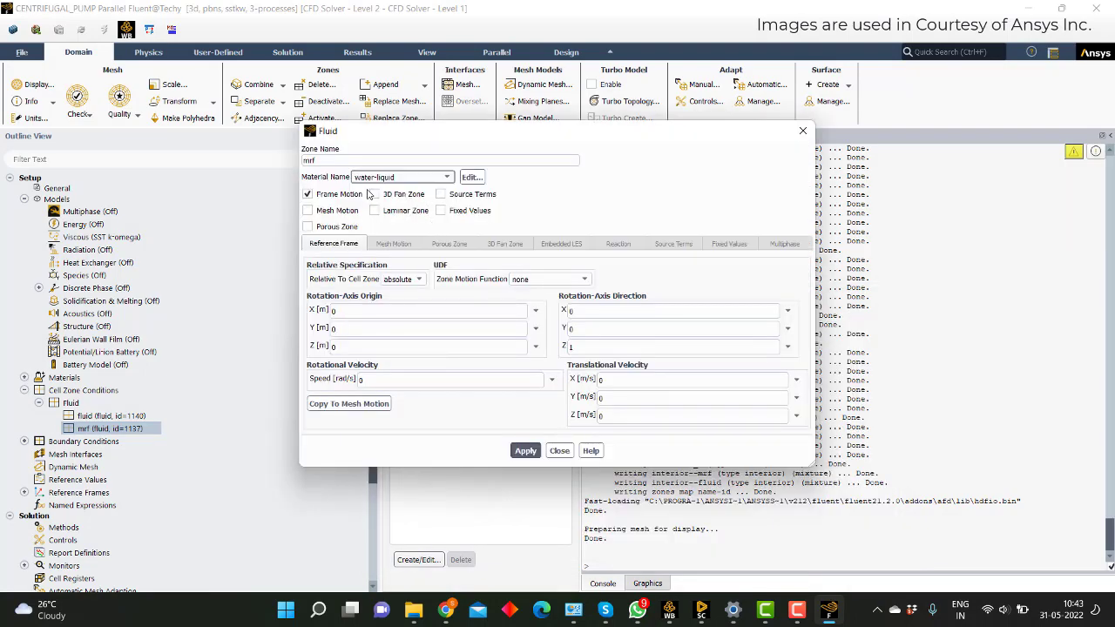
Step: Enter rotation-axis origin (-0.000001, 0.0301626, -0.0138291) m from SpaceClaim's centre of volume and apply
double_click(355, 310)
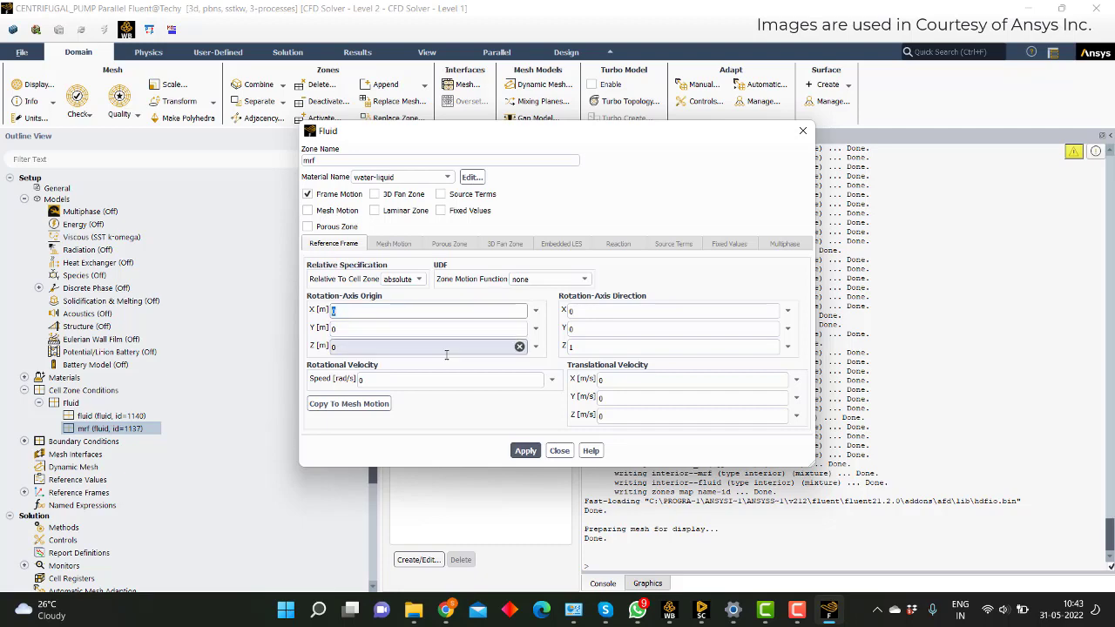
left_click(702, 614)
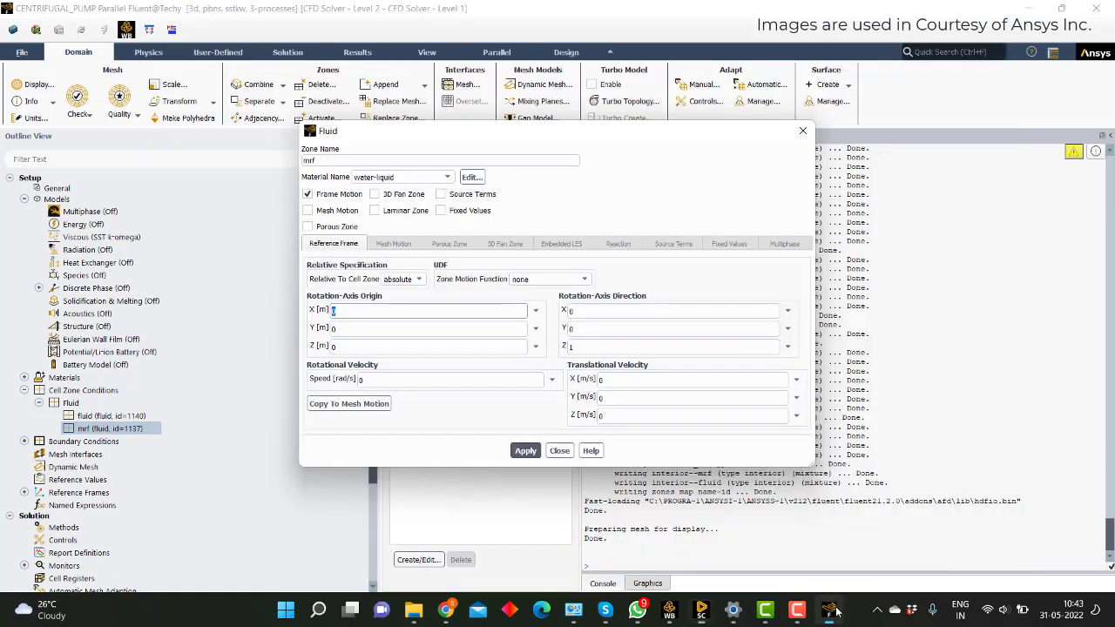
left_click(829, 610)
double_click(368, 328)
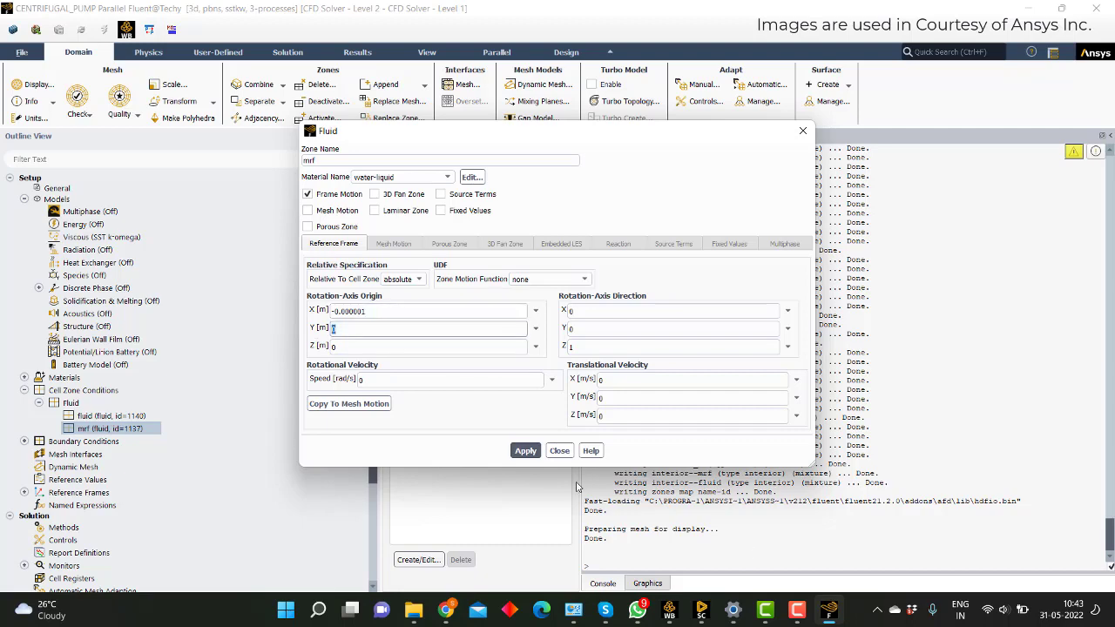
left_click(702, 613)
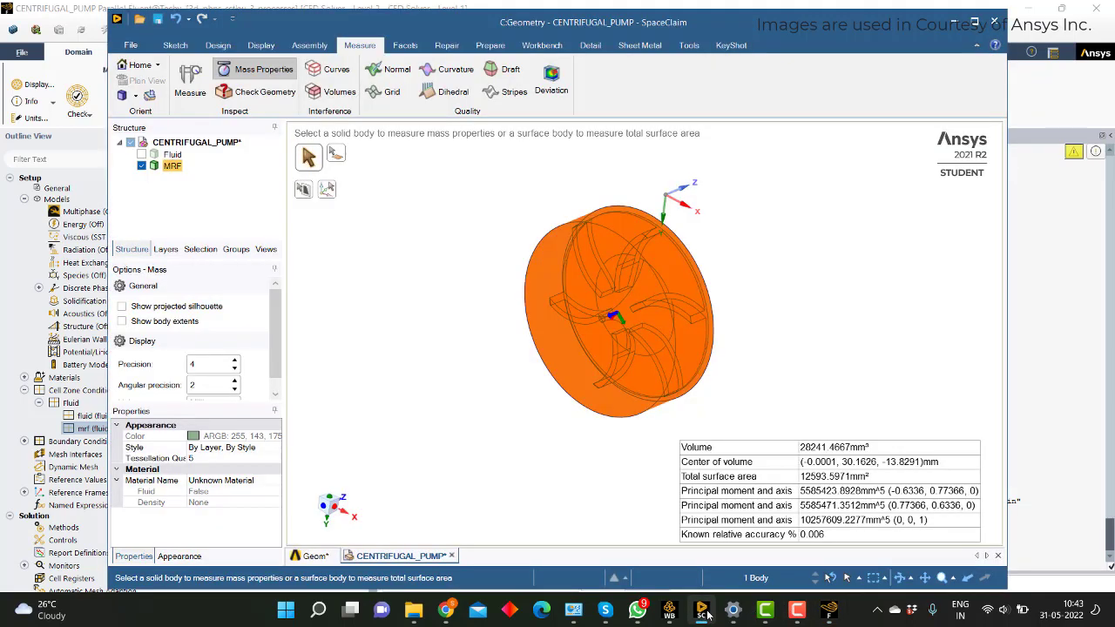
left_click(703, 612)
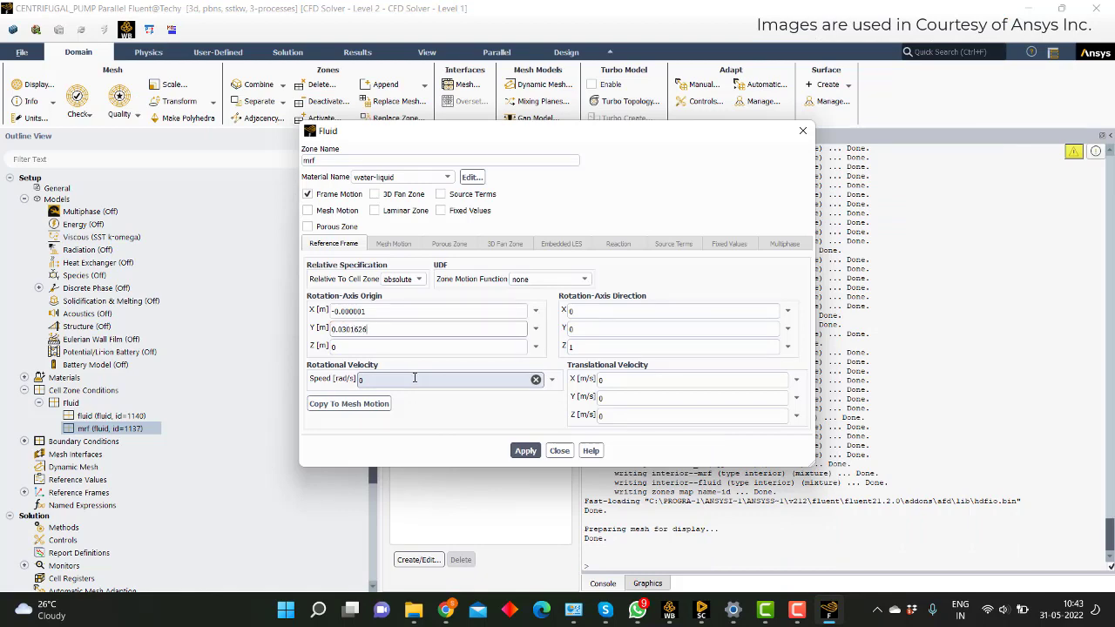
left_click(701, 613)
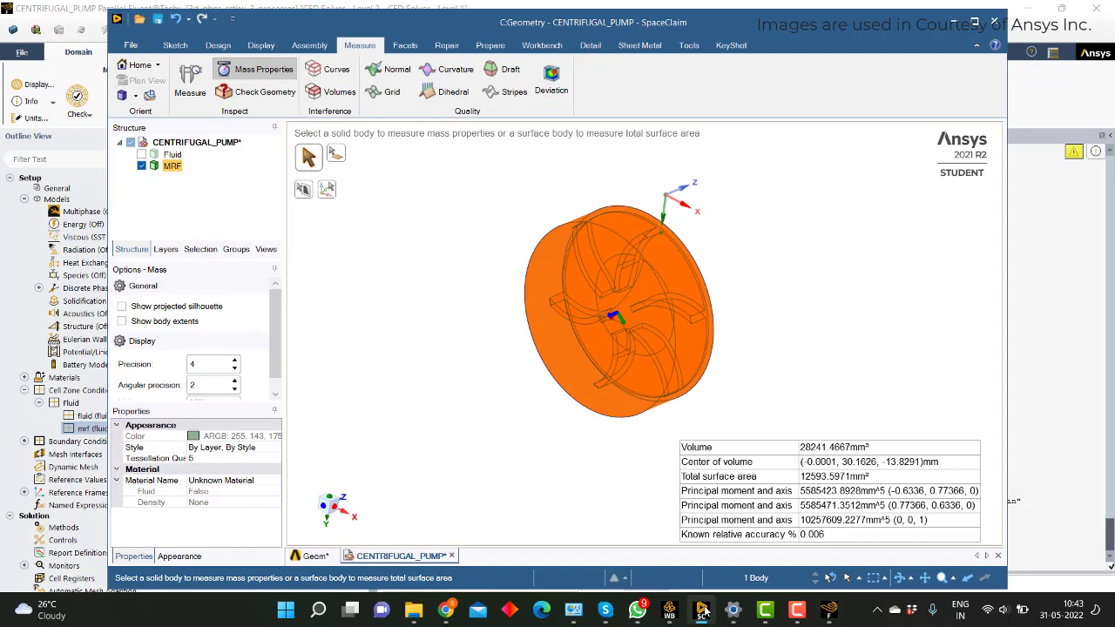
left_click(704, 612)
left_click(398, 345)
type("-")
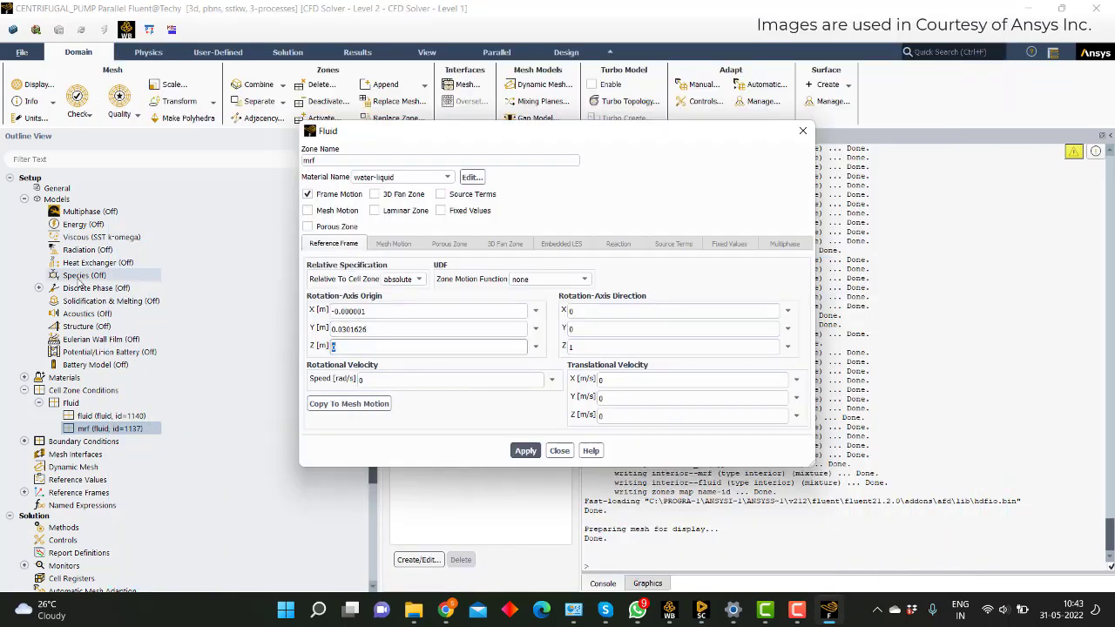
type("0.0138291")
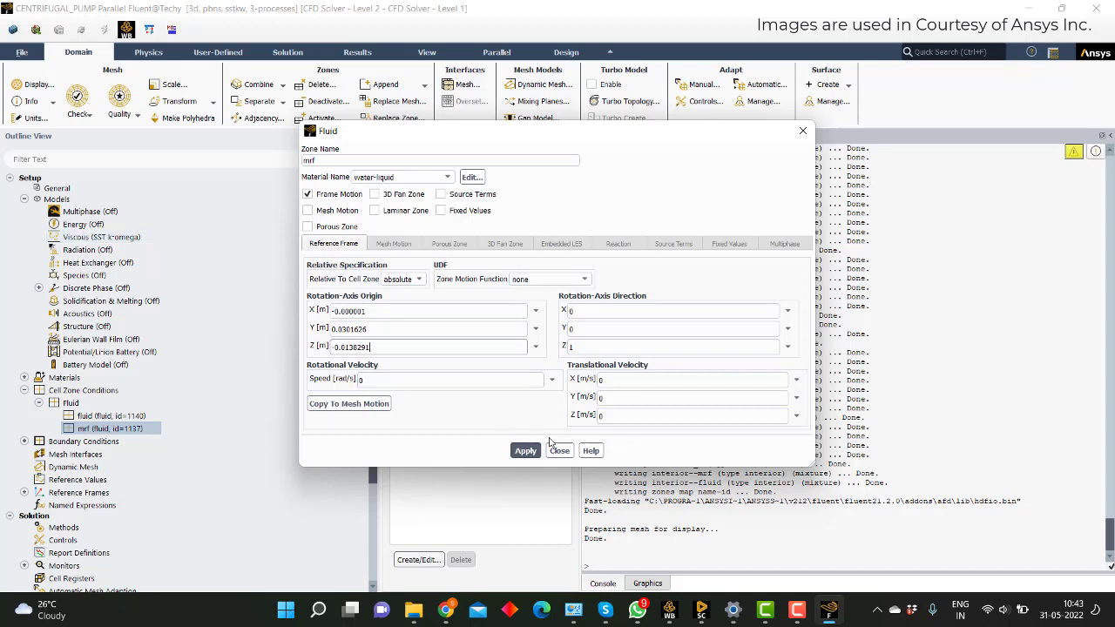
left_click(525, 450)
Step: Show angular velocity in rev/min and confirm the mrf zone rotates at 1000 rev/min
left_click(559, 450)
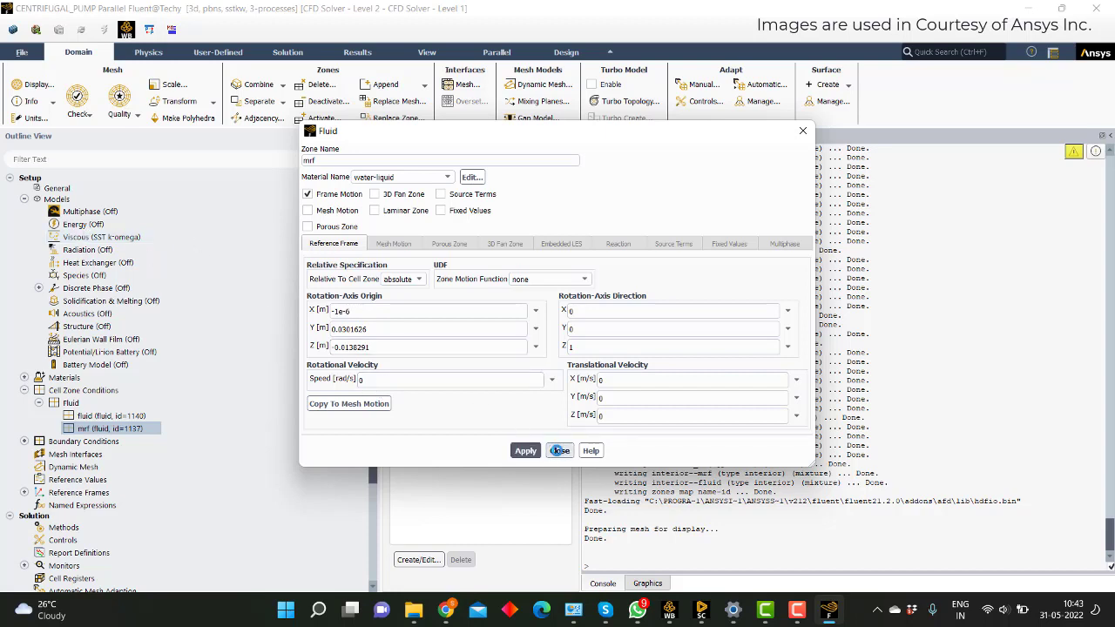
left_click(33, 118)
left_click(418, 355)
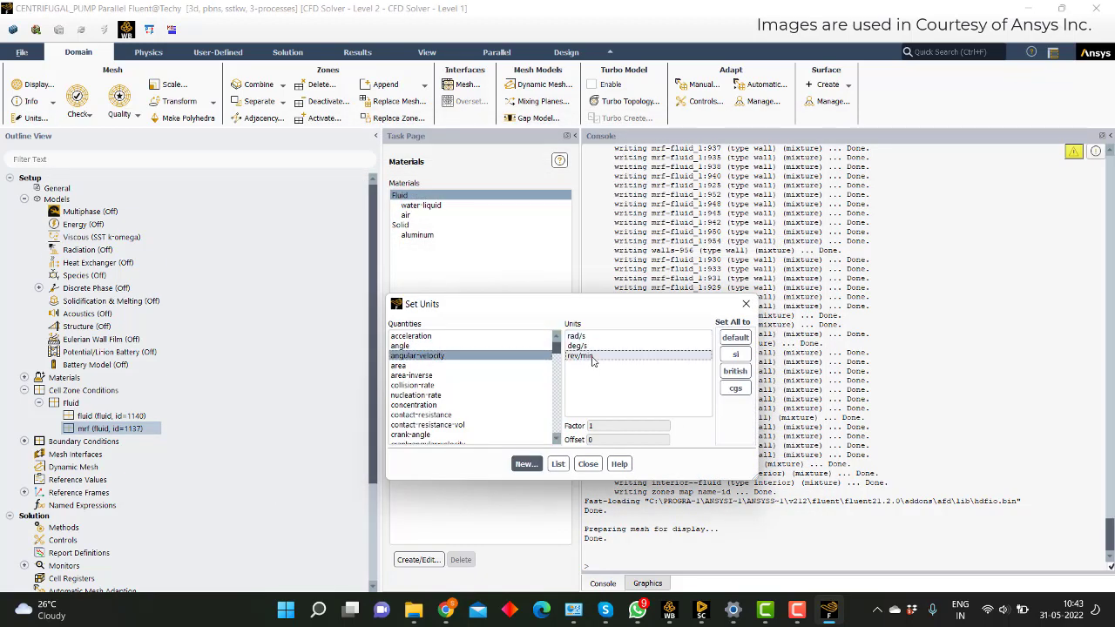
left_click(584, 355)
left_click(587, 463)
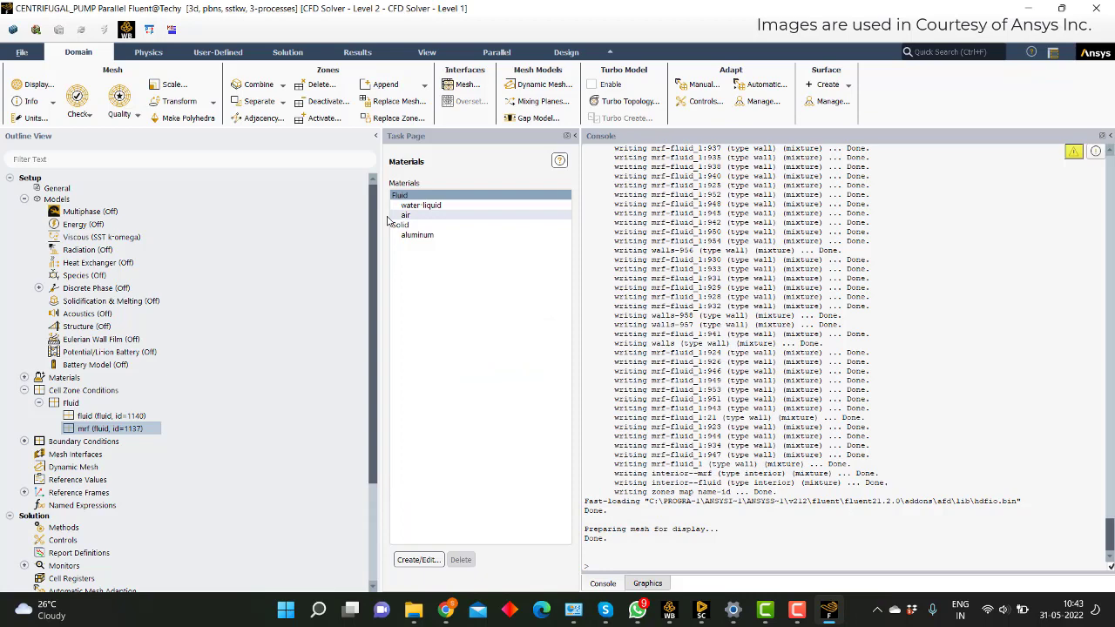
double_click(162, 431)
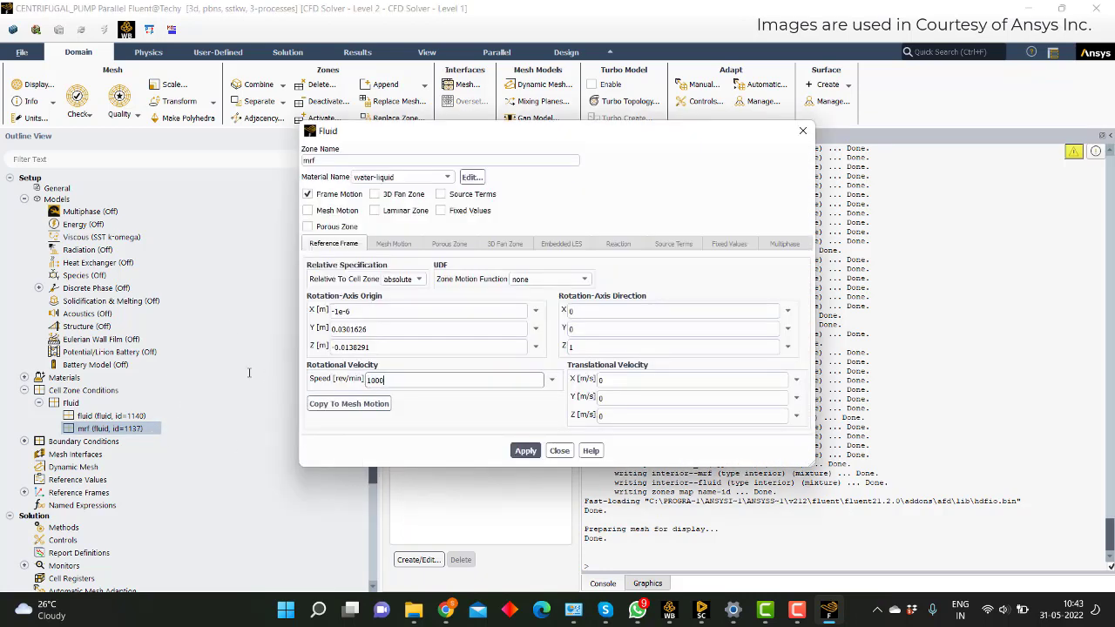
left_click(526, 450)
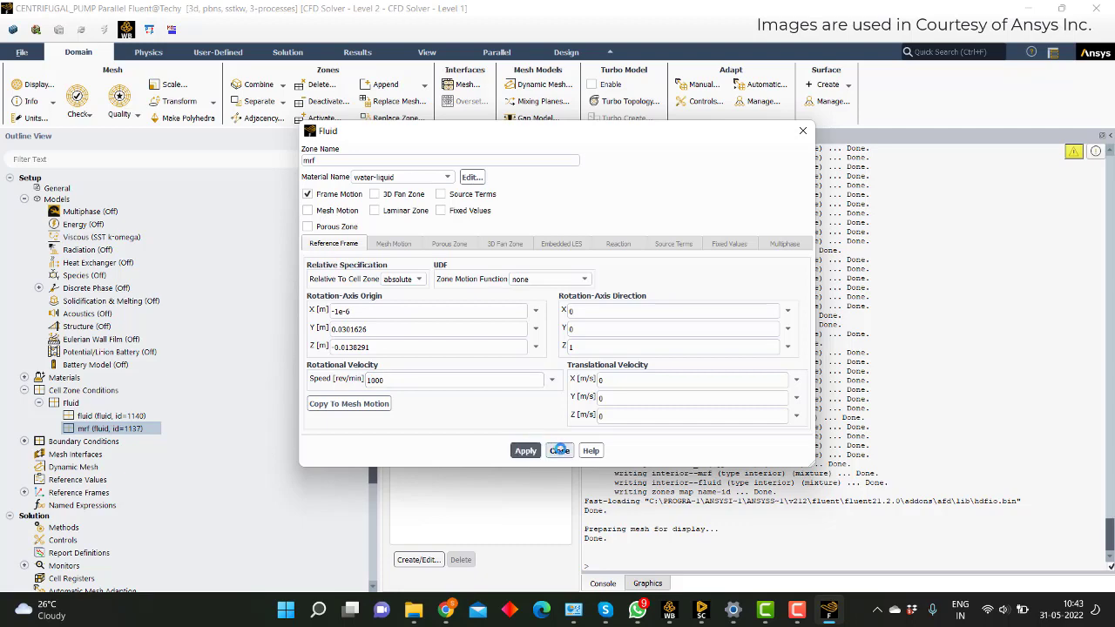
left_click(559, 450)
Step: Keep water-liquid as the fluid zone's material and apply the setting
double_click(131, 417)
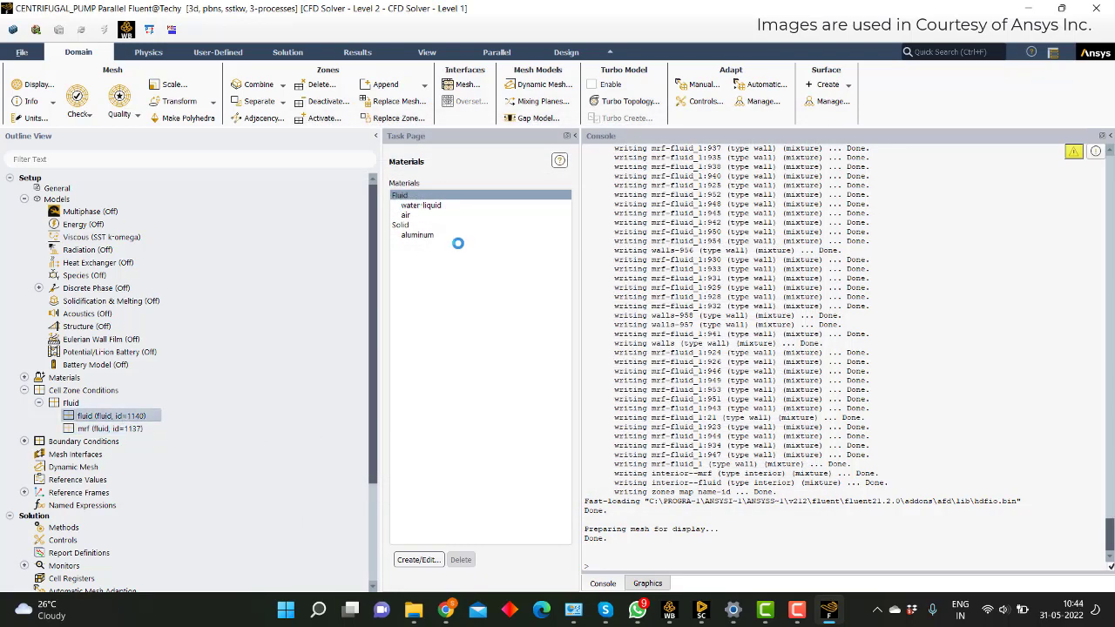
left_click(453, 349)
left_click(456, 362)
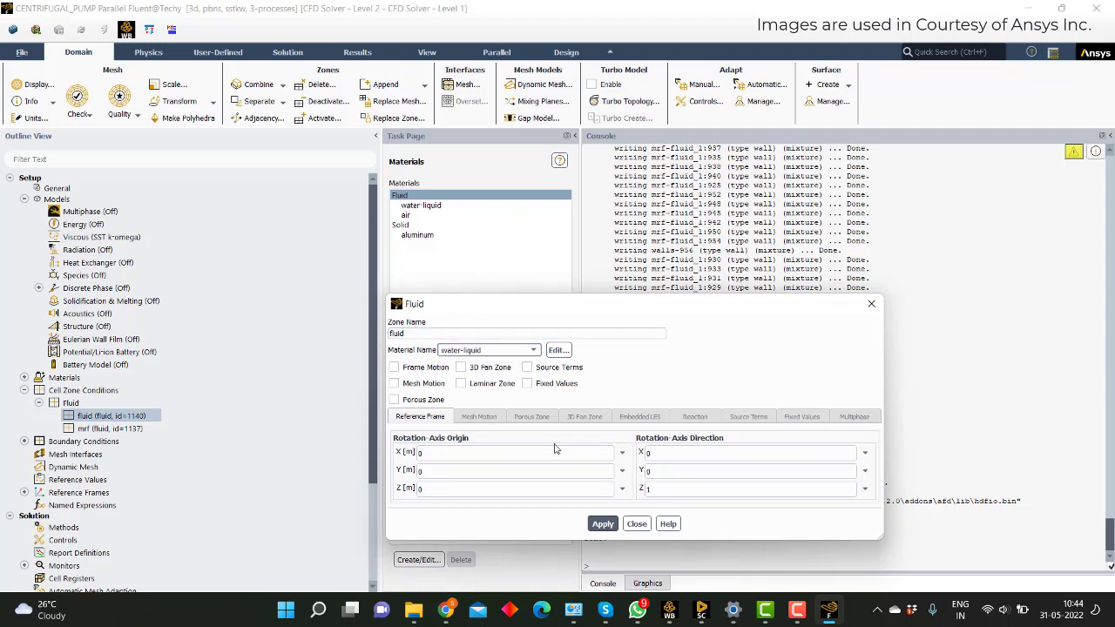
left_click(603, 523)
left_click(635, 524)
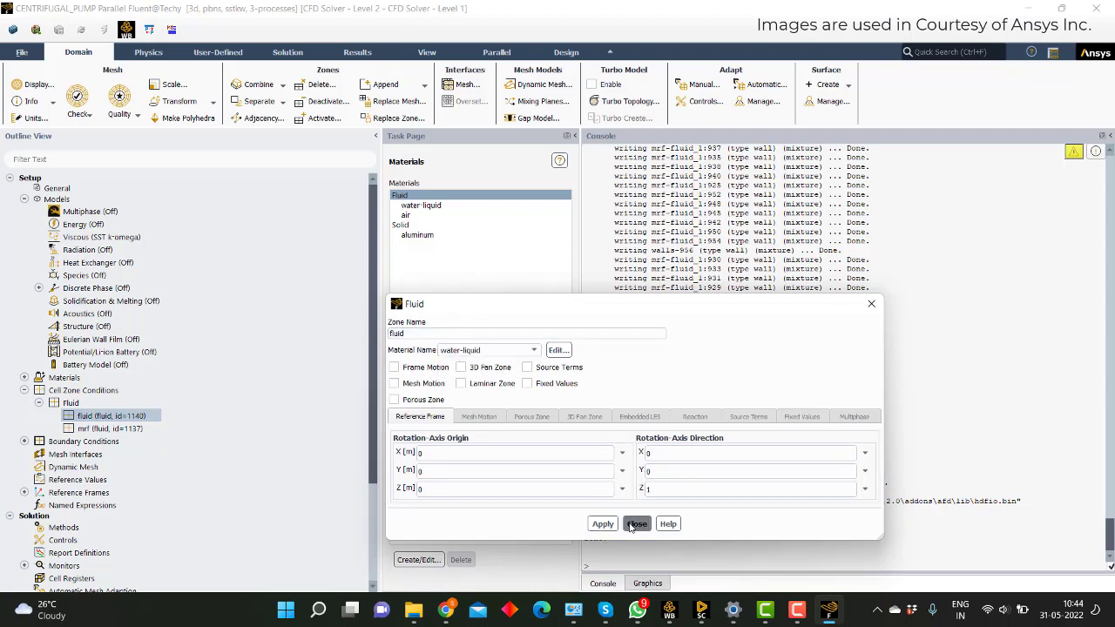
Step: Display the inlet and outlet mesh with all edges and faces, and rotate to view the inlet disc
double_click(72, 442)
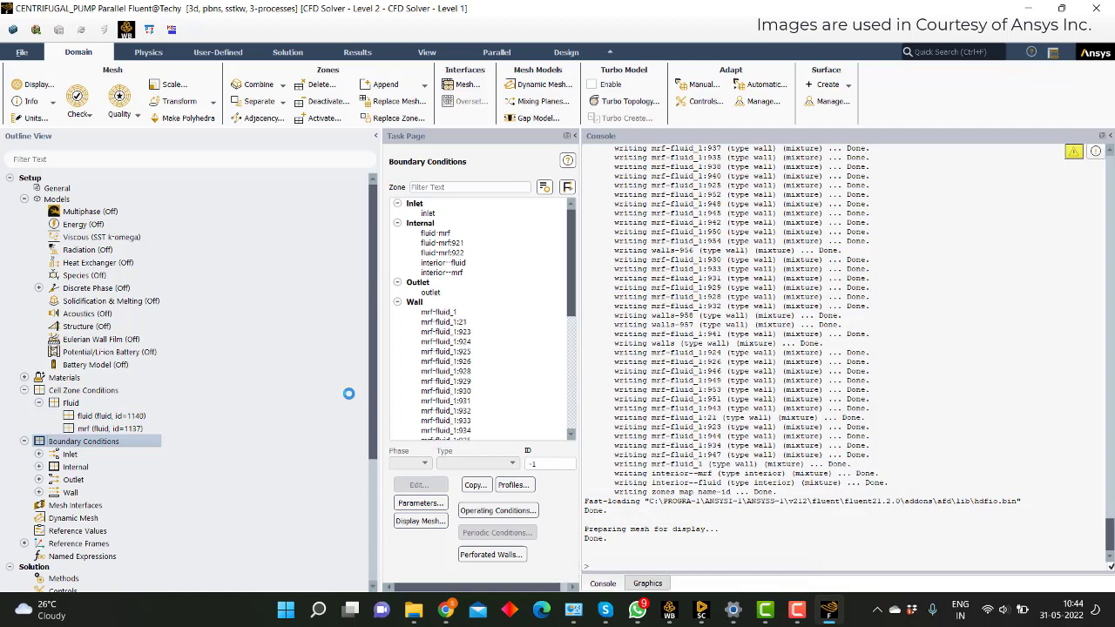
left_click(419, 520)
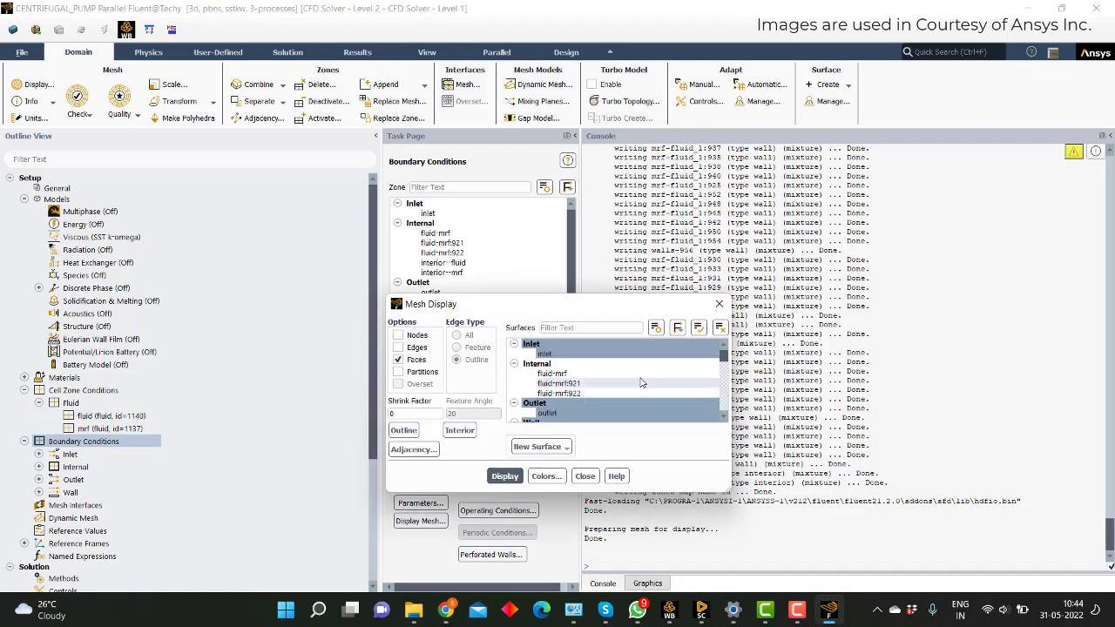
left_click(549, 404)
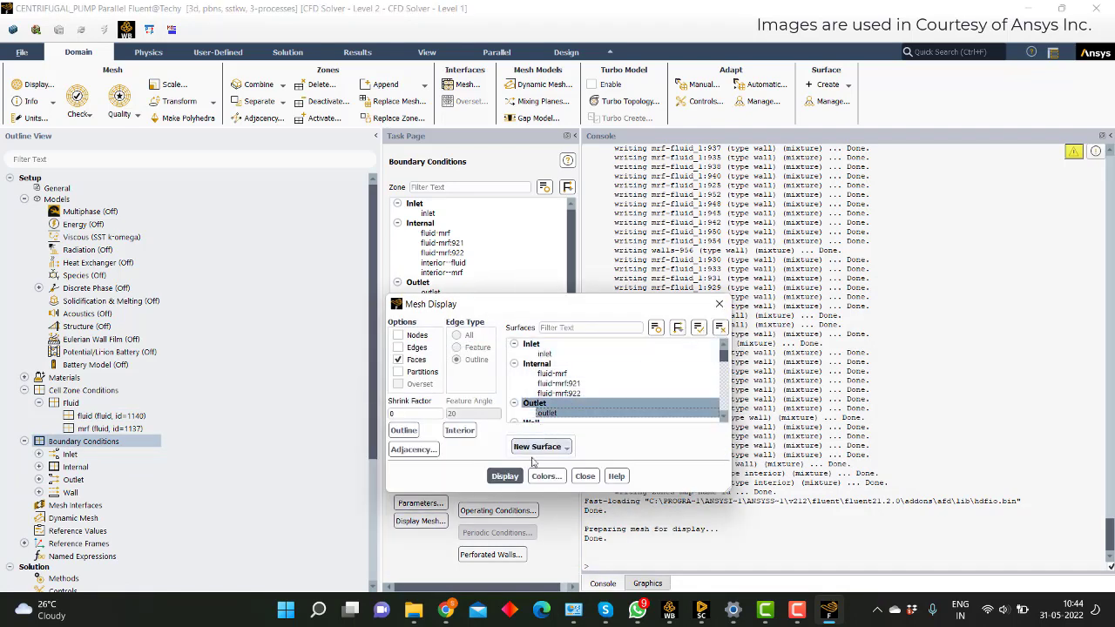
left_click(531, 344)
left_click(399, 347)
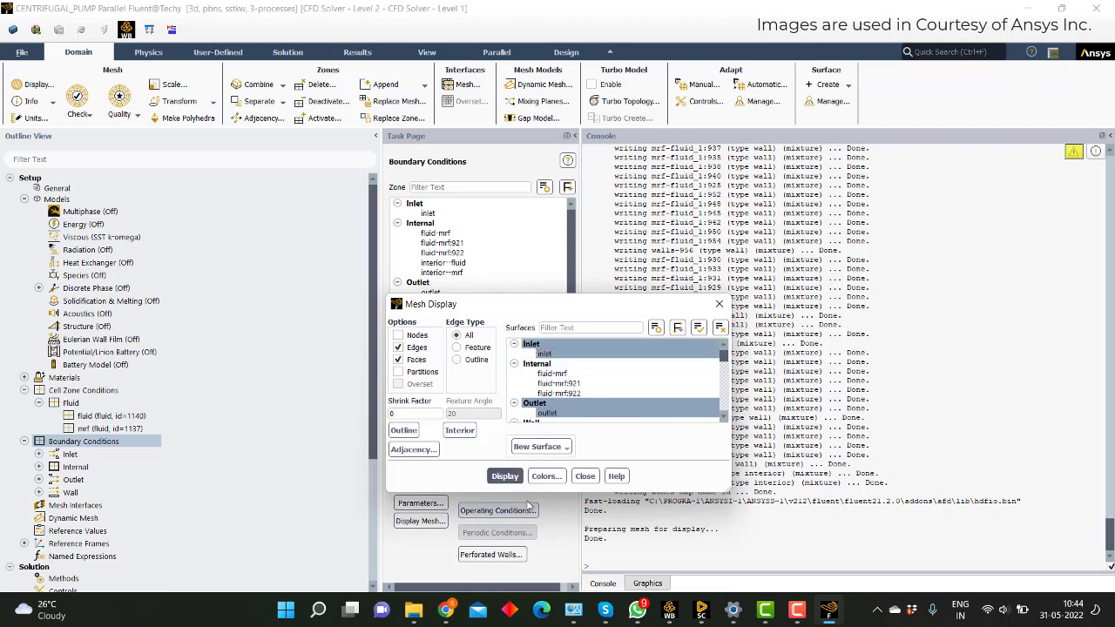
left_click(634, 584)
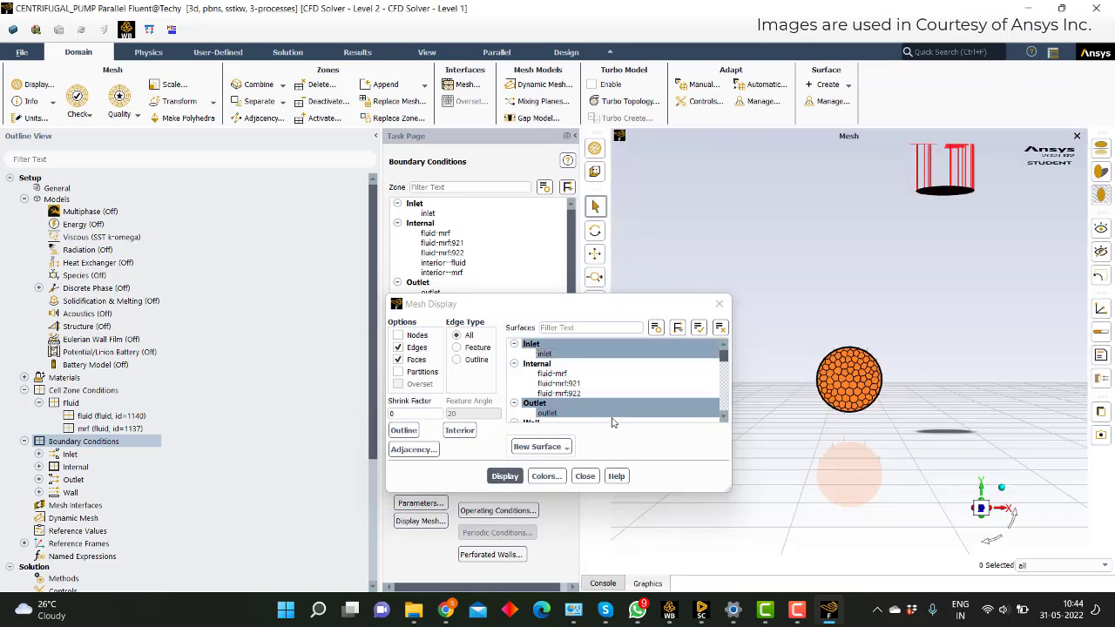
left_click_drag(615, 310, 453, 300)
left_click(800, 391)
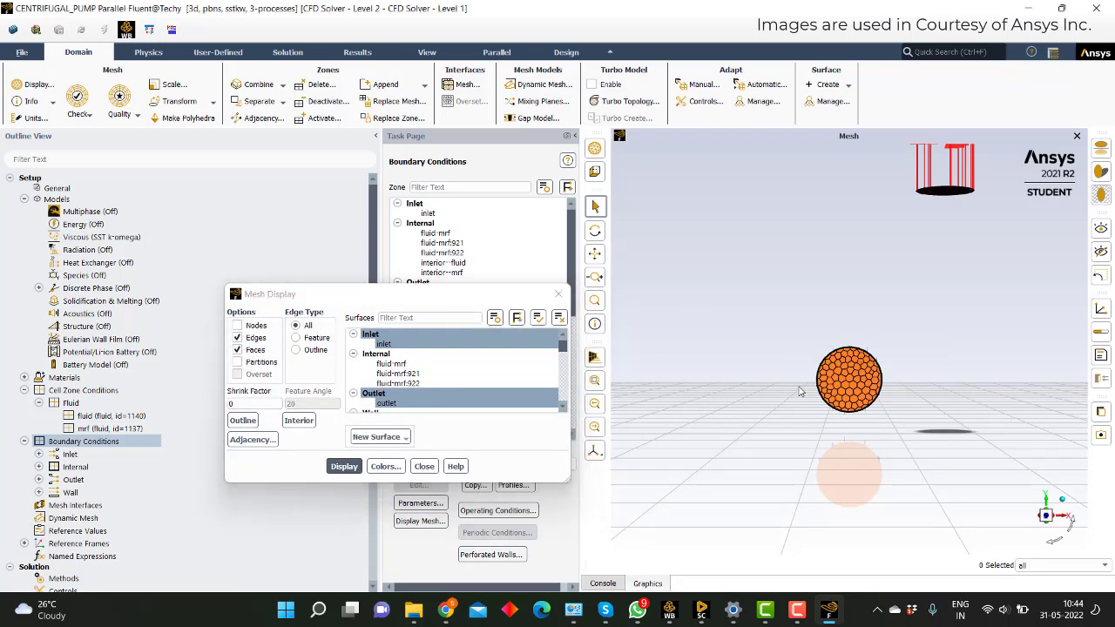
left_click_drag(795, 348, 938, 381)
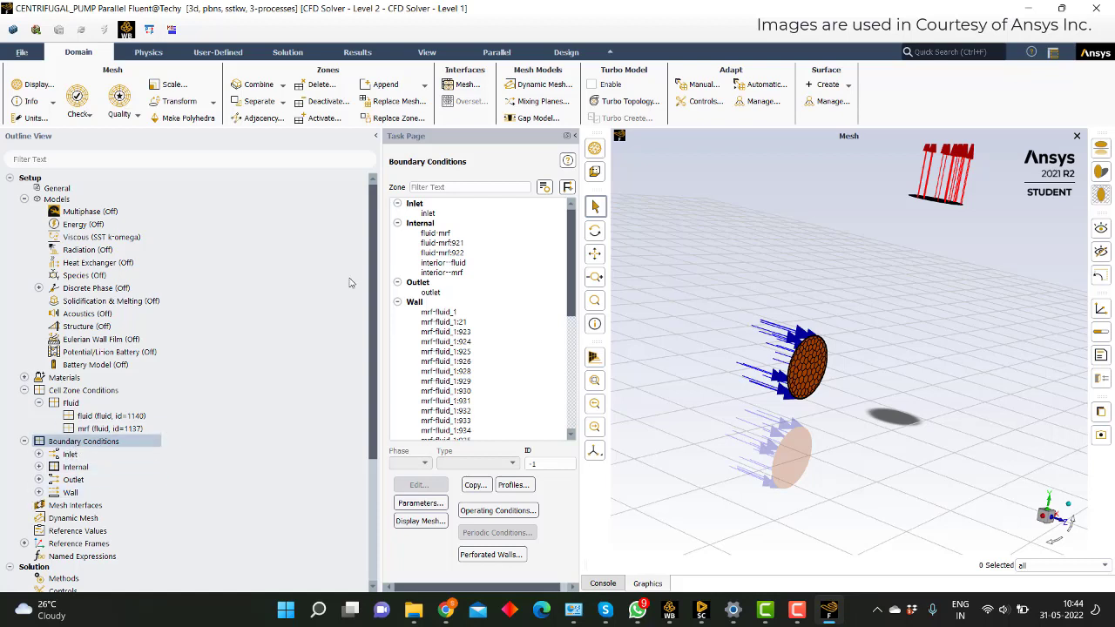
Step: Change the inlet boundary type to pressure-inlet
left_click(427, 212)
left_click(497, 463)
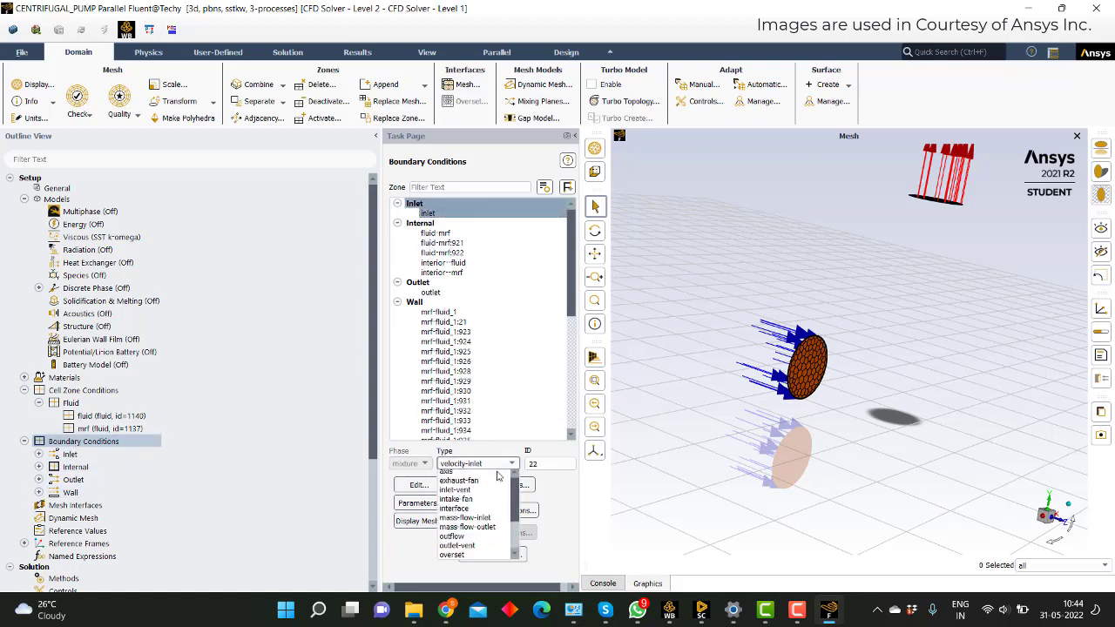
scroll(483, 523, "down", 1)
left_click(478, 529)
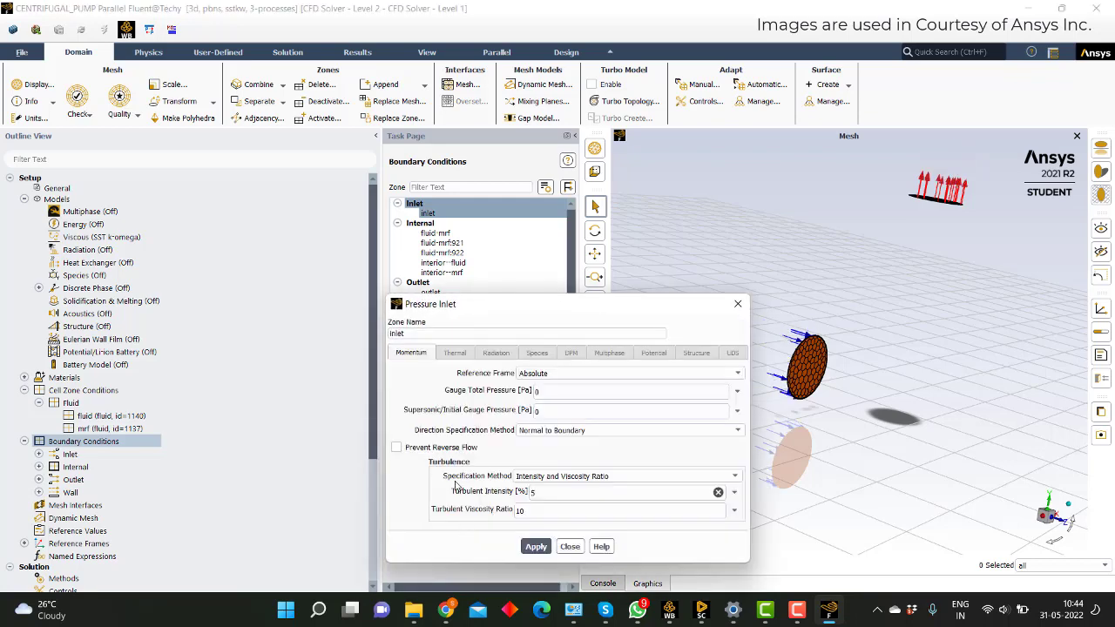
left_click(734, 302)
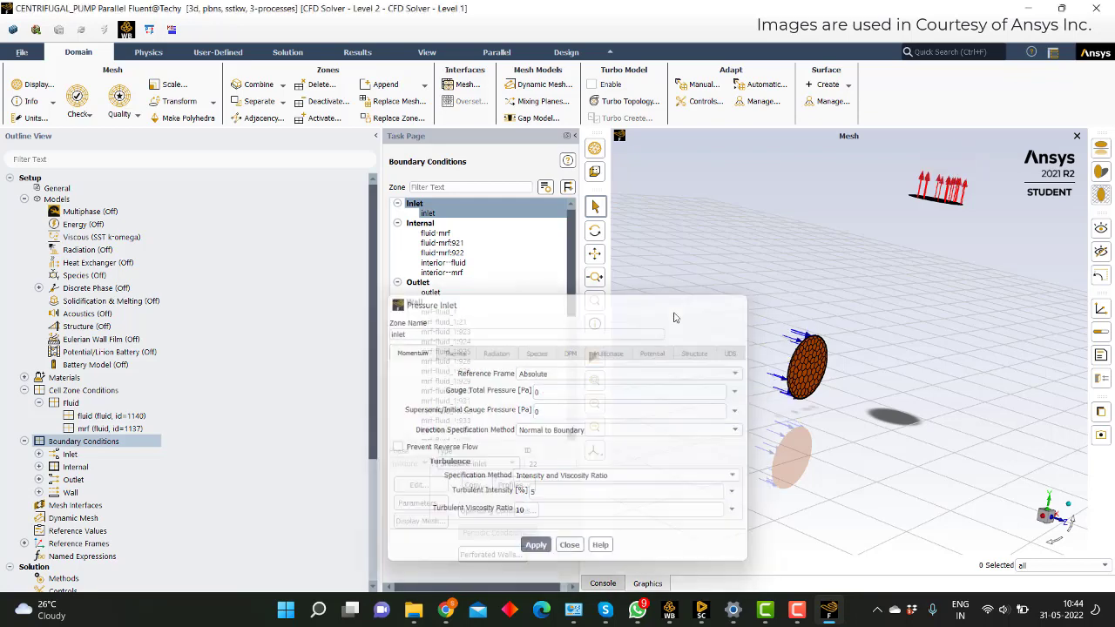
Step: Make the outlet a mass-flow-outlet with a 0.1 kg/s mass flow rate
left_click(471, 292)
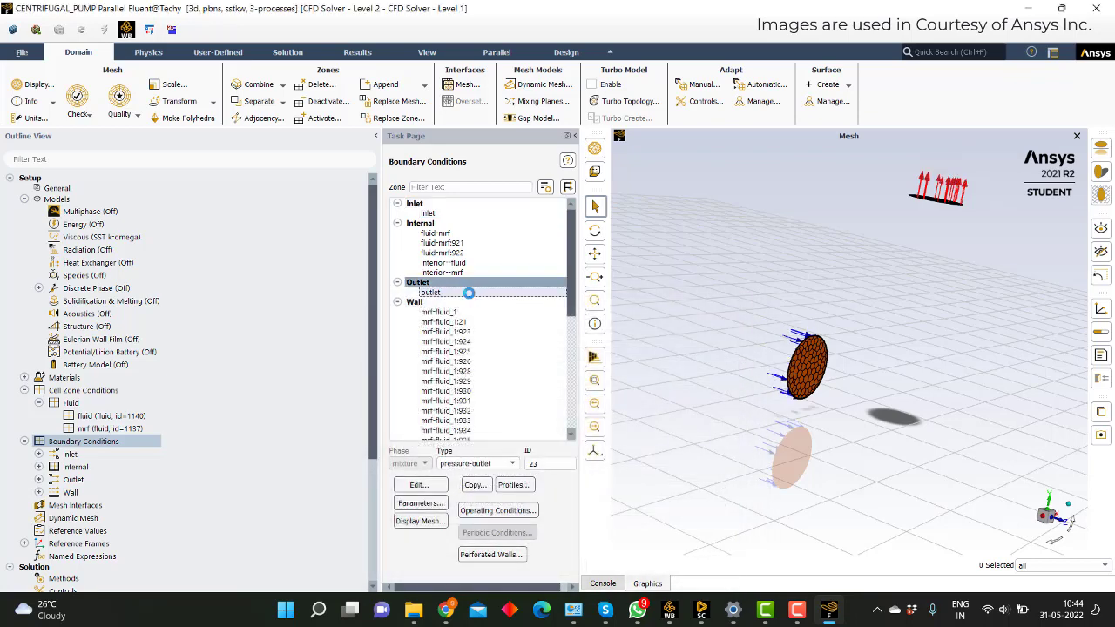
left_click(477, 464)
left_click(471, 486)
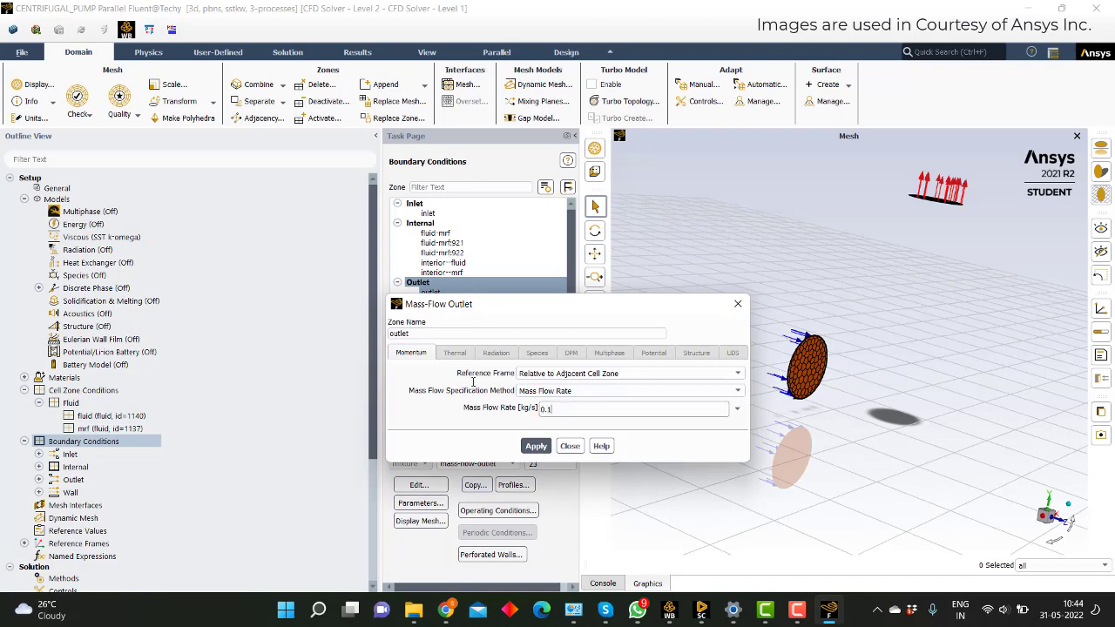
left_click(535, 446)
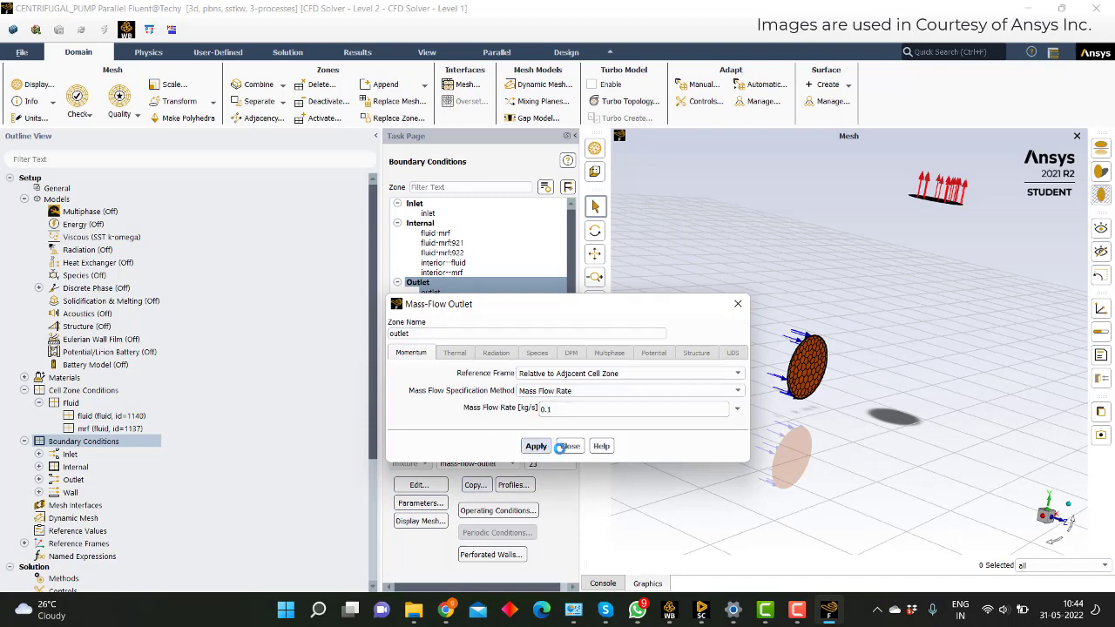
left_click(568, 446)
scroll(60, 489, "down", 2)
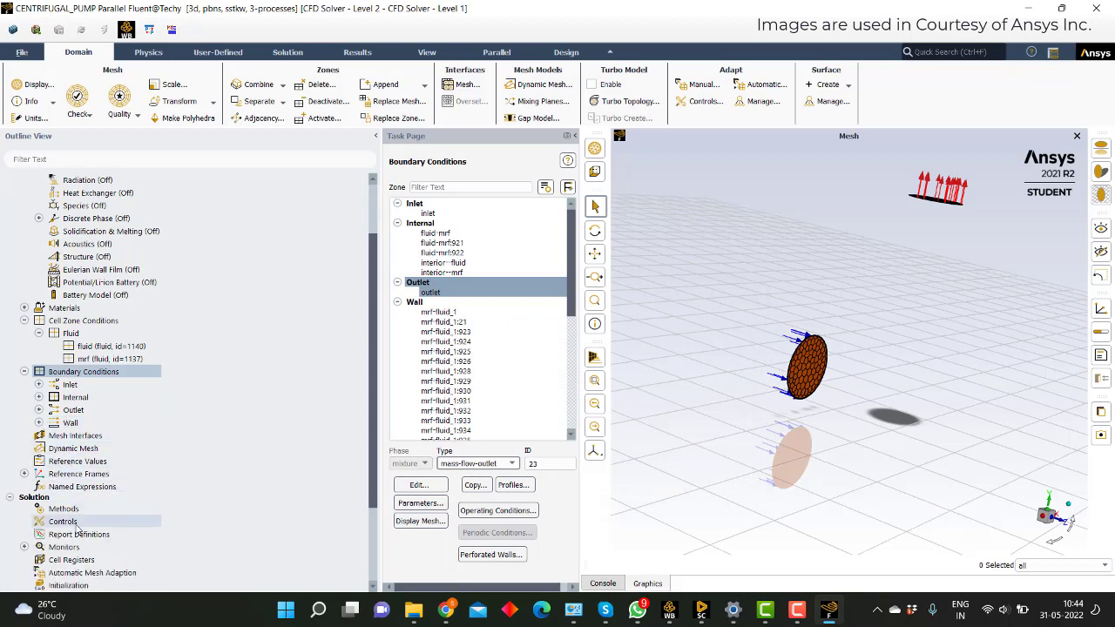
Step: Set up an area-weighted average static-pressure surface report on the outlet and compute it
scroll(76, 522, "down", 3)
left_click(79, 419)
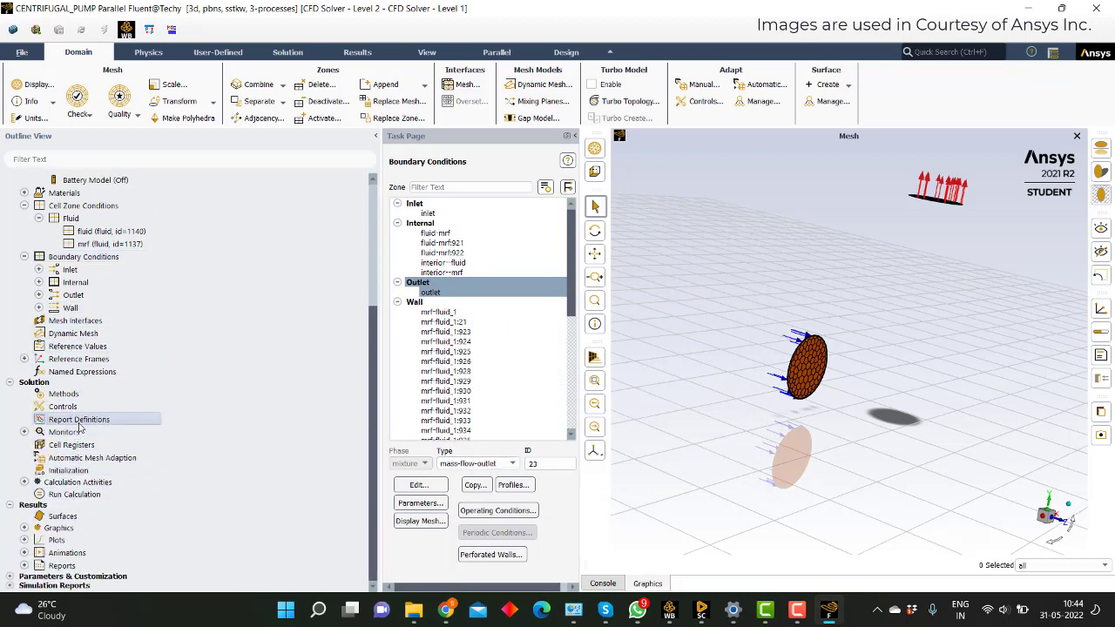
left_click(394, 273)
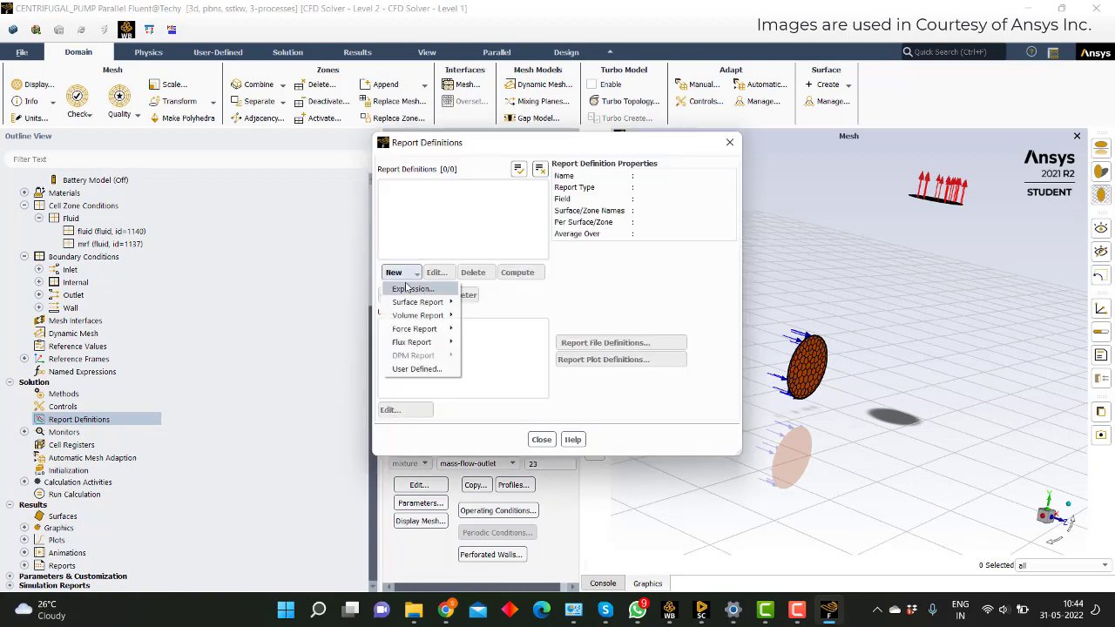
mouse_move(405, 303)
left_click(488, 303)
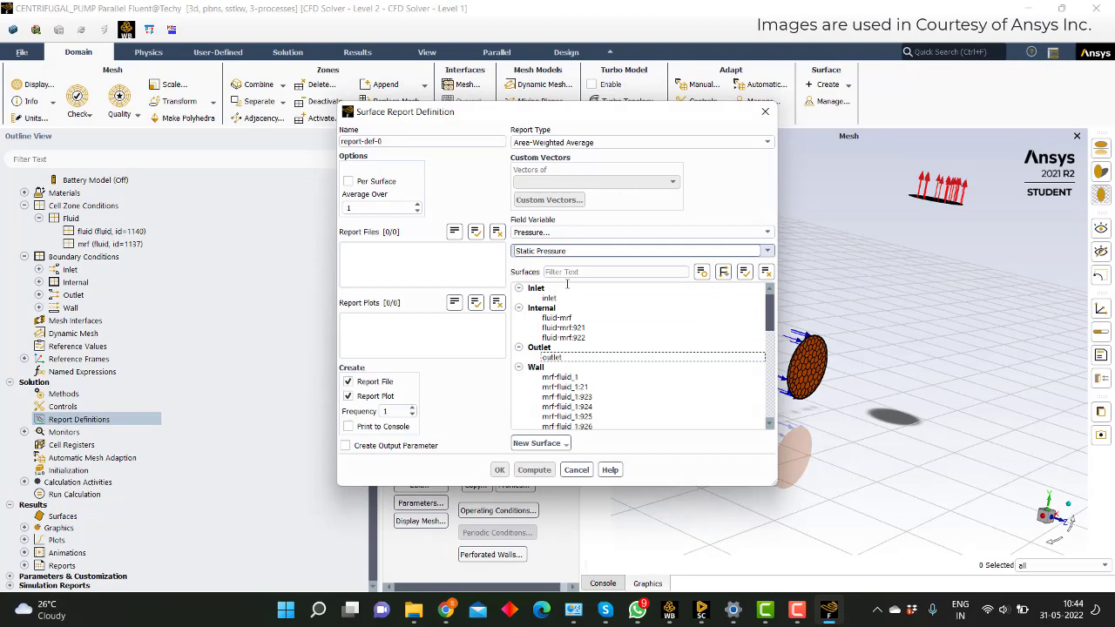
left_click(561, 358)
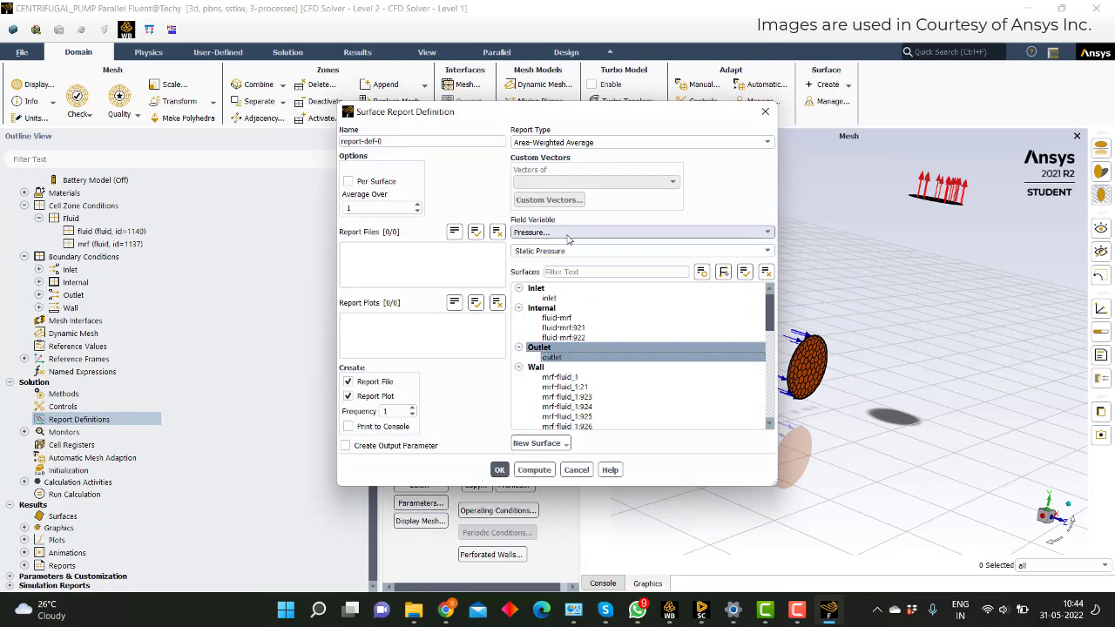
left_click(679, 232)
left_click(632, 244)
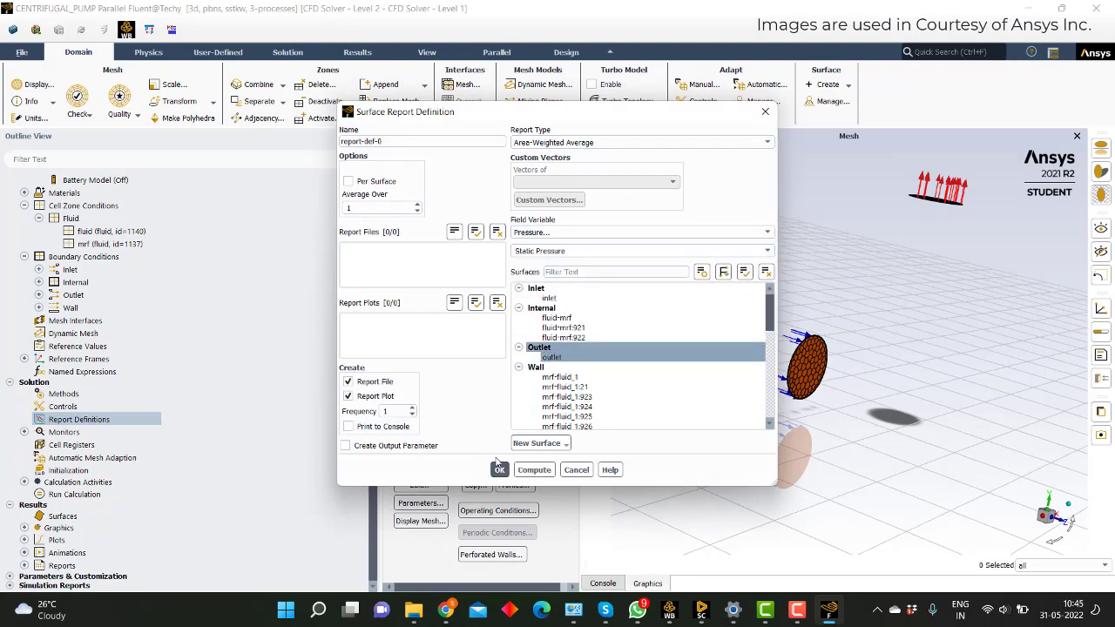
left_click(527, 470)
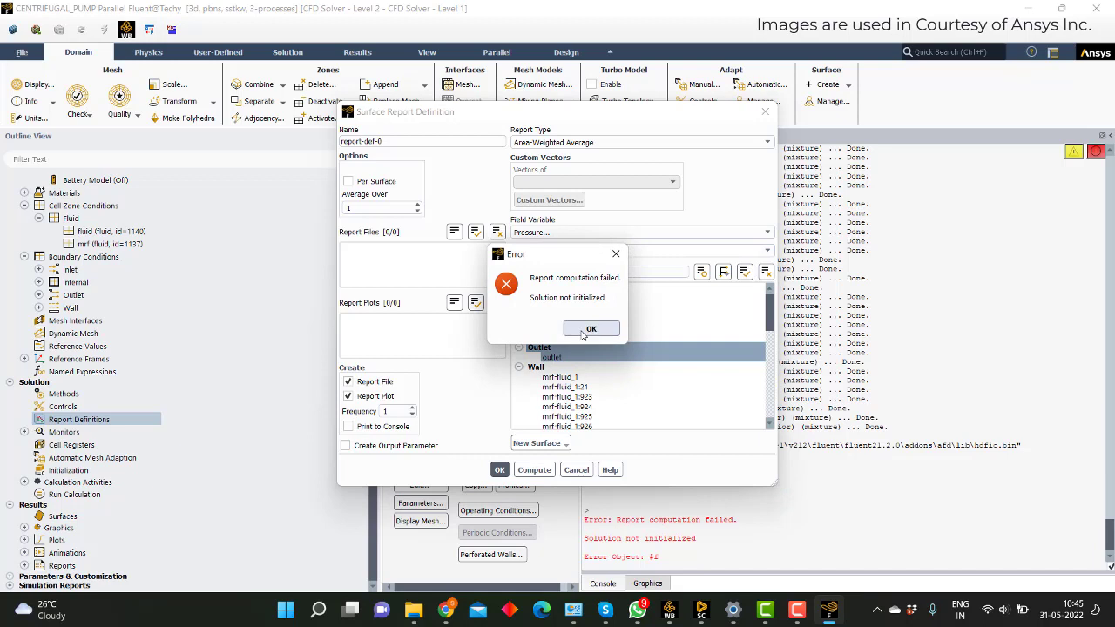
Step: Retry the outlet pressure computation, dismiss the not-initialized errors, and cancel the report
left_click(588, 331)
left_click(561, 357)
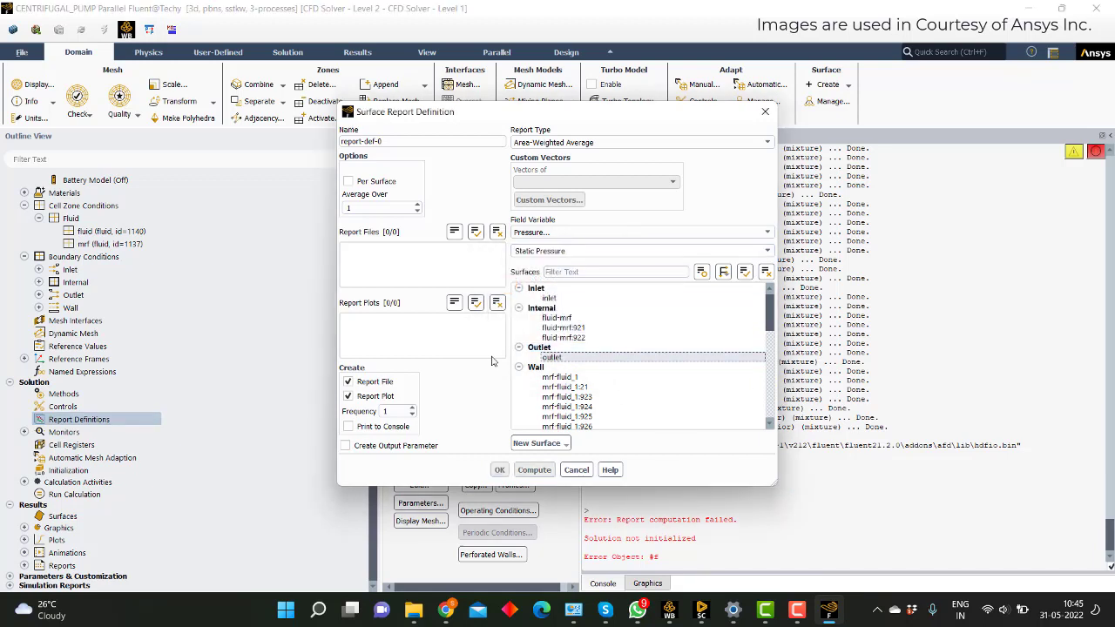
left_click(561, 358)
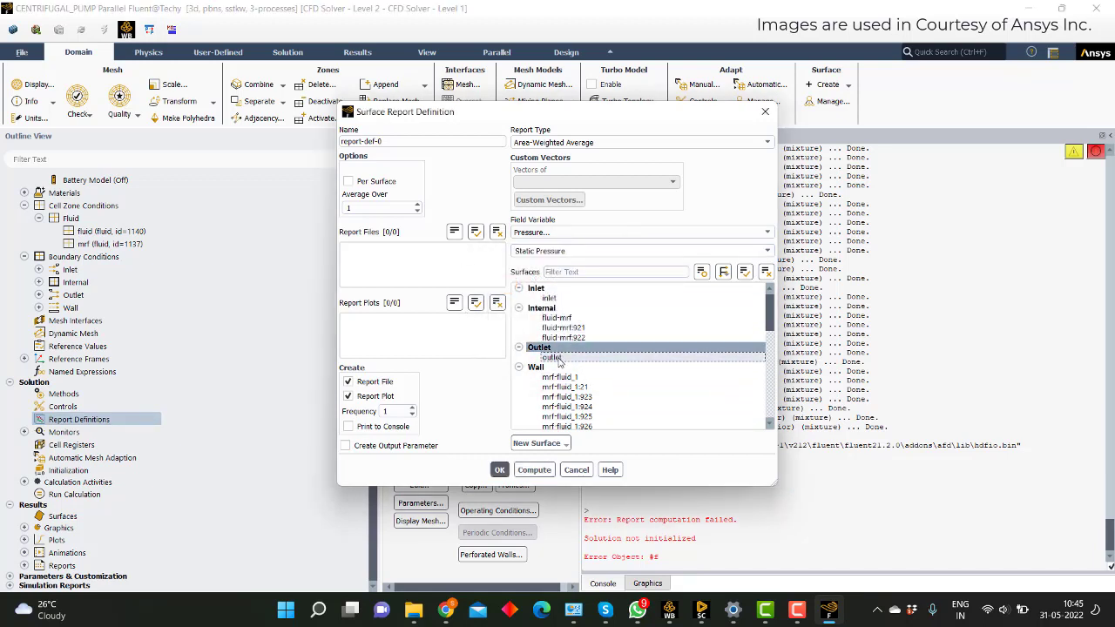
left_click(532, 470)
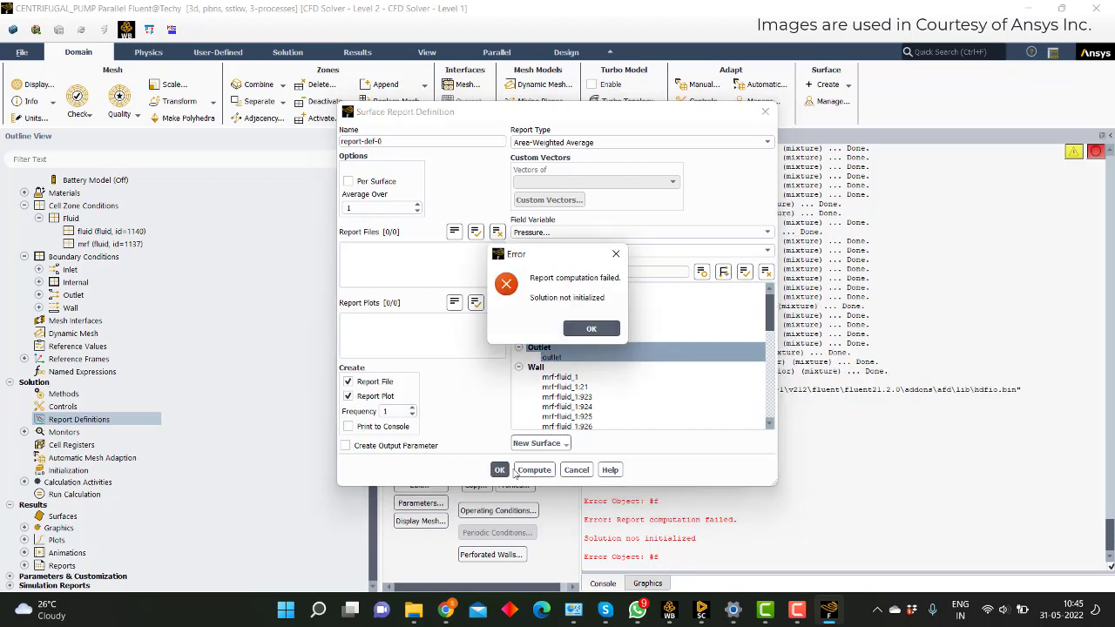
left_click(590, 332)
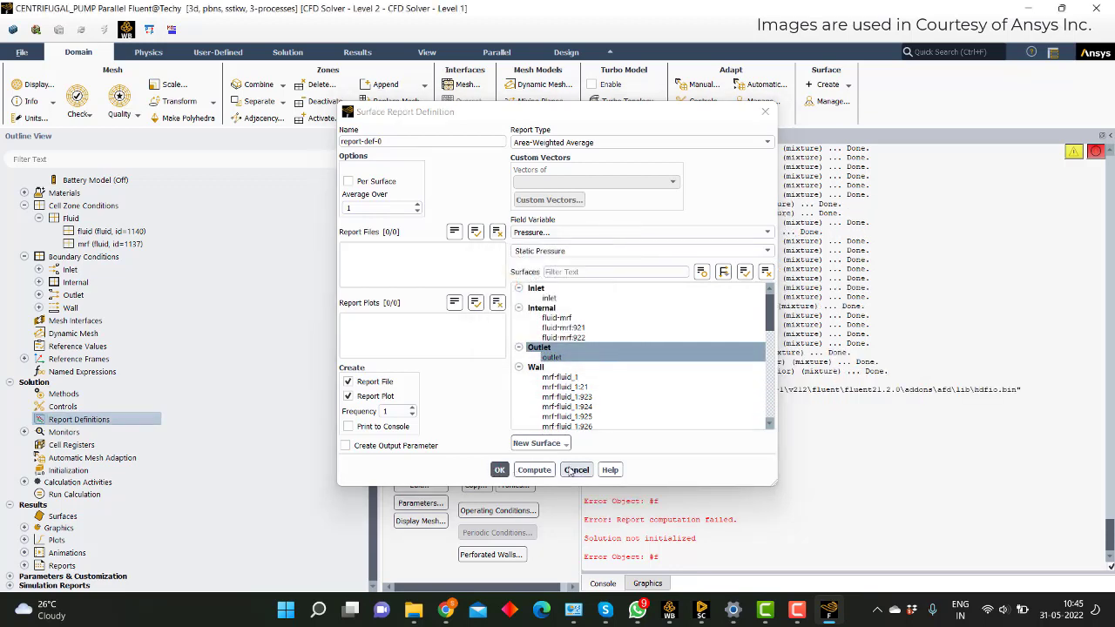
left_click(577, 469)
Step: Initialize the solution using standard initialization
left_click(540, 439)
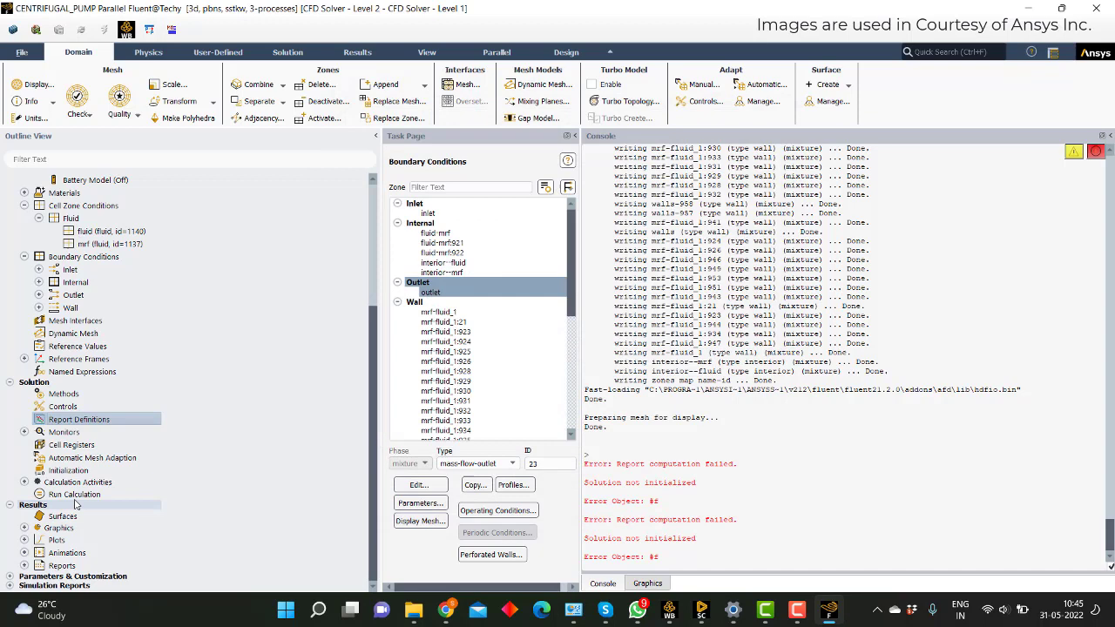
left_click(67, 470)
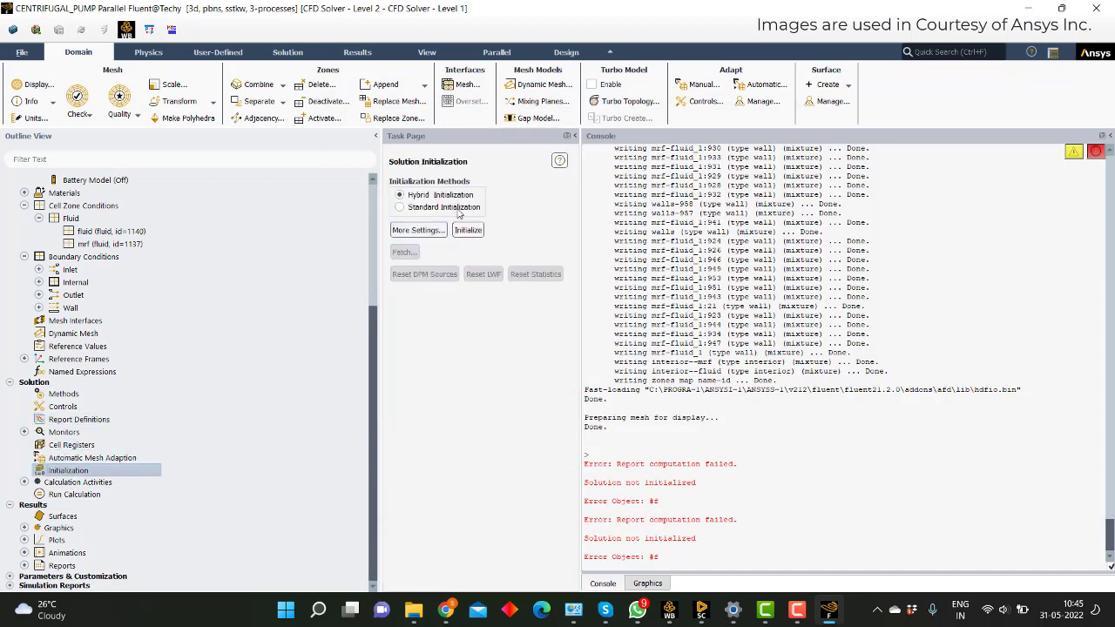
left_click(456, 208)
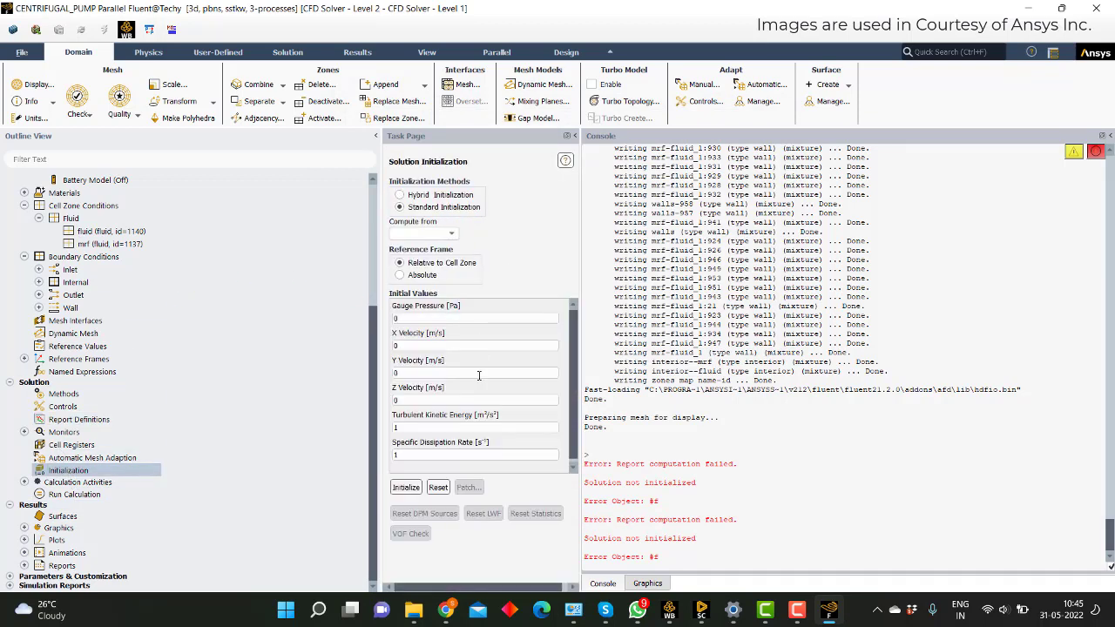
left_click(404, 487)
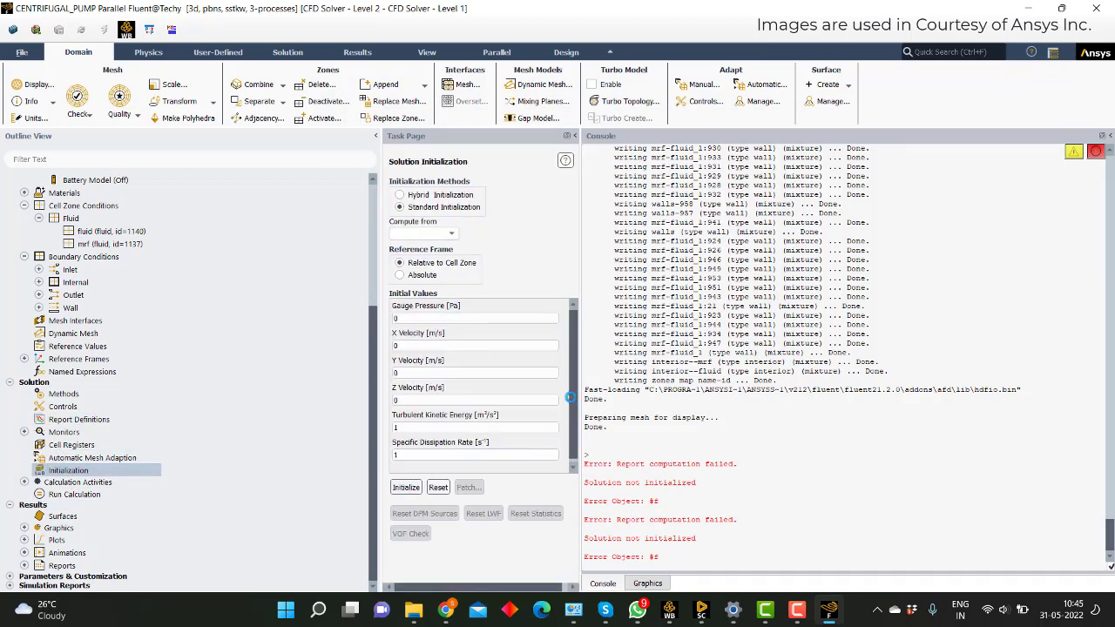
Step: Create report-def-0, an area-weighted average outlet static pressure report, computing 0 Pa
double_click(76, 419)
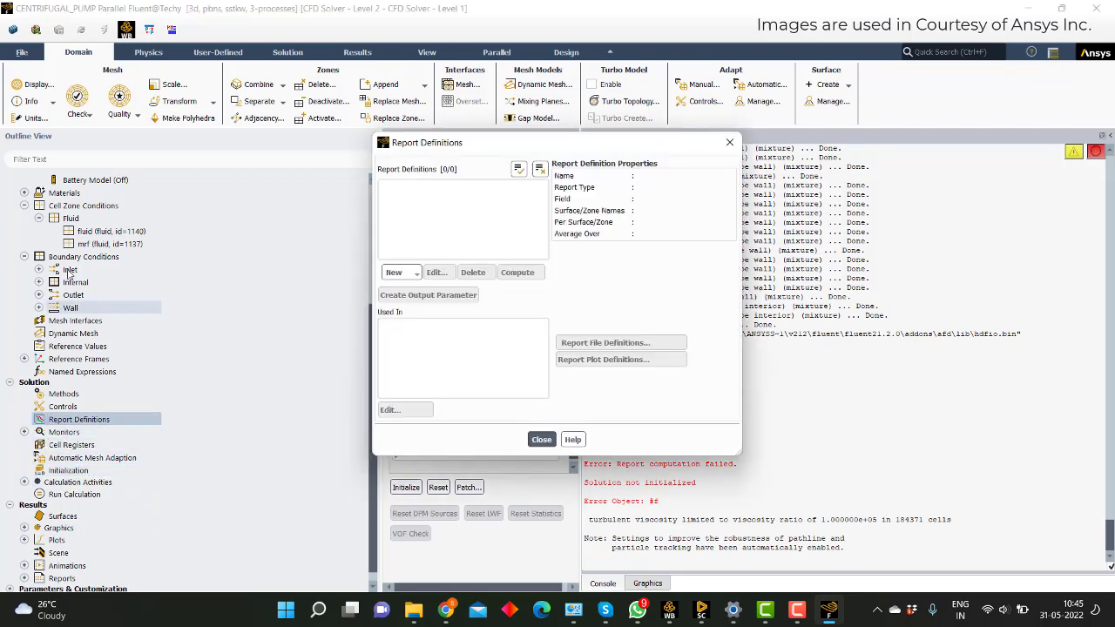
left_click(423, 275)
mouse_move(416, 306)
left_click(505, 317)
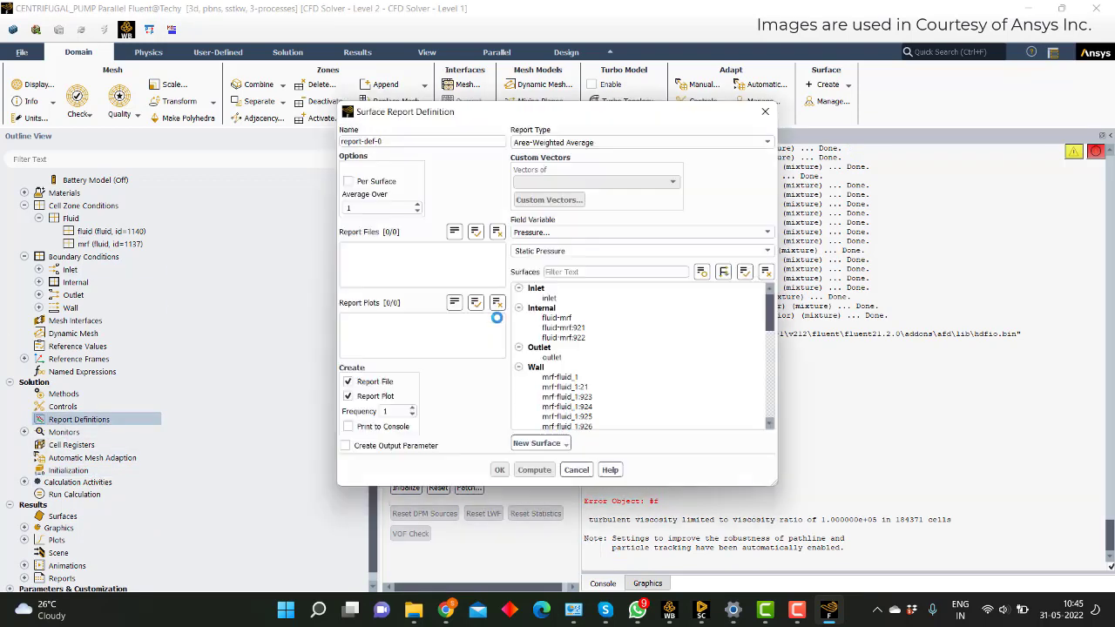
left_click(571, 358)
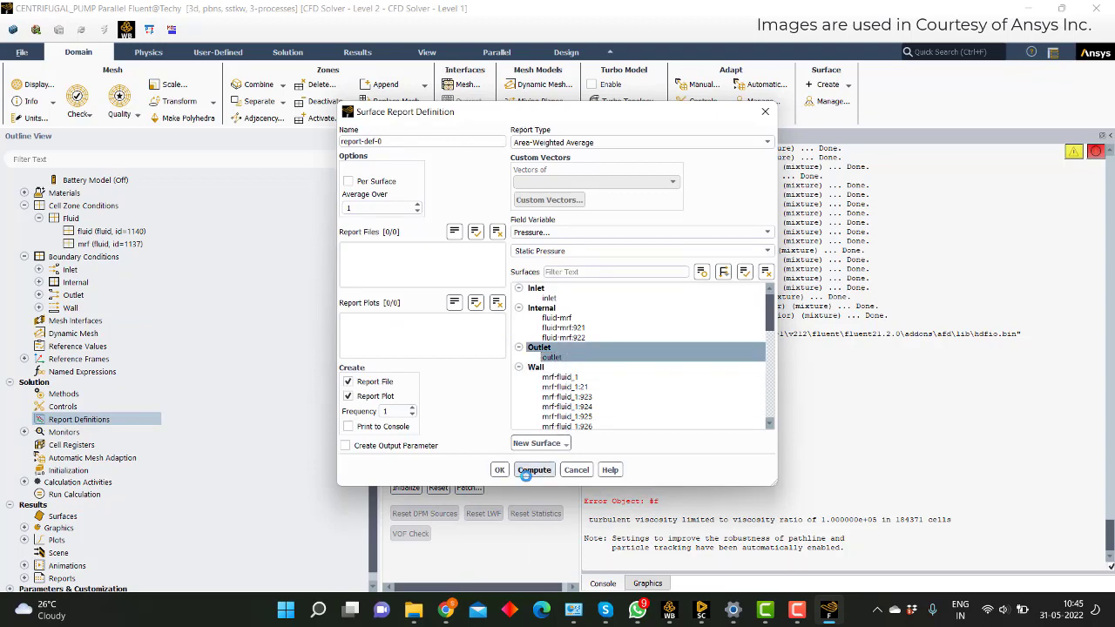
left_click(534, 470)
left_click(501, 470)
left_click(540, 439)
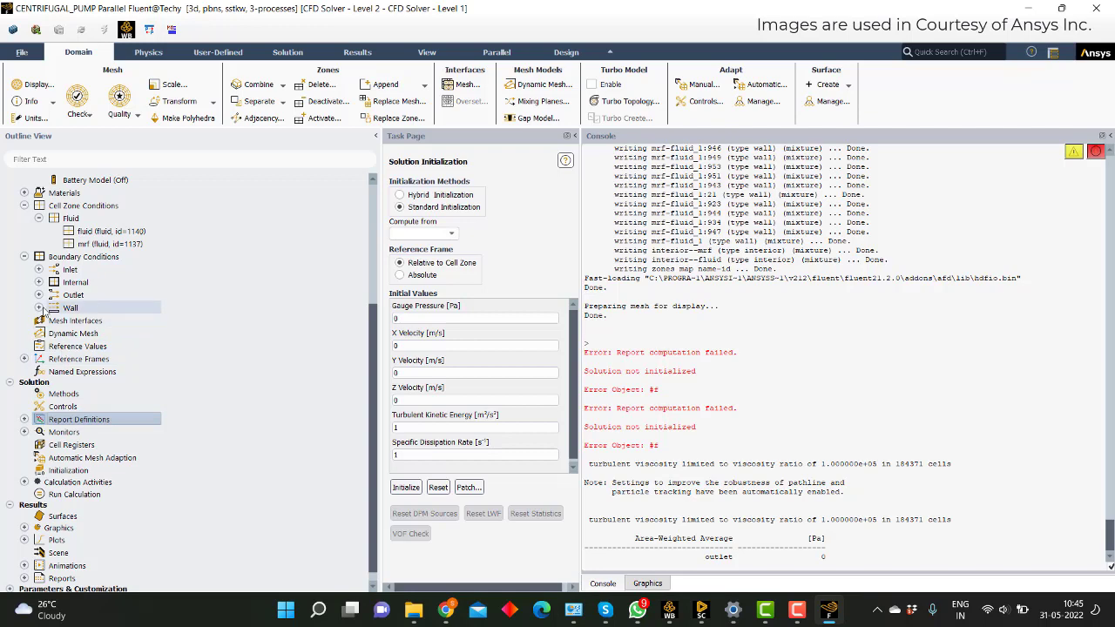
Step: Open the mrf (fluid, id=1137) zone settings showing 1000 rev/min rotation about Z
scroll(295, 376, "up", 4)
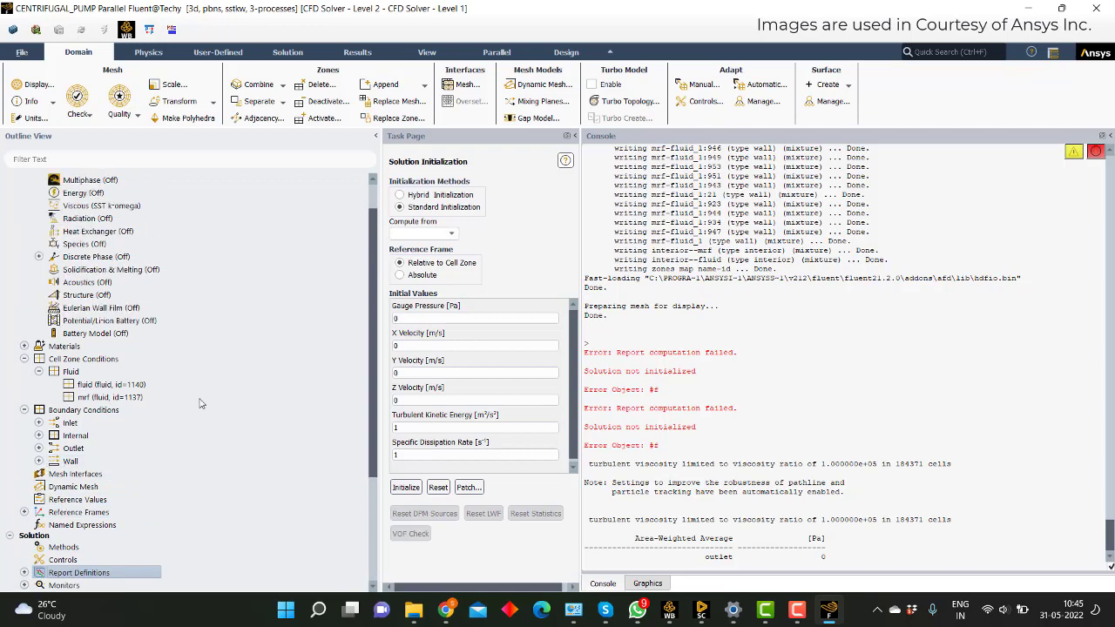
left_click(111, 398)
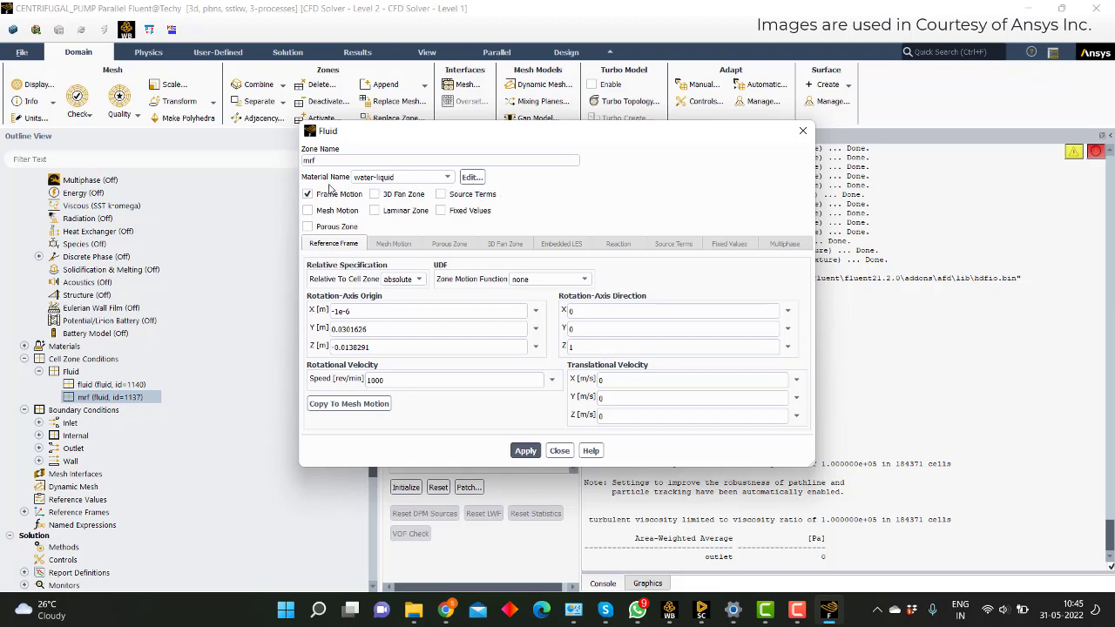
Step: Close the mrf zone settings and confirm the fluid zone has no frame motion
left_click(557, 452)
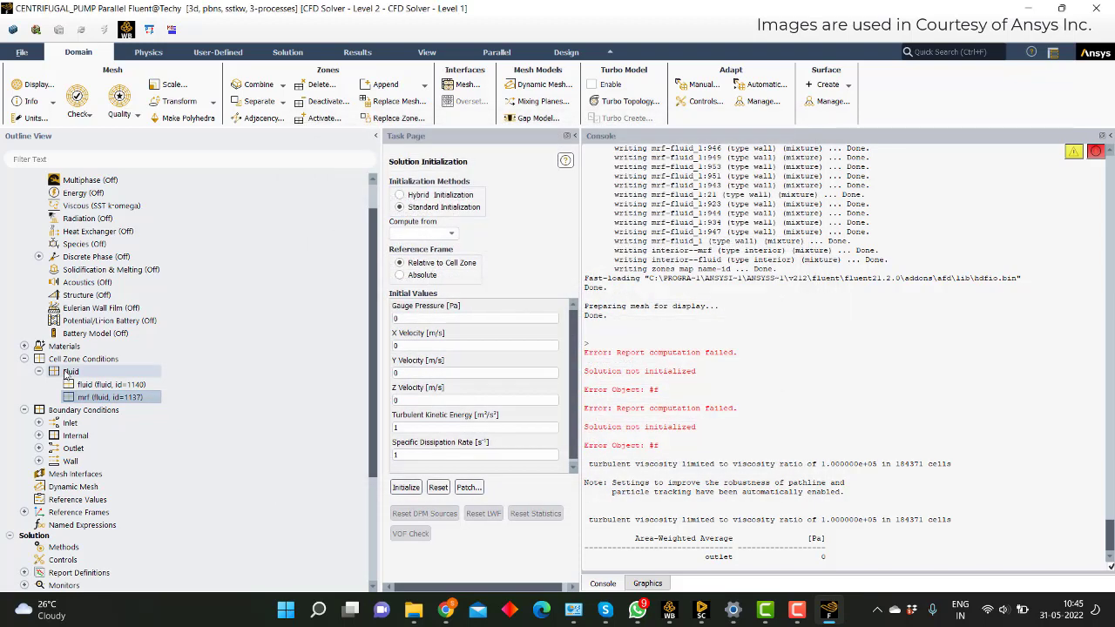
double_click(122, 385)
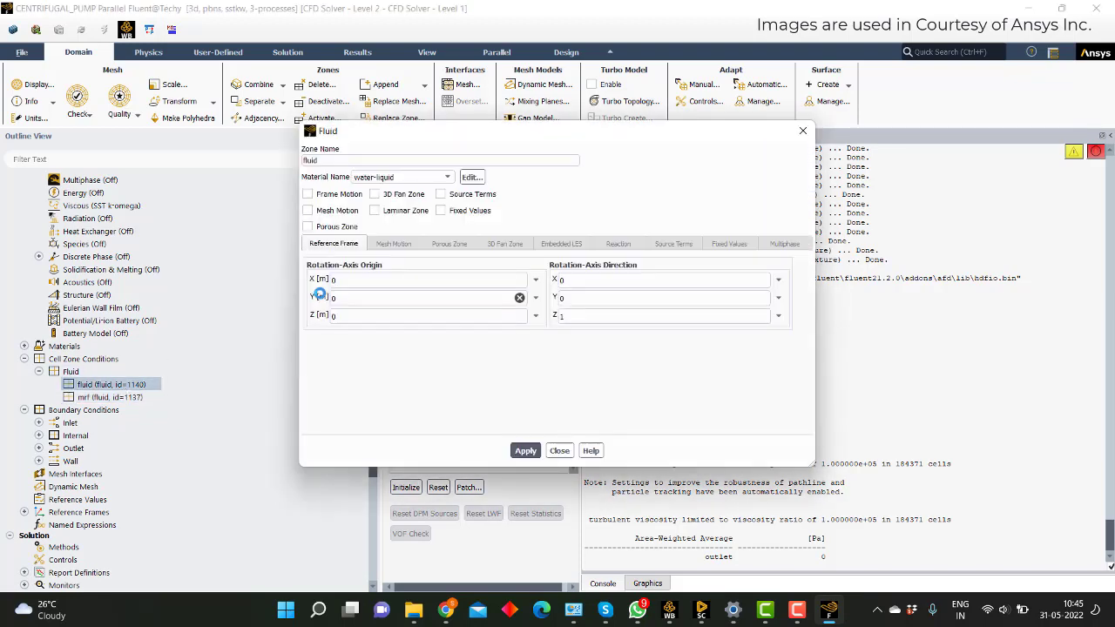
left_click(803, 131)
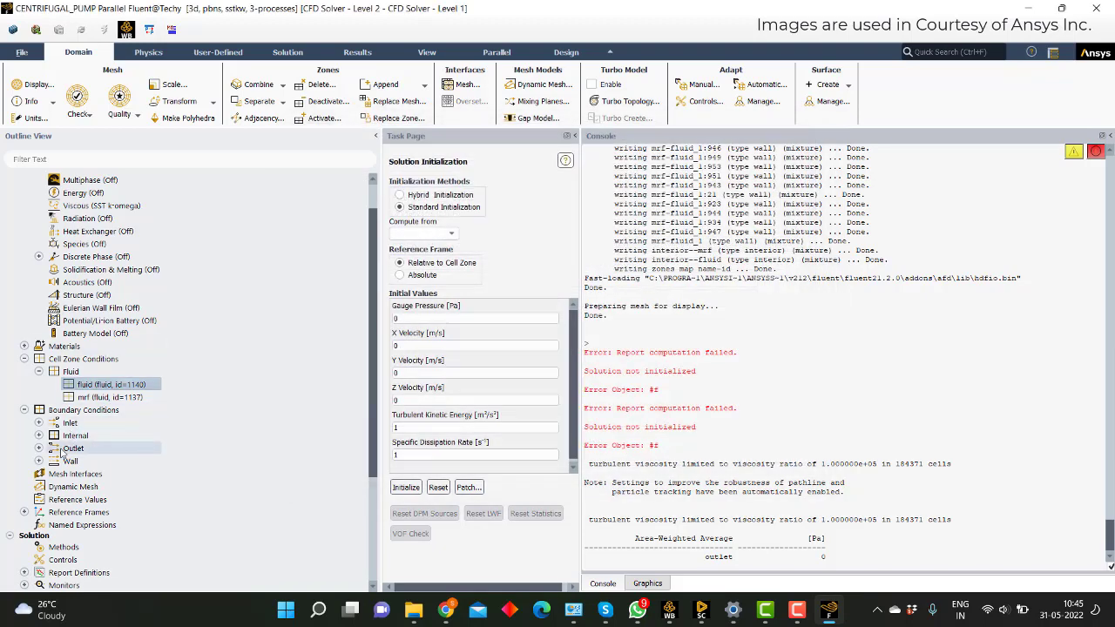
Step: Look through the Wall zone list, then collapse Boundary Conditions
left_click(38, 461)
scroll(146, 440, "down", 1)
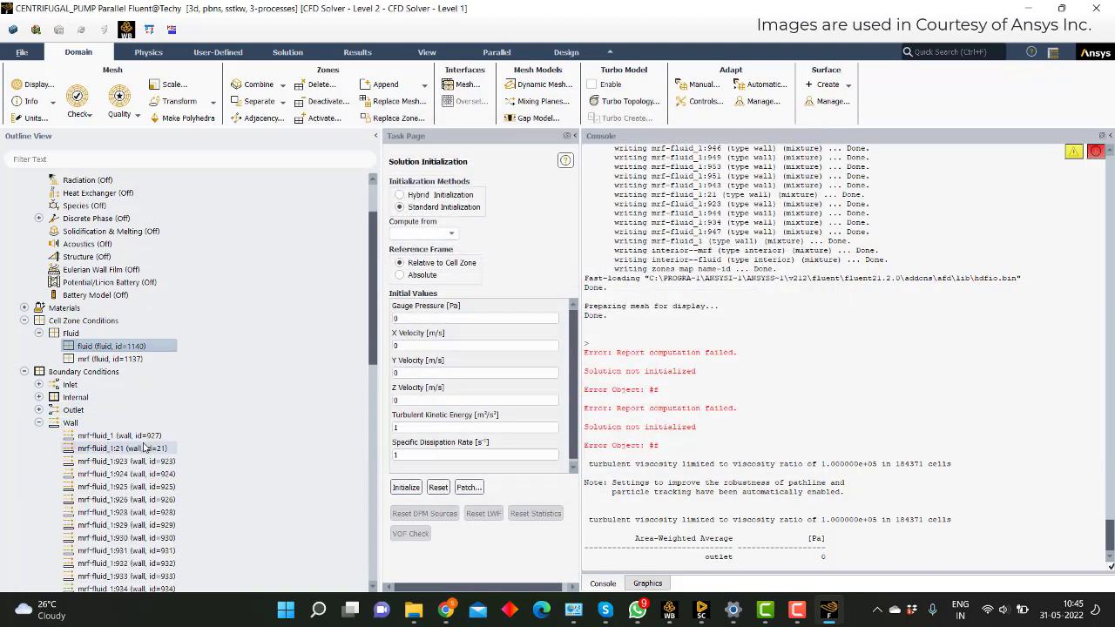
scroll(132, 438, "down", 11)
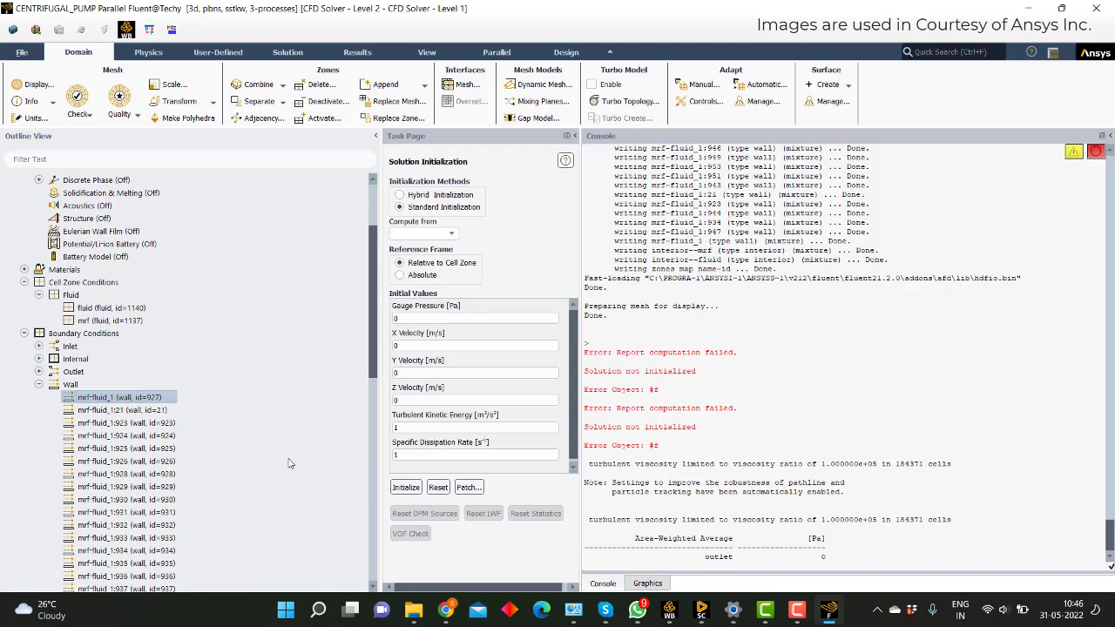
scroll(261, 391, "up", 12)
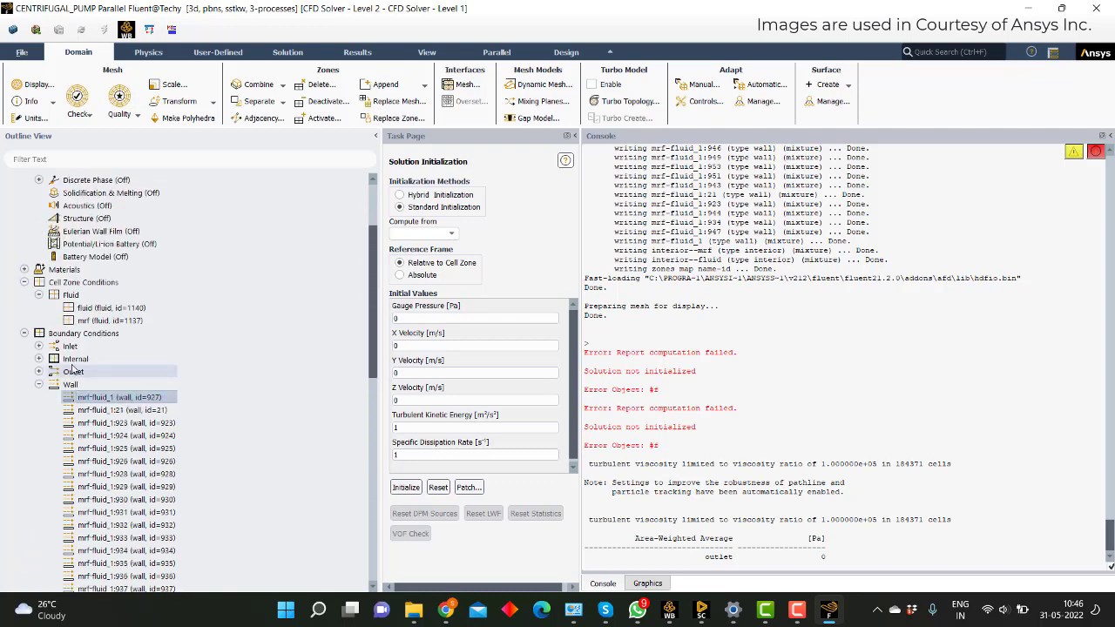
left_click(23, 334)
Step: Display the mesh of only the mrf-fluid wall surfaces
left_click(18, 335)
left_click(421, 520)
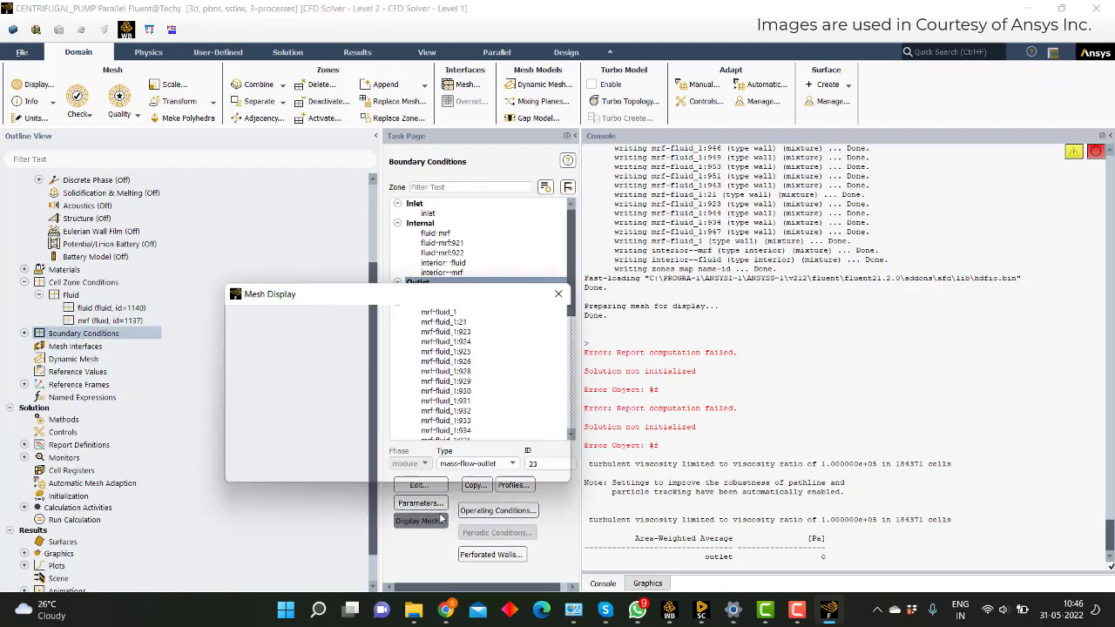
left_click(559, 317)
scroll(464, 370, "down", 3)
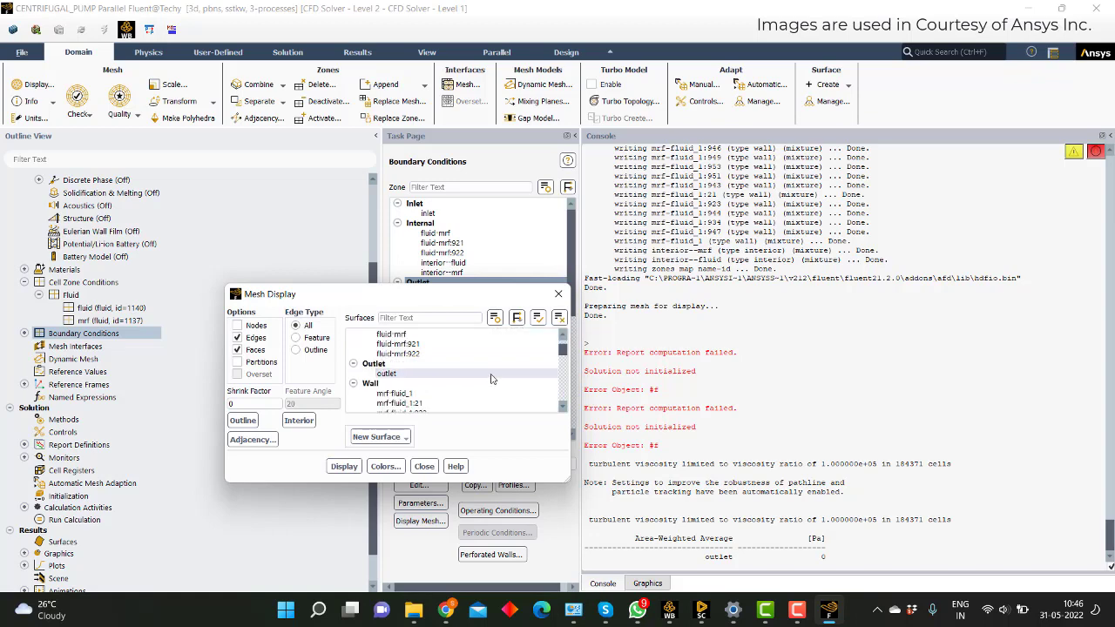
scroll(464, 370, "down", 10)
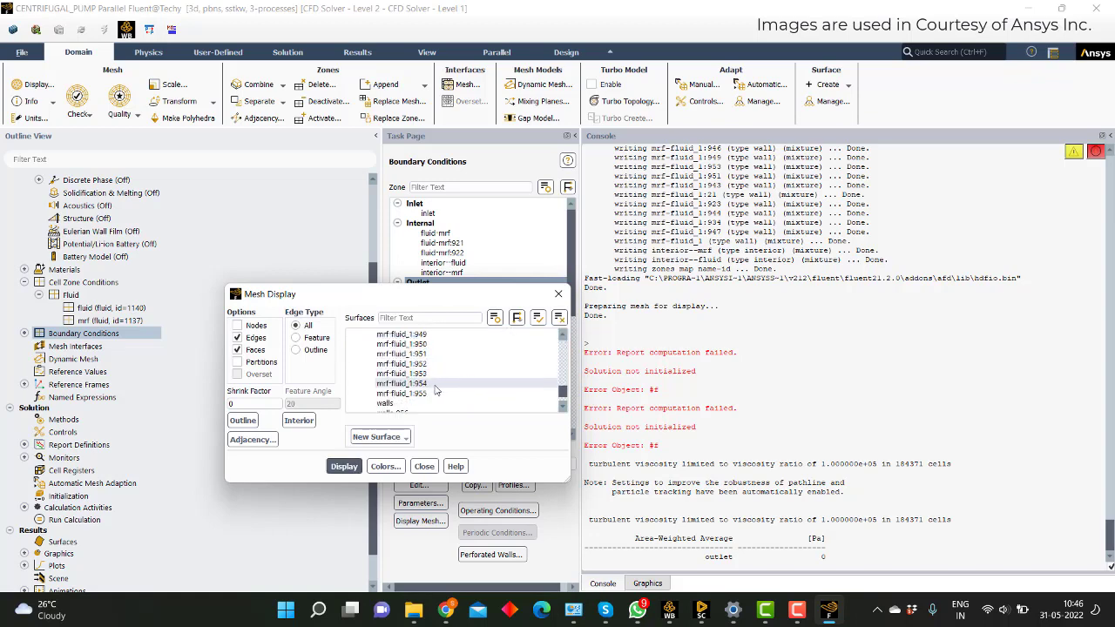
left_click(409, 393, "shift")
left_click(344, 466)
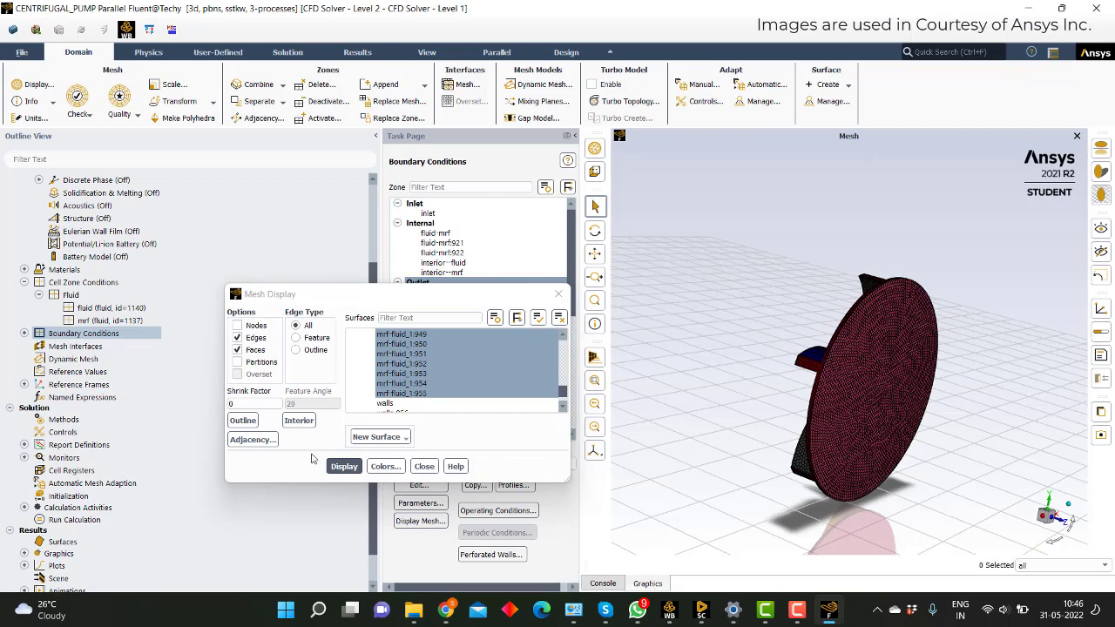
left_click(424, 466)
Step: Select the mrf-fluid wall zones through mrf-fluid_1:955 for joint editing
left_click(25, 334)
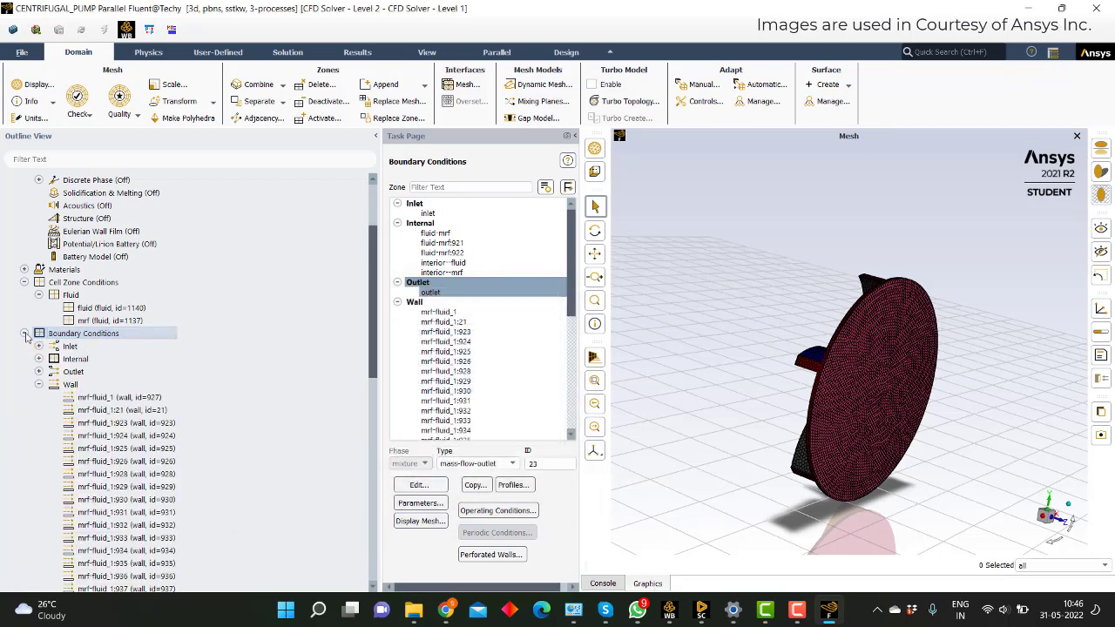
left_click(118, 398)
scroll(240, 417, "down", 5)
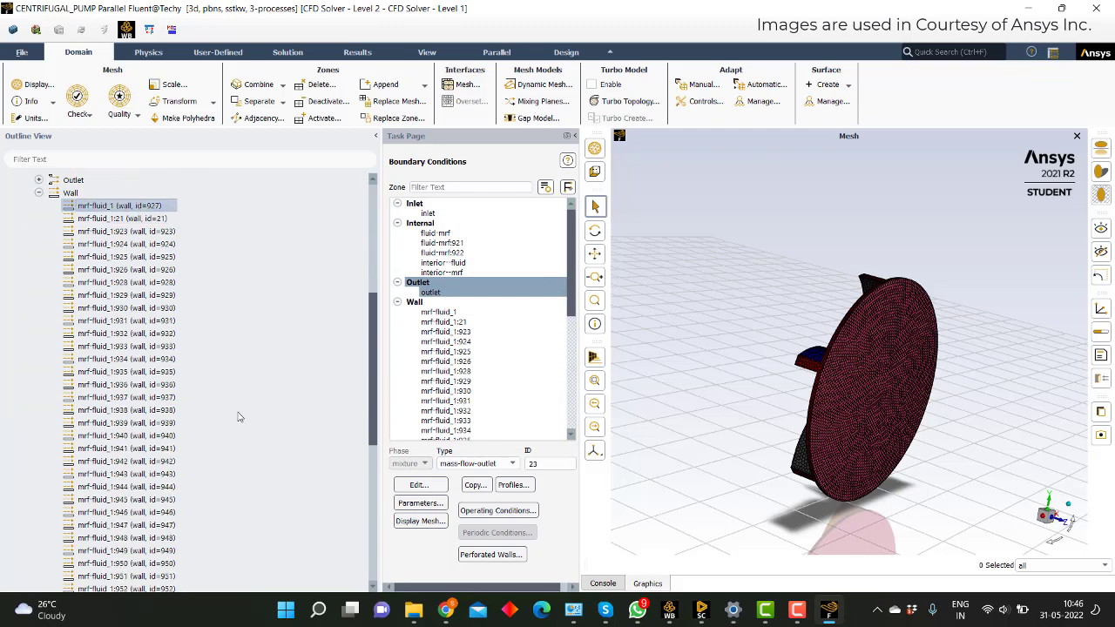
scroll(239, 417, "down", 5)
left_click(128, 435, "shift")
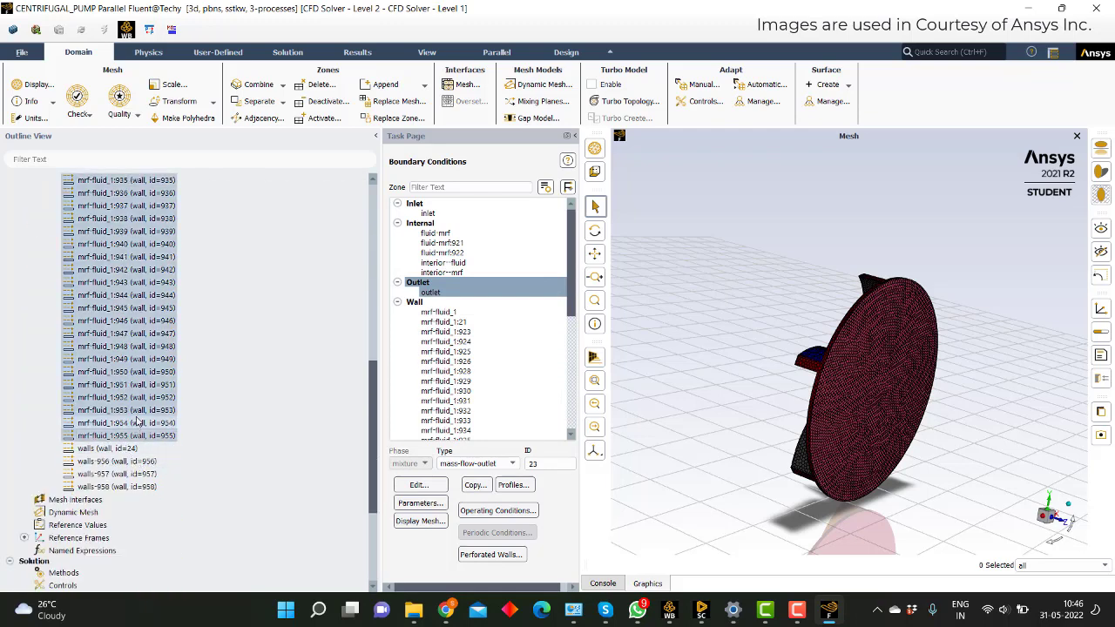
right_click(137, 406)
Step: Multi-edit the selected impeller walls as rotational moving walls
left_click(166, 411)
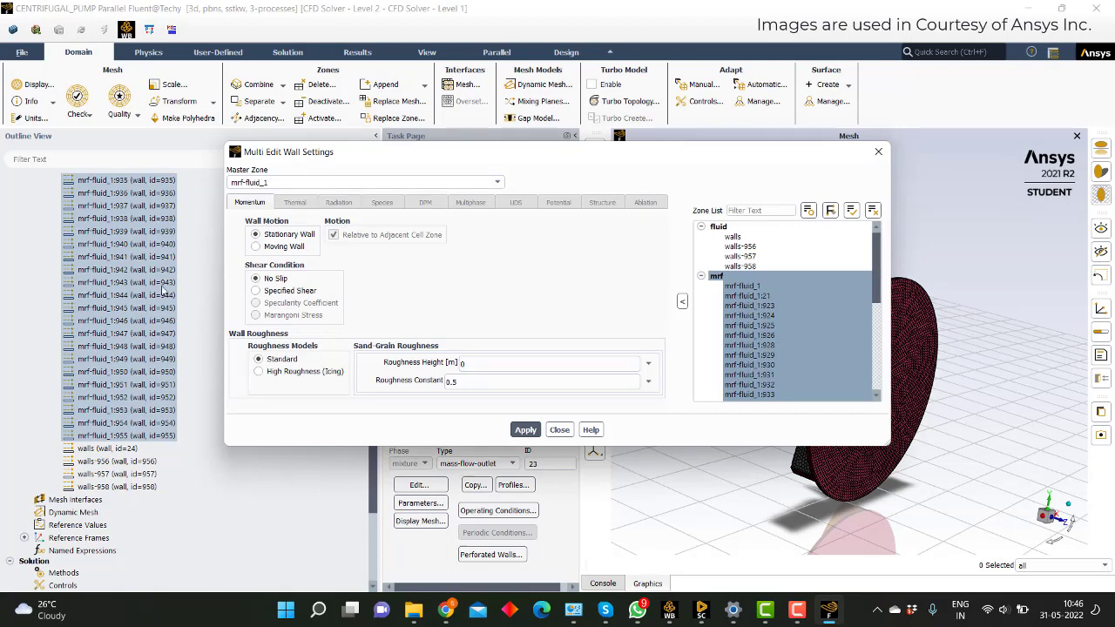
left_click(256, 246)
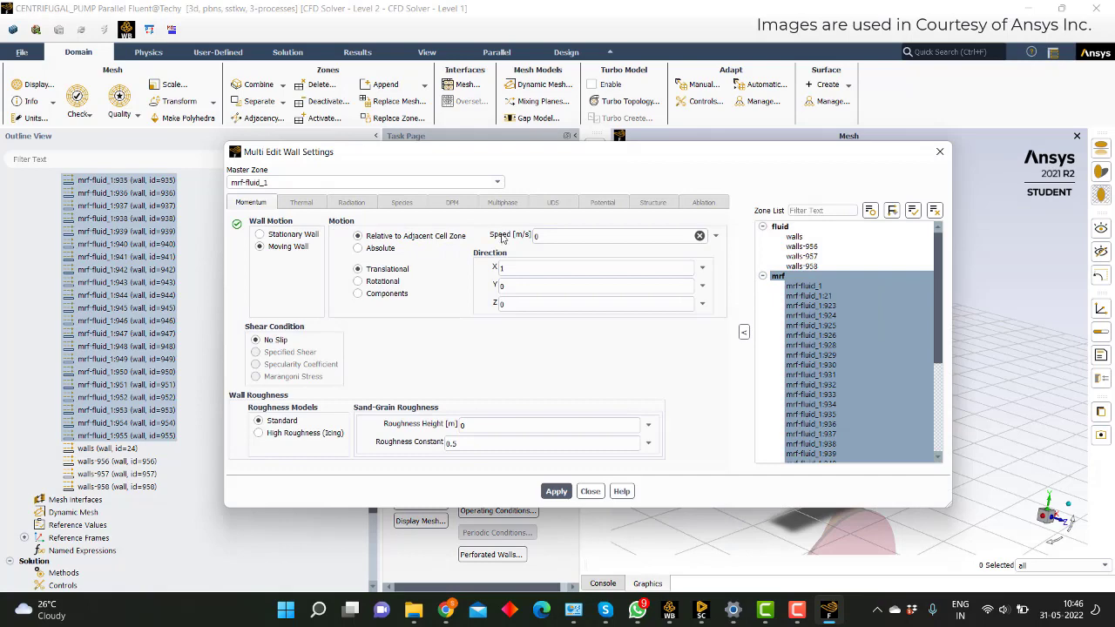
left_click(357, 281)
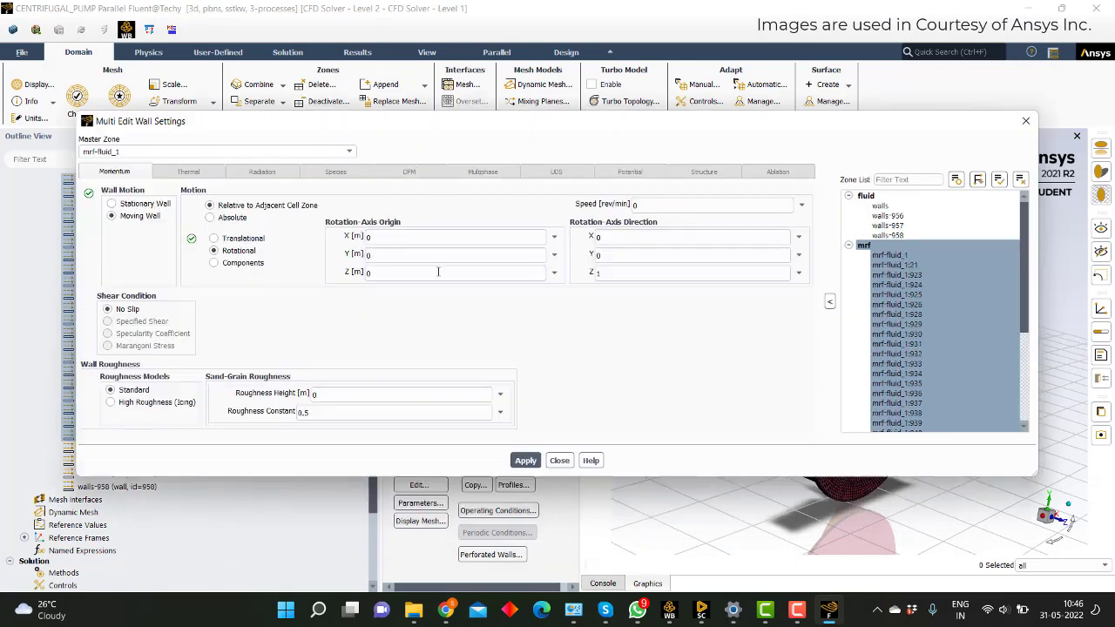
Step: Set the rotation-axis origin to (-1e-6, 0.0301626, -0.0138291) and apply
left_click(422, 236)
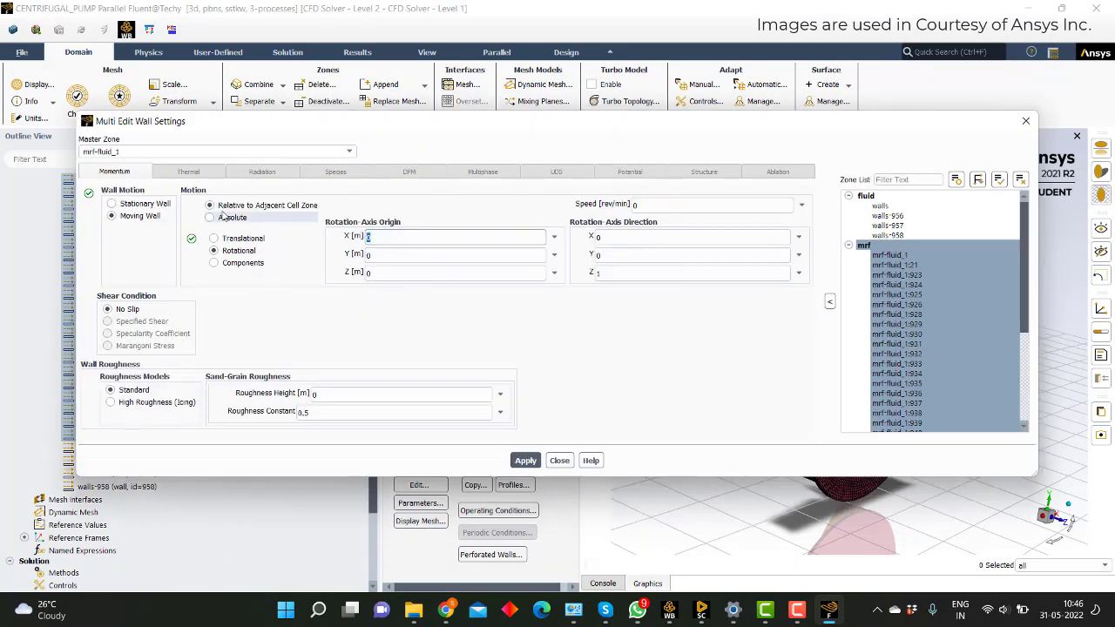
type("0.000001")
key("Home")
type("-")
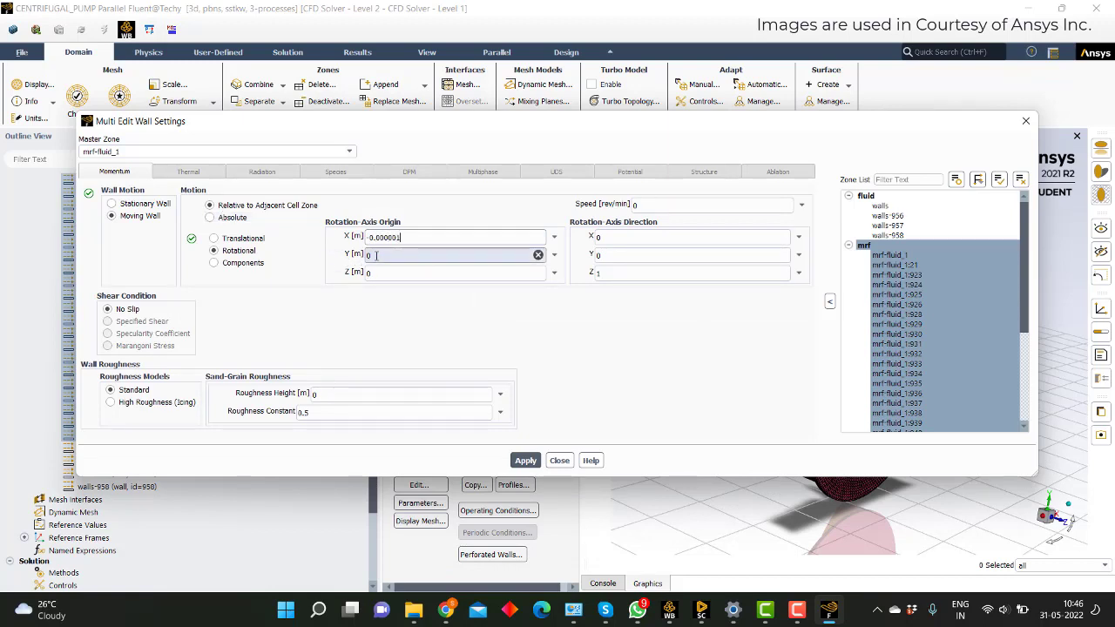
left_click(383, 256)
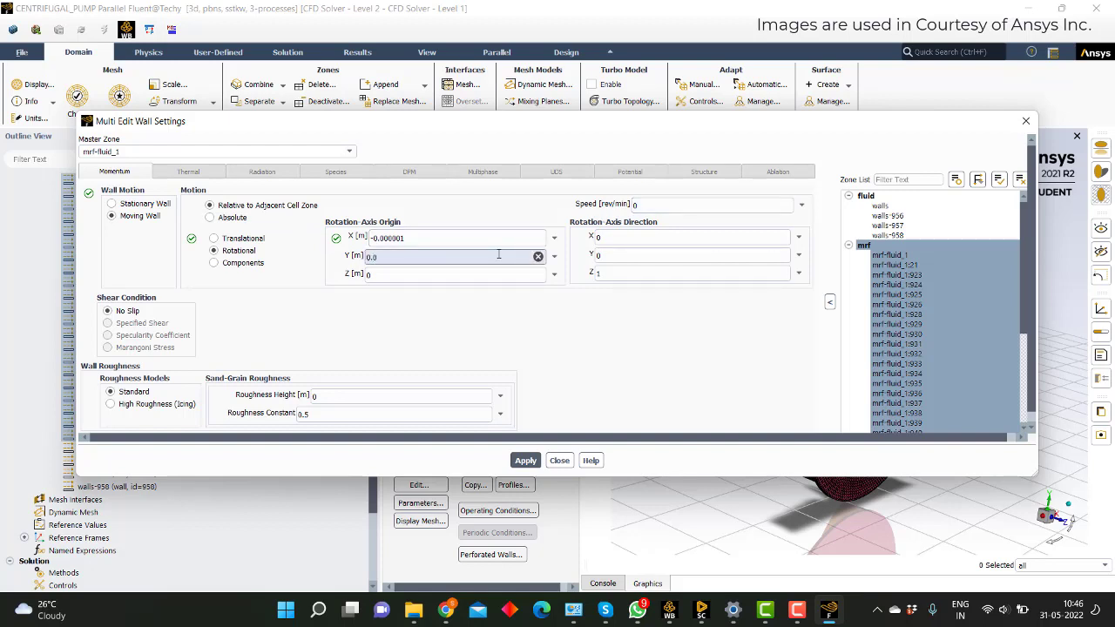
type("01626")
key("Tab")
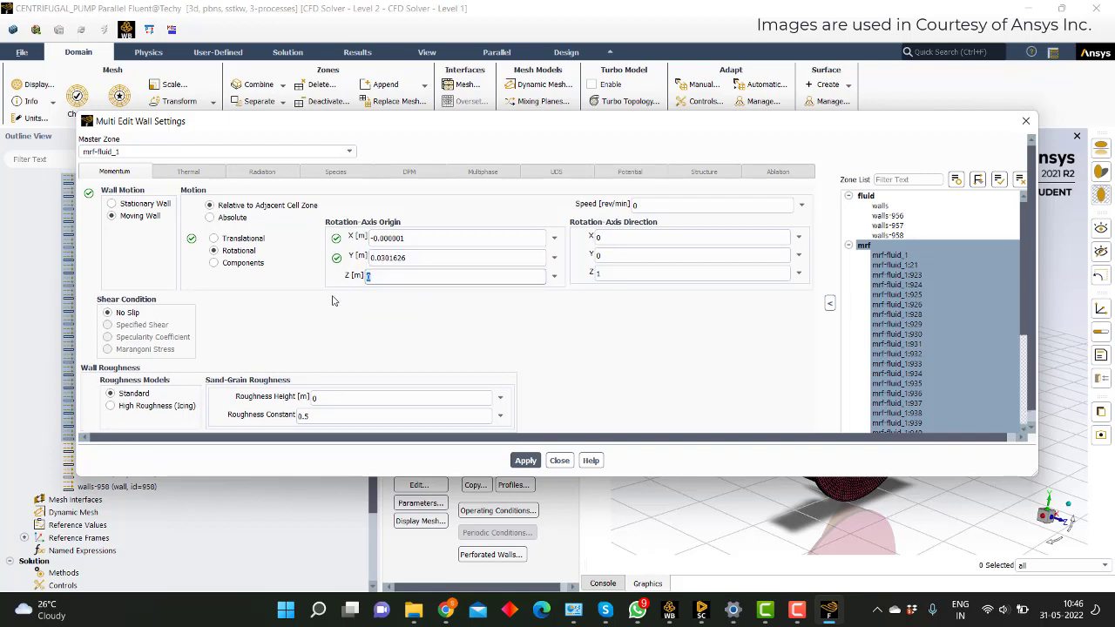
type("-0.0138291")
left_click(525, 460)
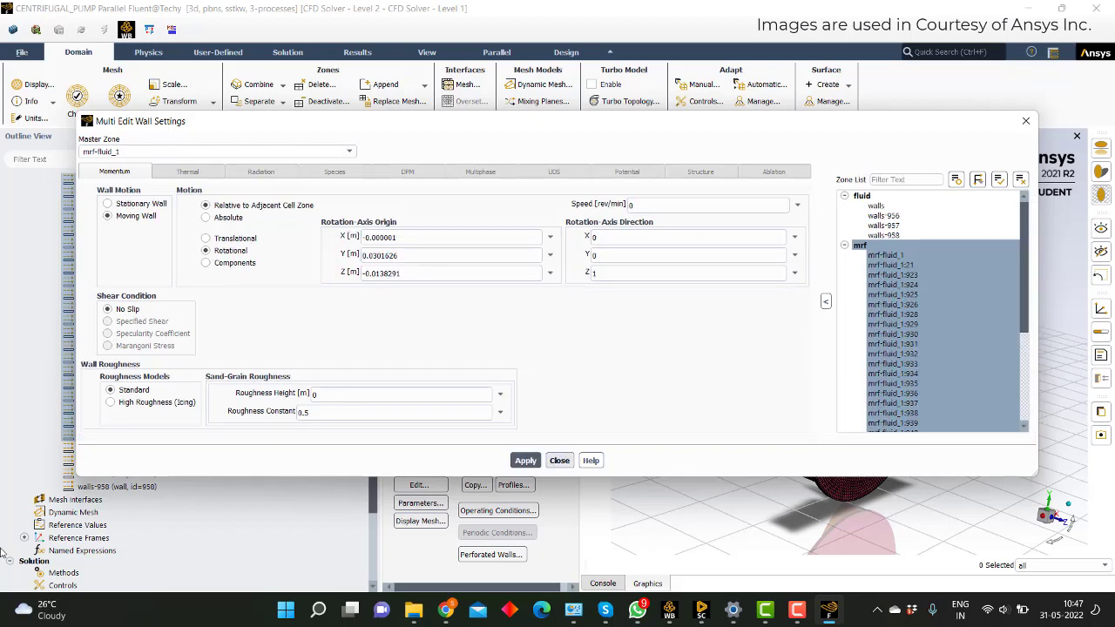
Step: Set the turbulent kinetic energy relaxation factor to 0.5 and run 500 iterations
left_click(557, 460)
scroll(71, 505, "down", 5)
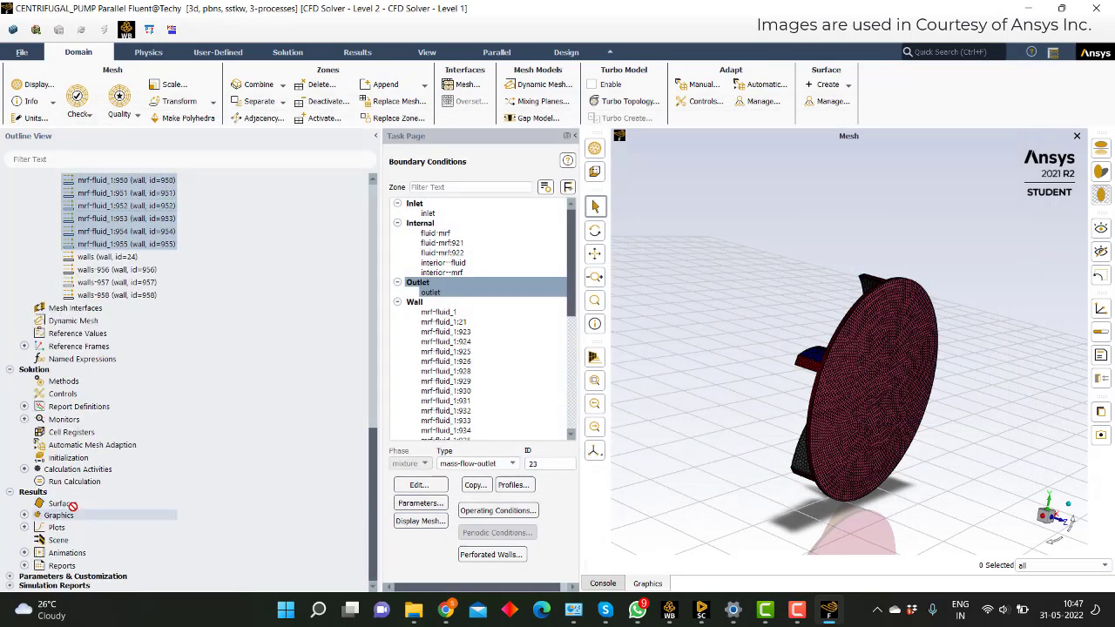
left_click(74, 482)
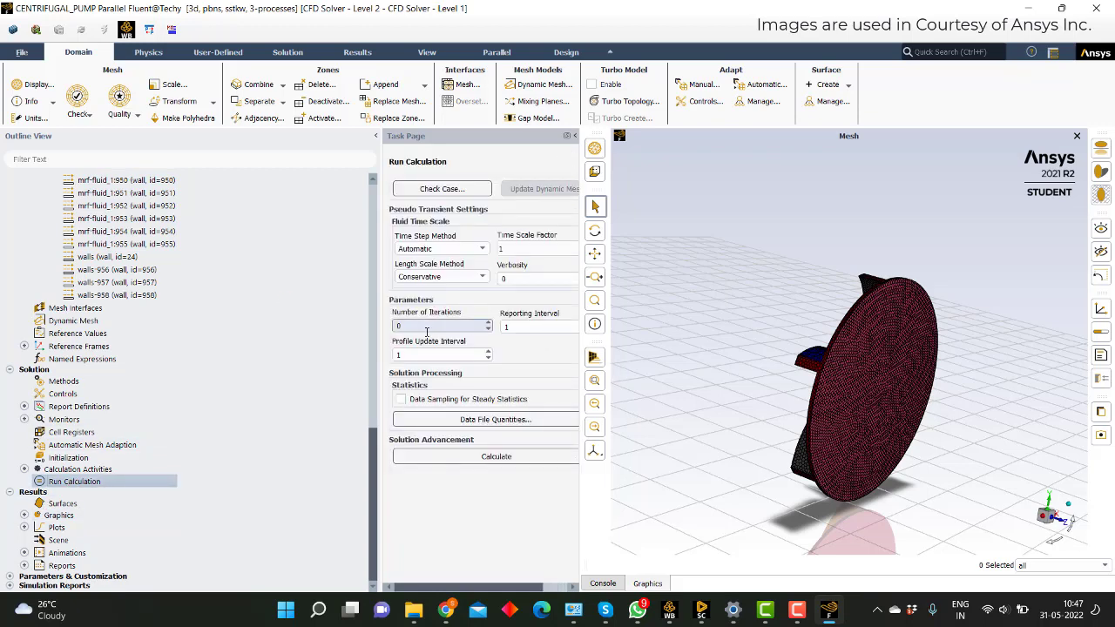
double_click(426, 327)
left_click(75, 398)
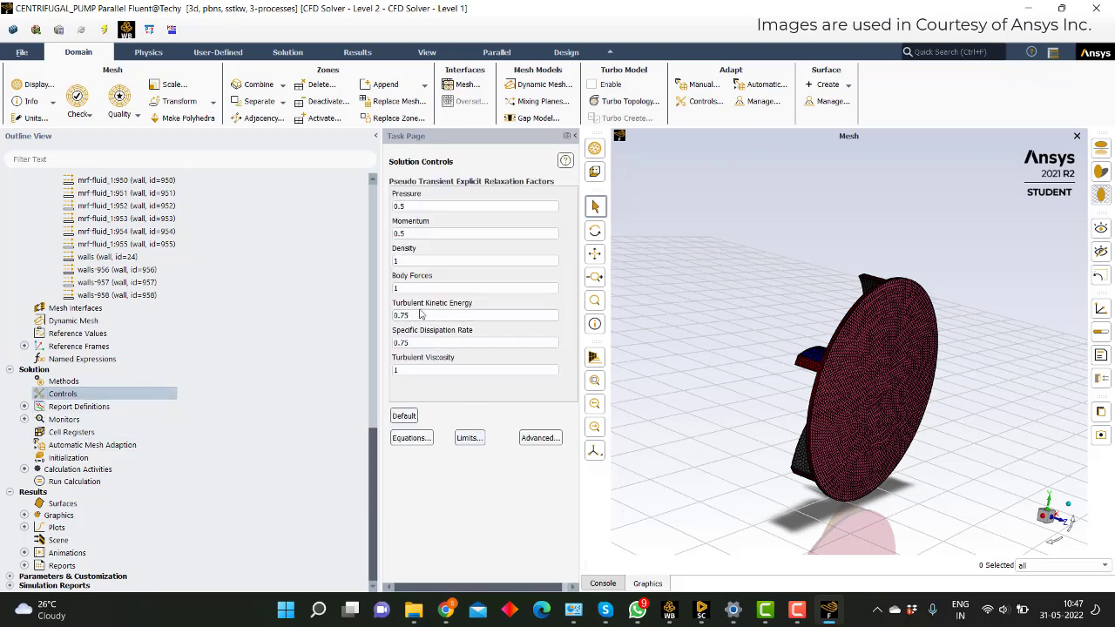
left_click(426, 314)
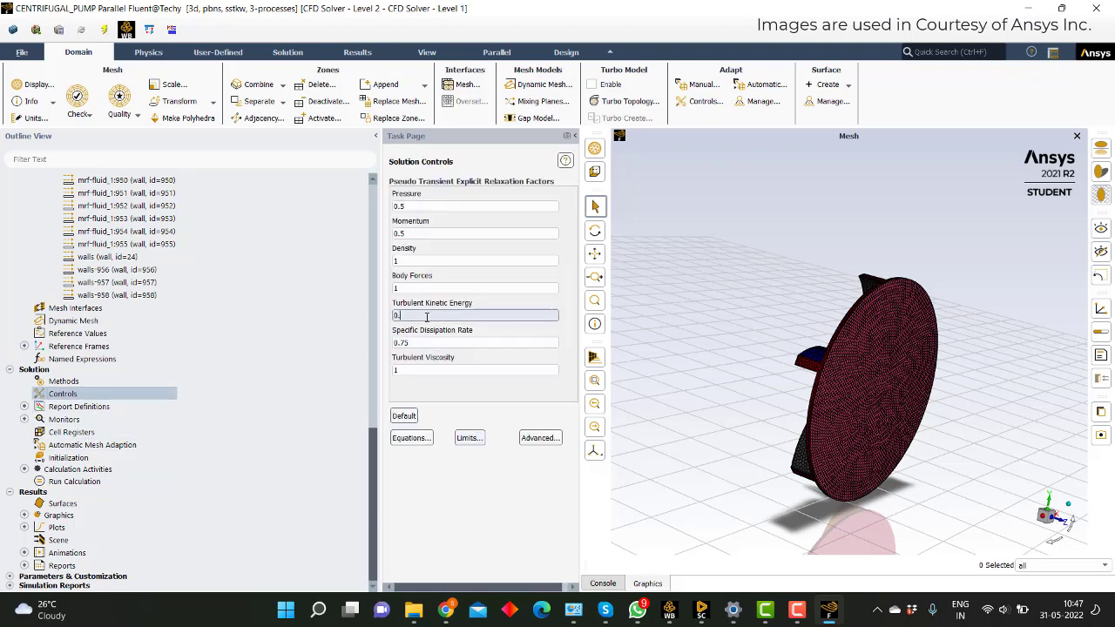
type("5")
left_click(433, 344)
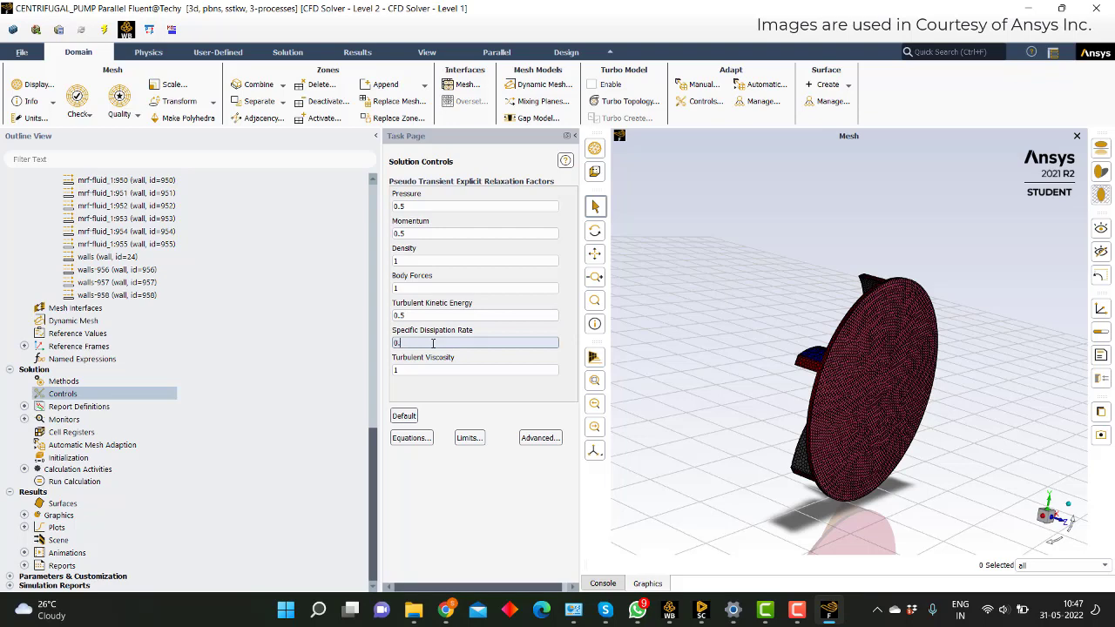
left_click(90, 482)
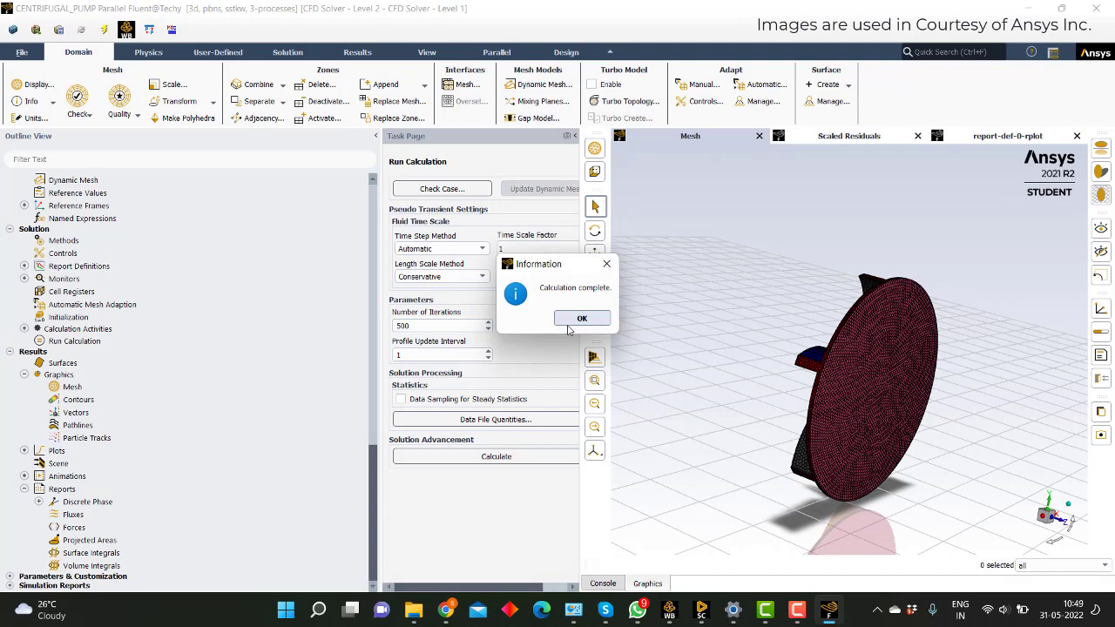
Step: View the report-def-0 plot and compute outlet area-weighted static pressure (3185.429 Pa)
left_click(571, 320)
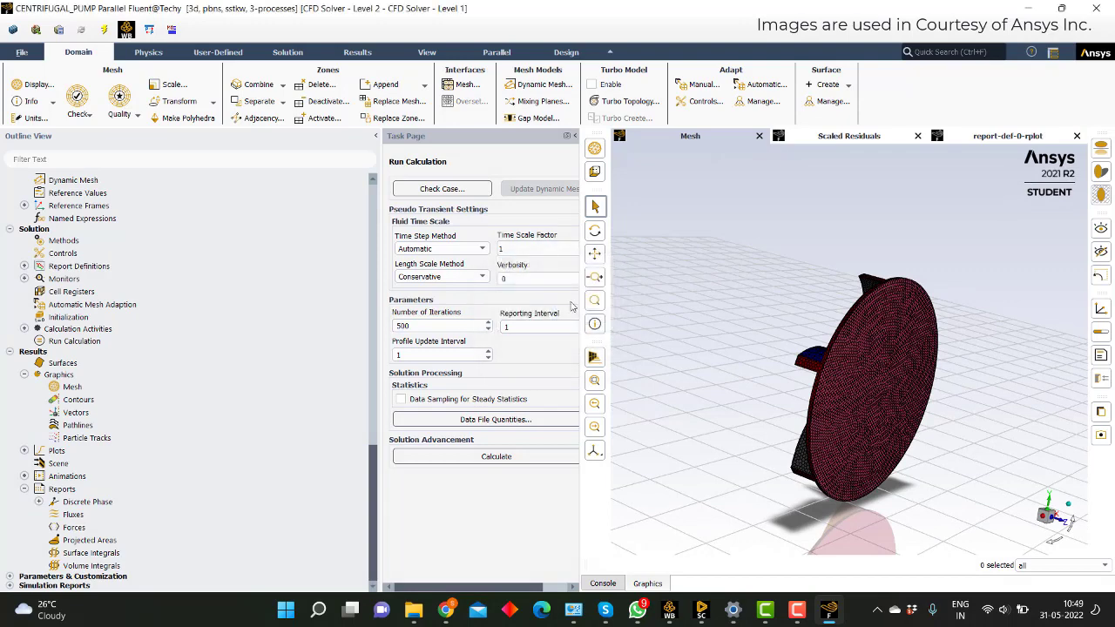
left_click(985, 137)
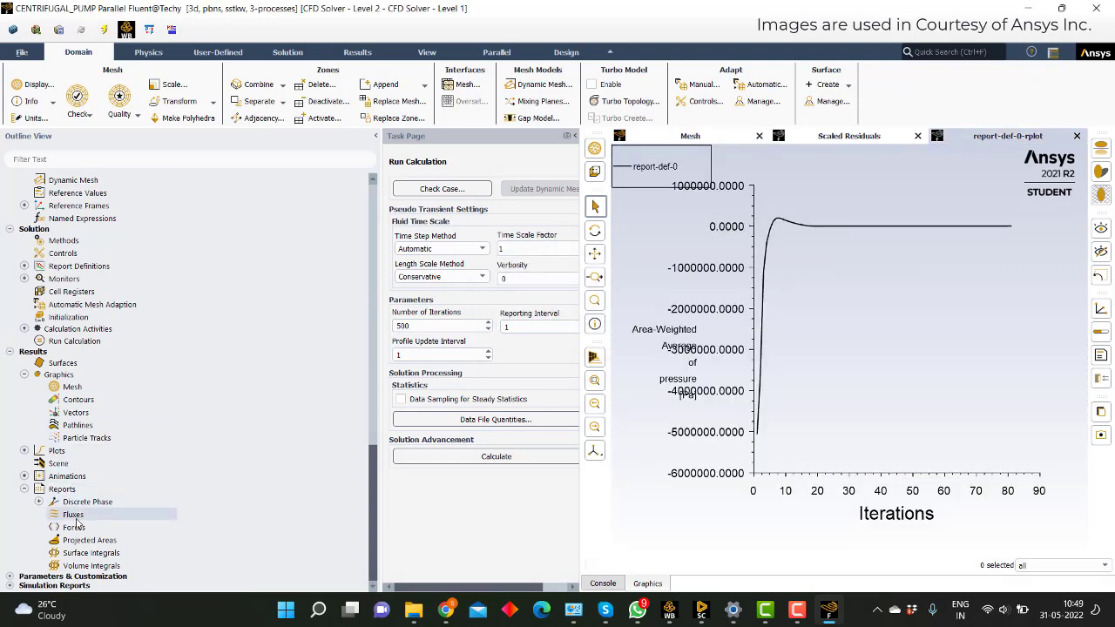
double_click(90, 552)
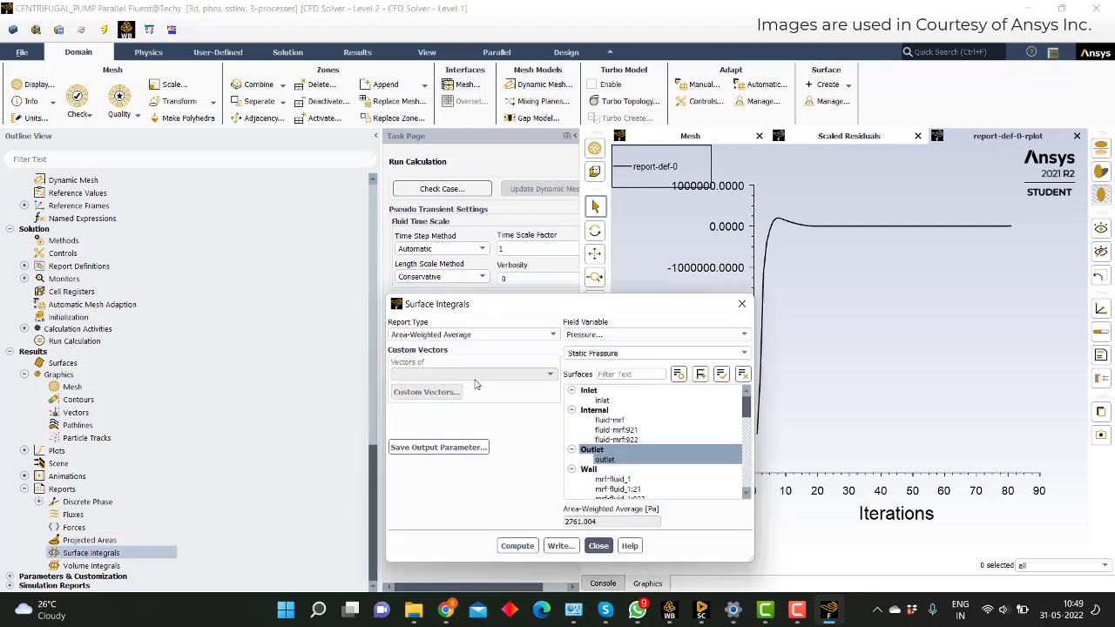
left_click(517, 545)
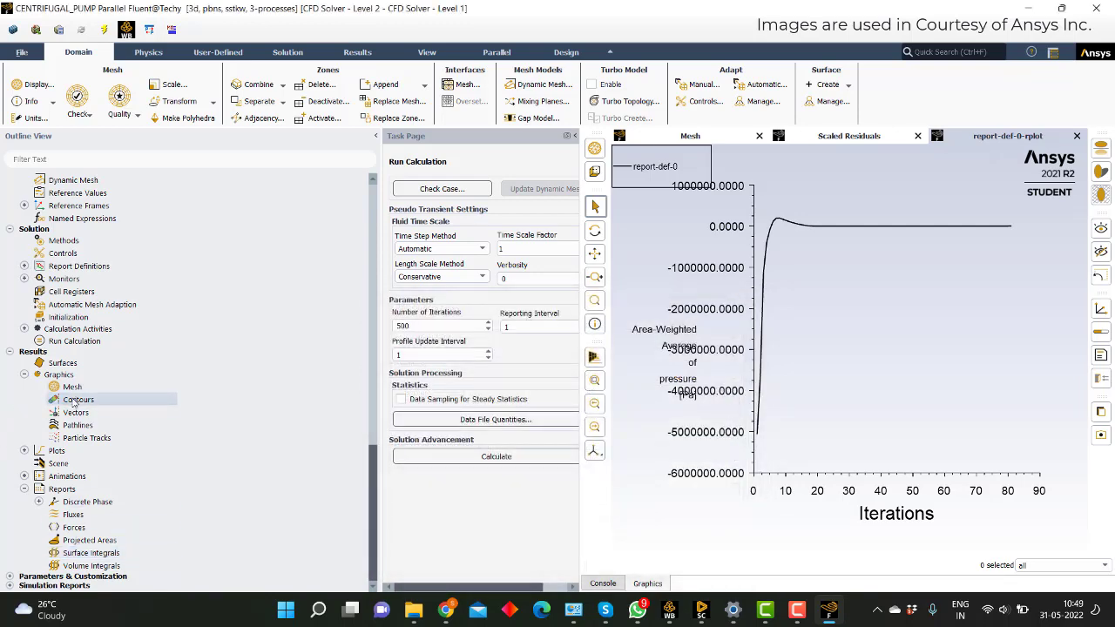
Step: Create a new XY plane surface, plane-43, from the Contours dialog
double_click(77, 399)
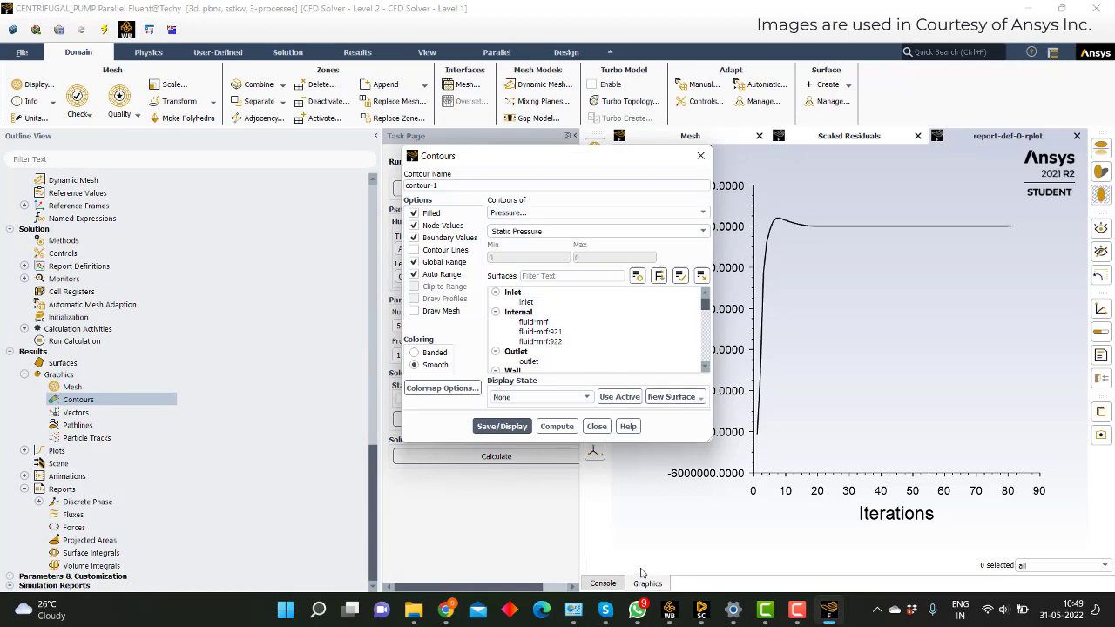
left_click(673, 397)
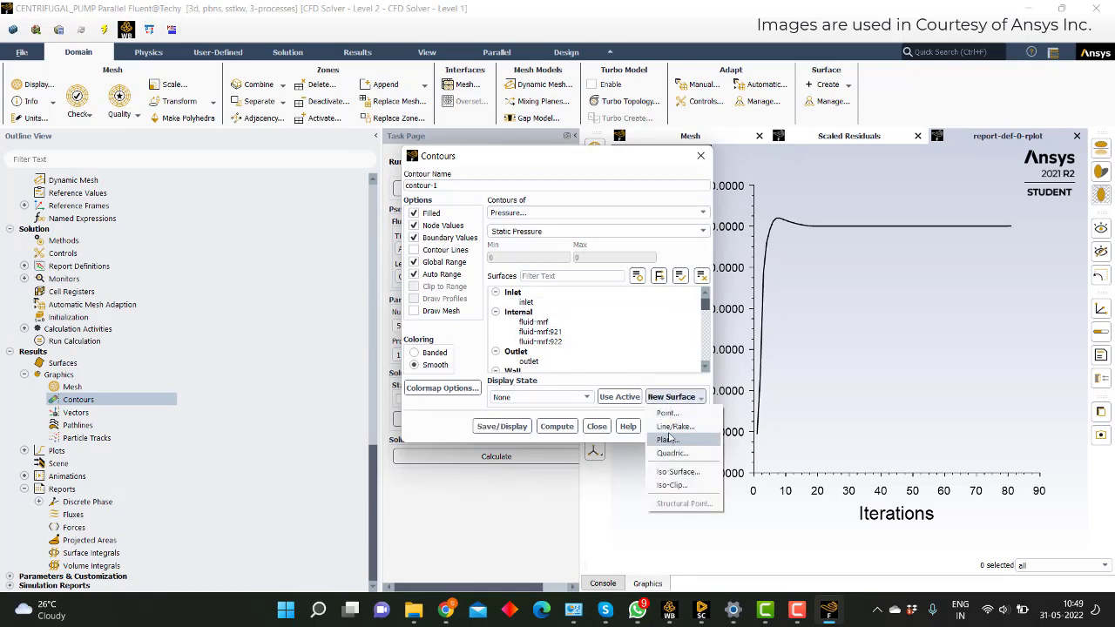
left_click(671, 440)
left_click(459, 362)
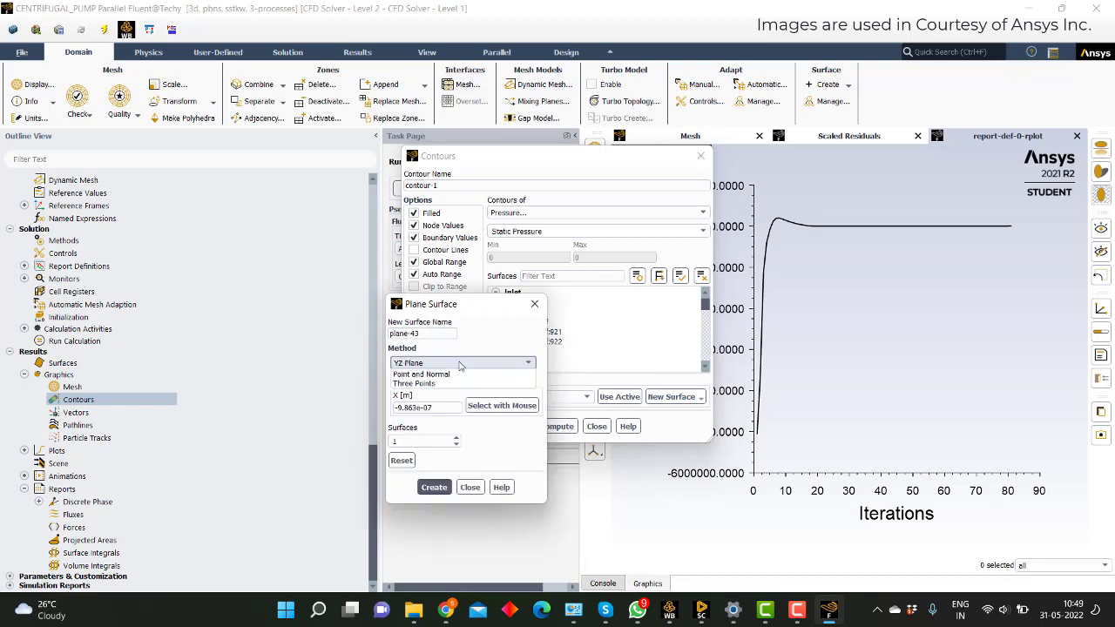
left_click(411, 393)
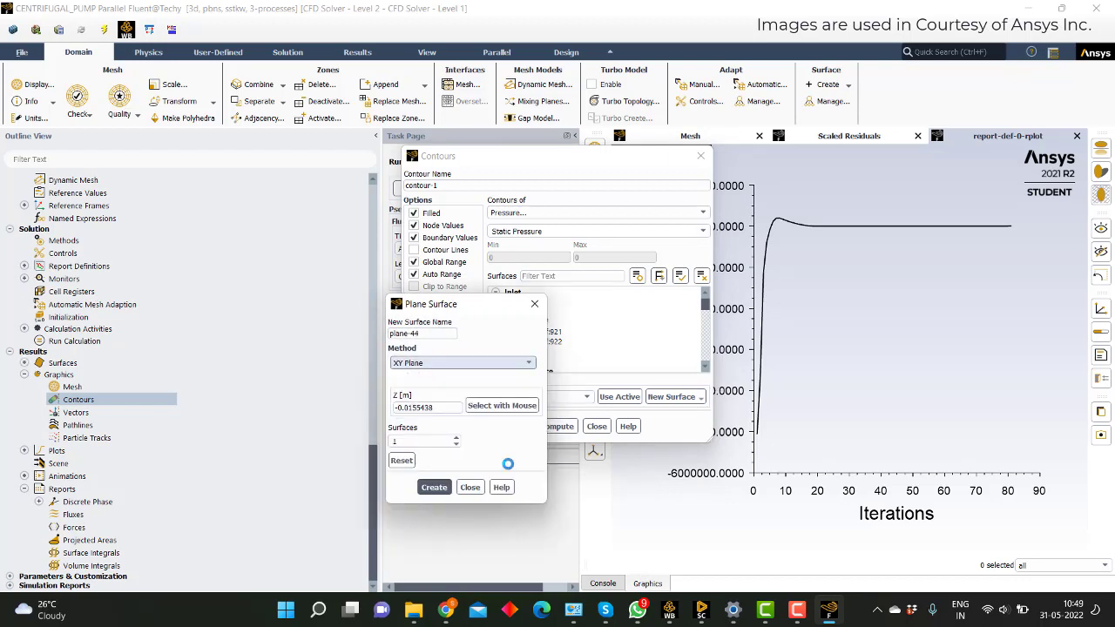
left_click(470, 486)
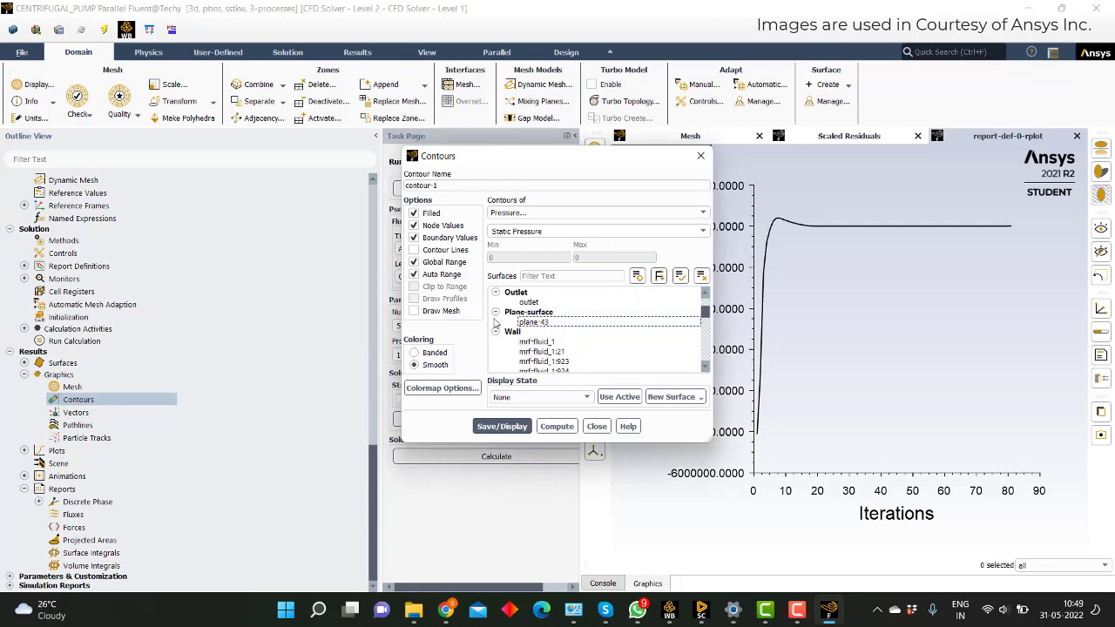
Step: Display the static pressure contour on plane-43 and rotate it to face the viewer
left_click(528, 312)
left_click(493, 426)
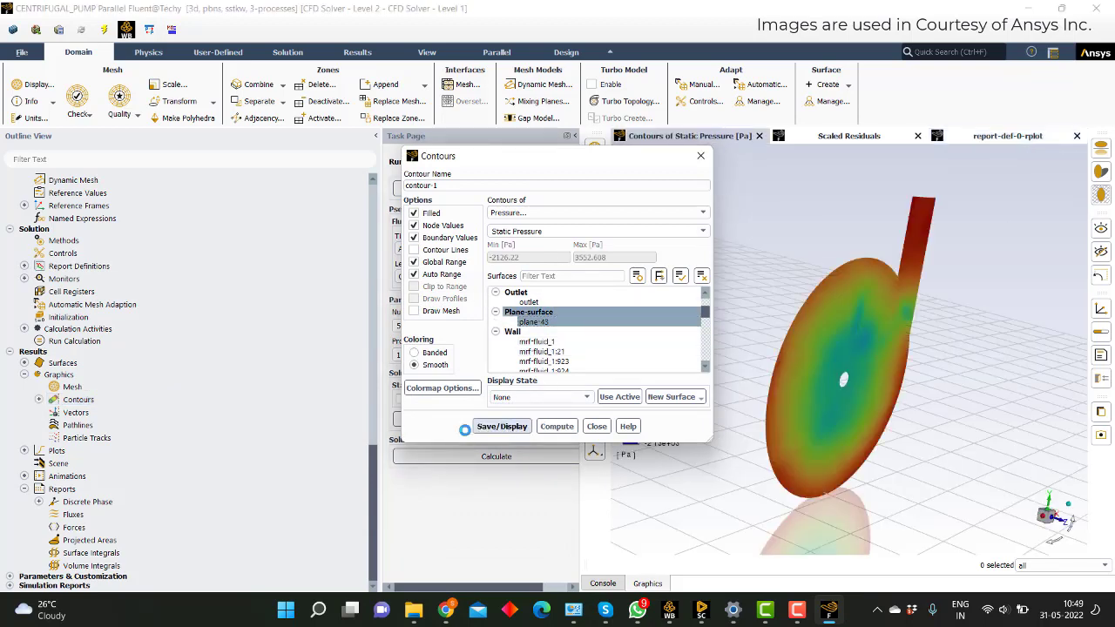
left_click_drag(851, 360, 978, 381)
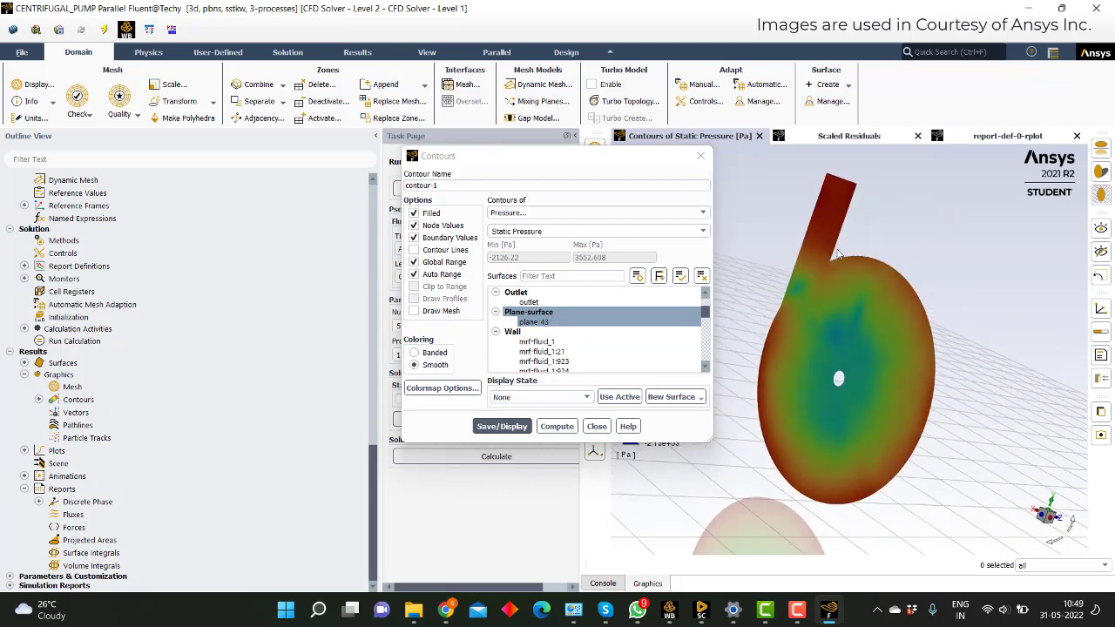
left_click_drag(838, 253, 903, 302)
Step: Show the velocity magnitude contour on plane-43, maximum 3.944412 m/s
left_click(580, 213)
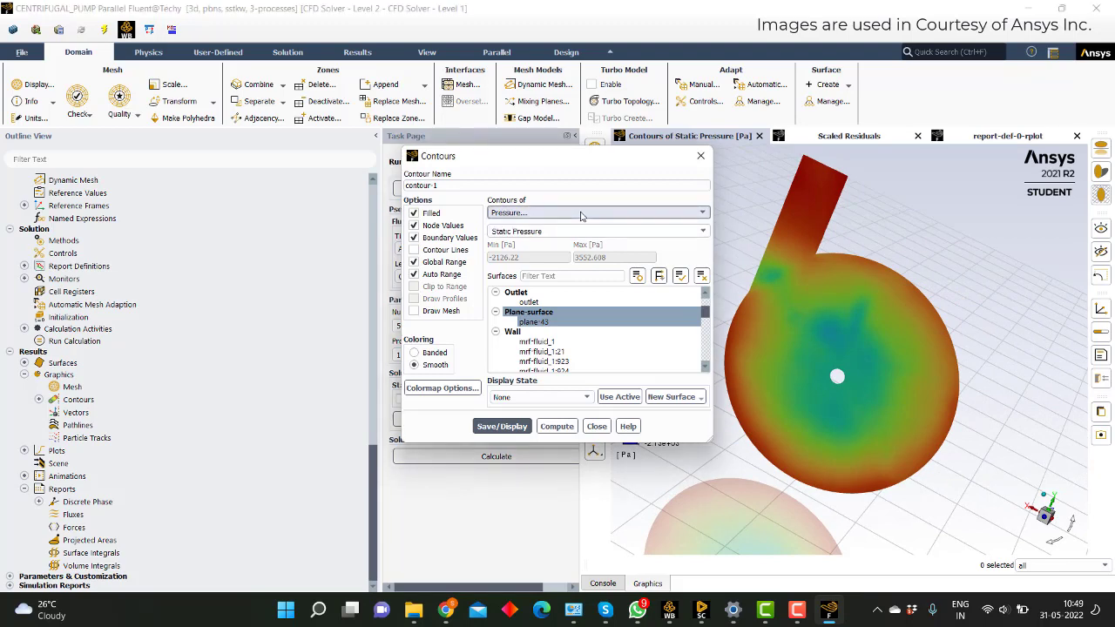
left_click(524, 240)
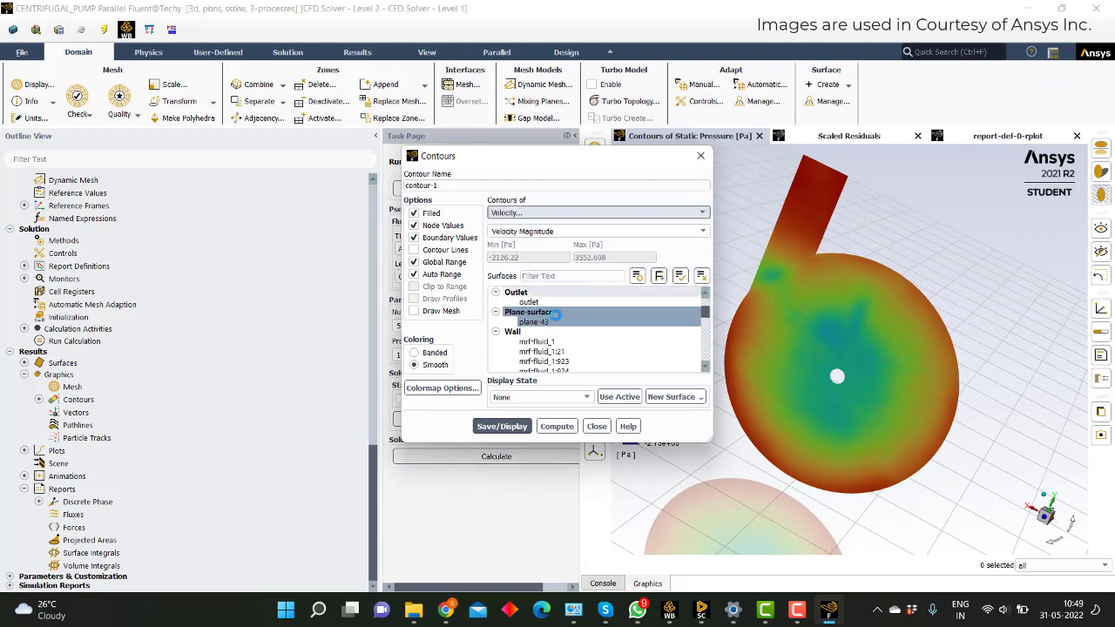
left_click(501, 426)
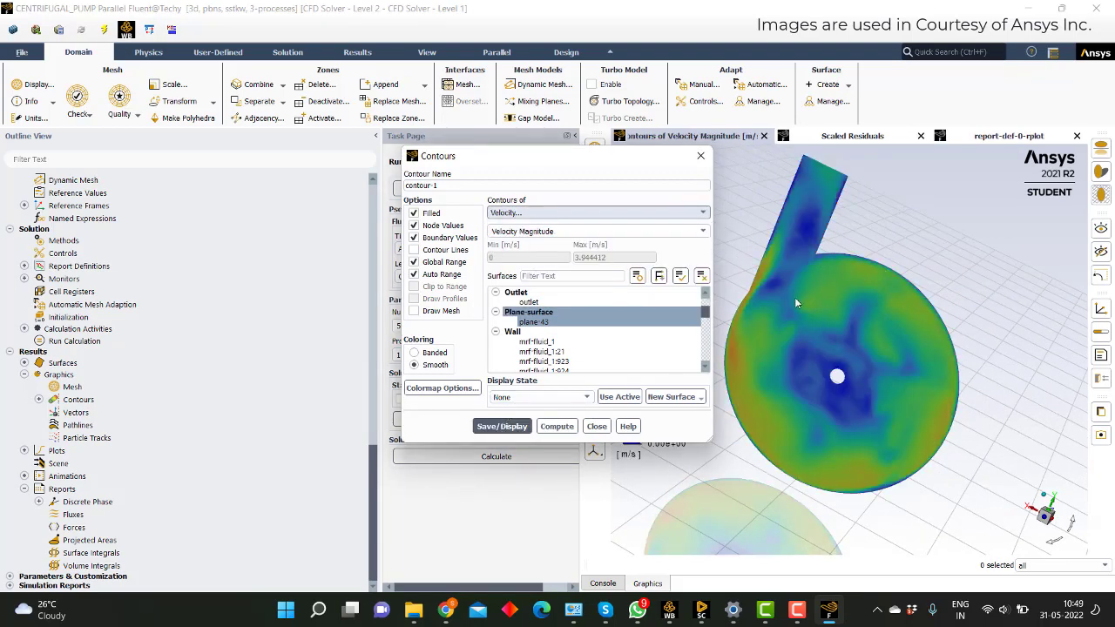
left_click_drag(855, 357, 928, 162)
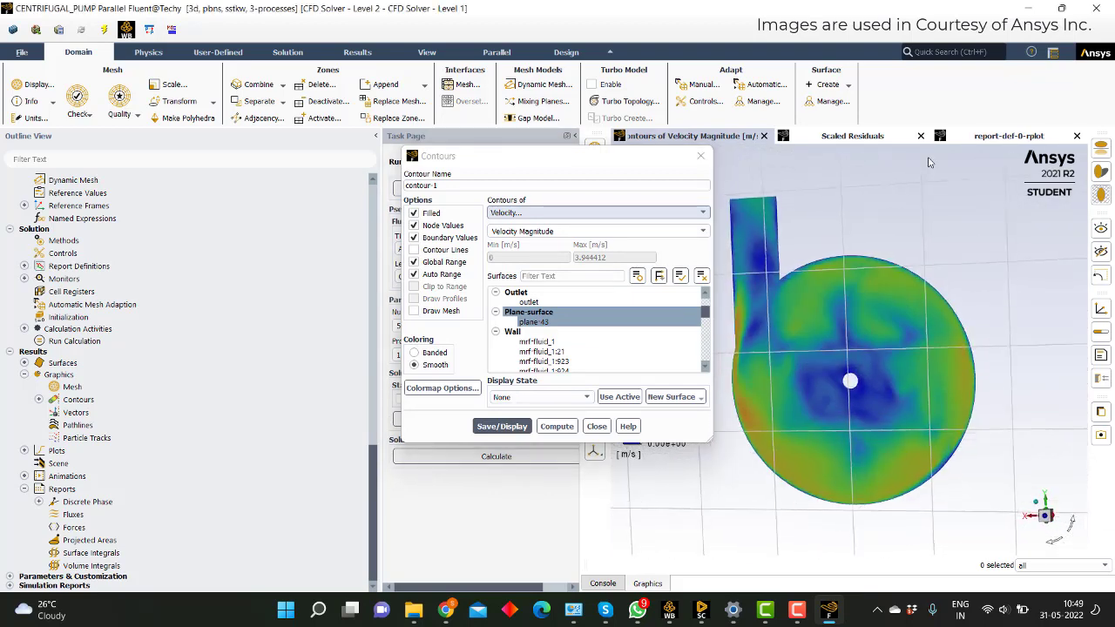
Step: Compute and display the turbulent kinetic energy contour on plane-43
left_click(619, 219)
left_click(620, 218)
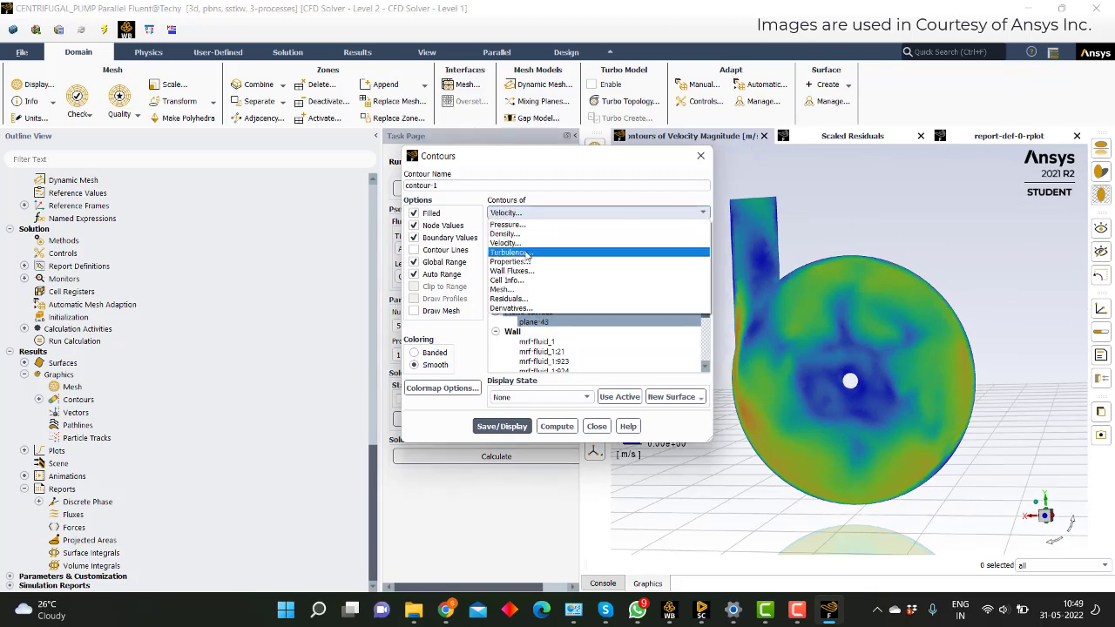
left_click(554, 252)
left_click(557, 427)
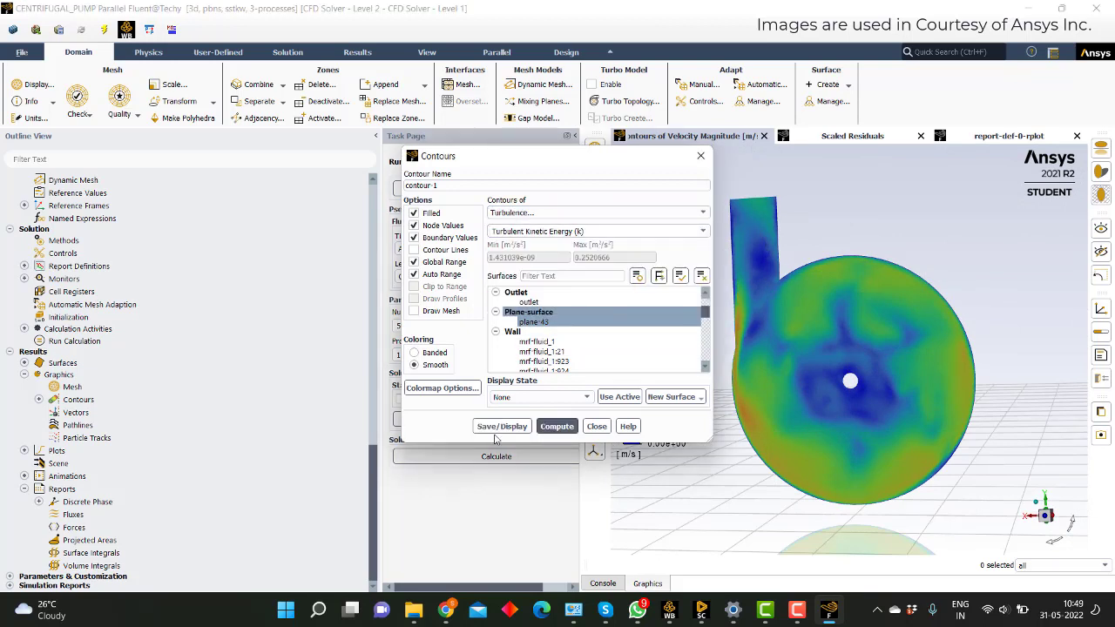
left_click(501, 426)
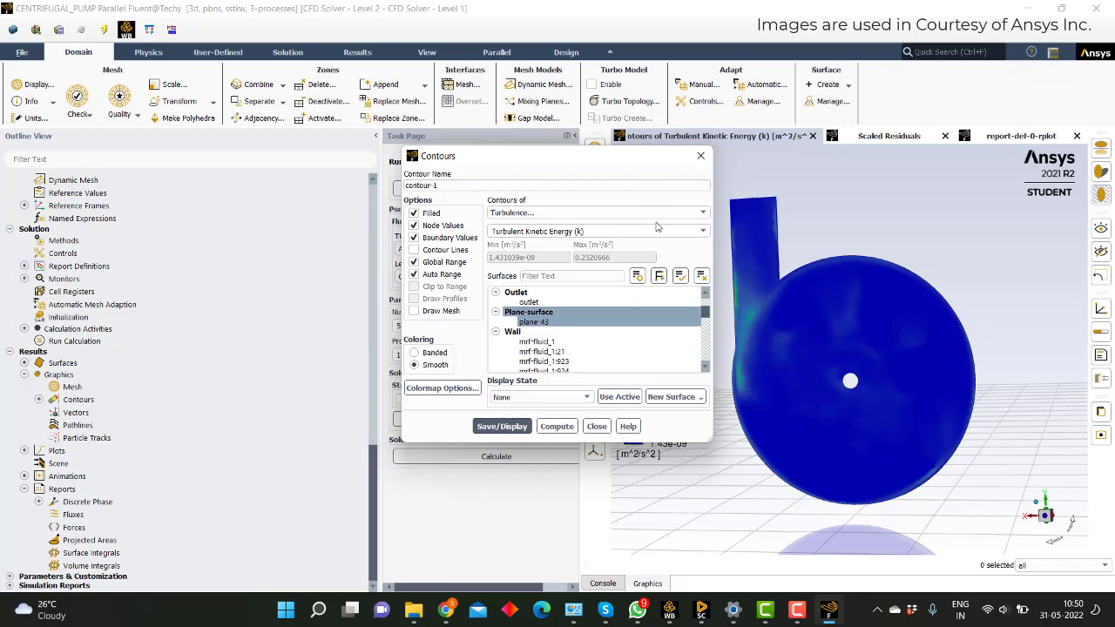
Step: Display the Specific Dissipation Rate (Omega) contour on plane-43
left_click(699, 231)
left_click(702, 231)
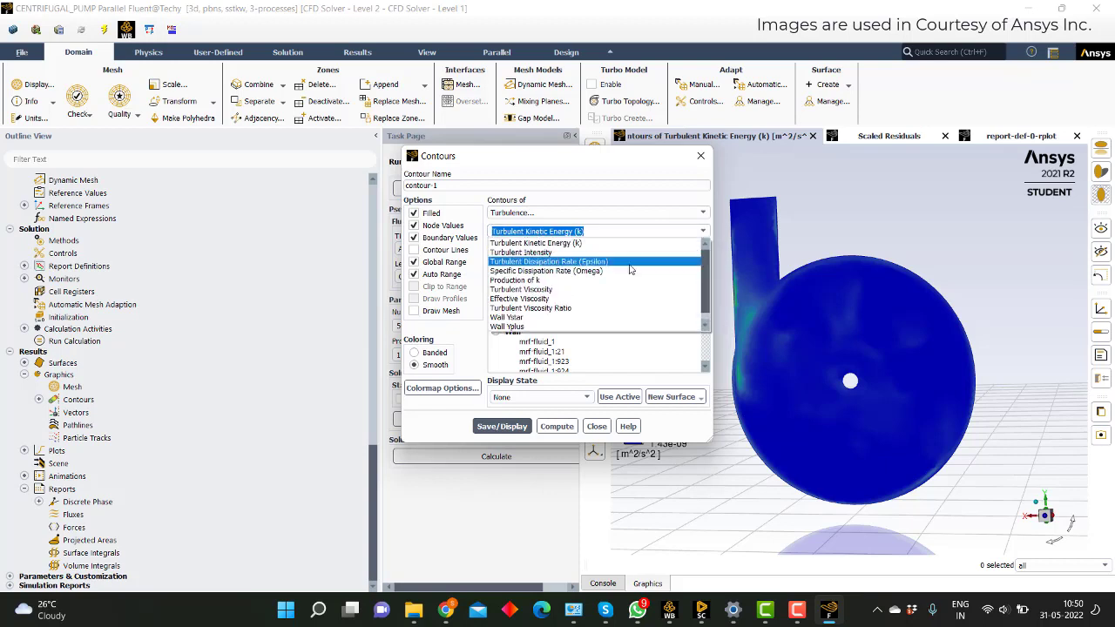
left_click(562, 274)
left_click(501, 426)
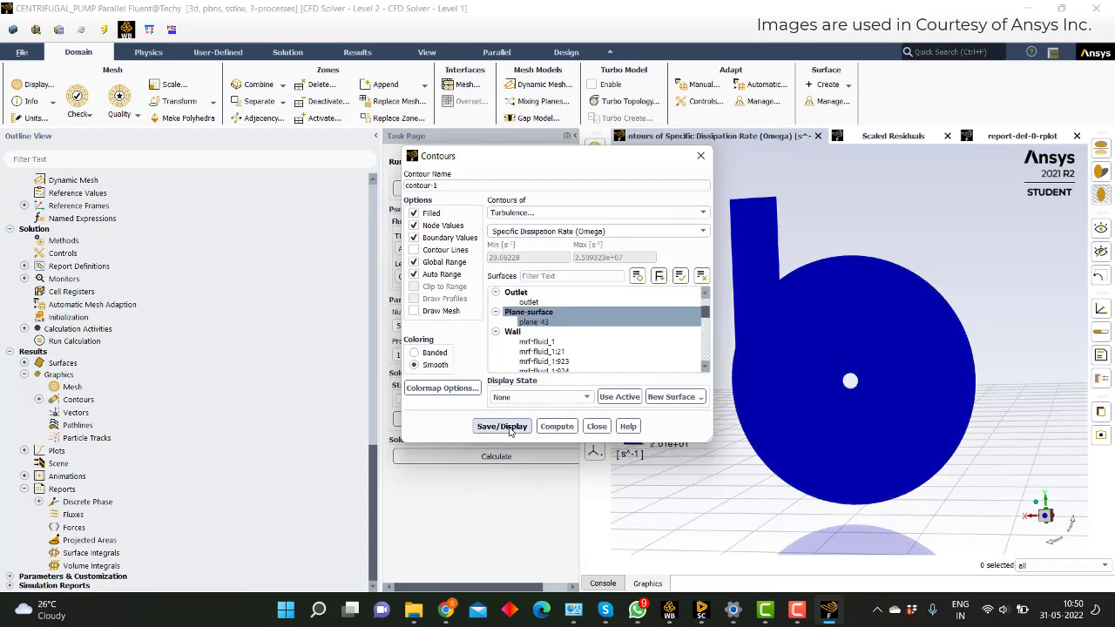
Step: Disable auto and global range, compute, and redisplay omega with maximum 4000 s⁻¹
left_click(540, 322)
left_click(432, 274)
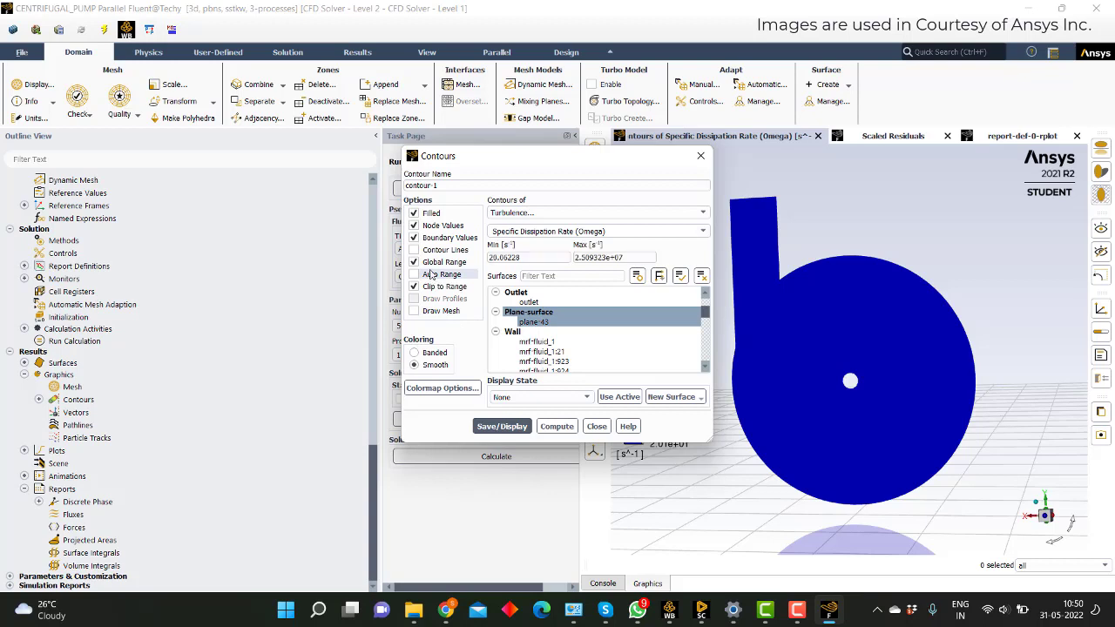
left_click(432, 261)
left_click(432, 287)
left_click(432, 287)
left_click(557, 425)
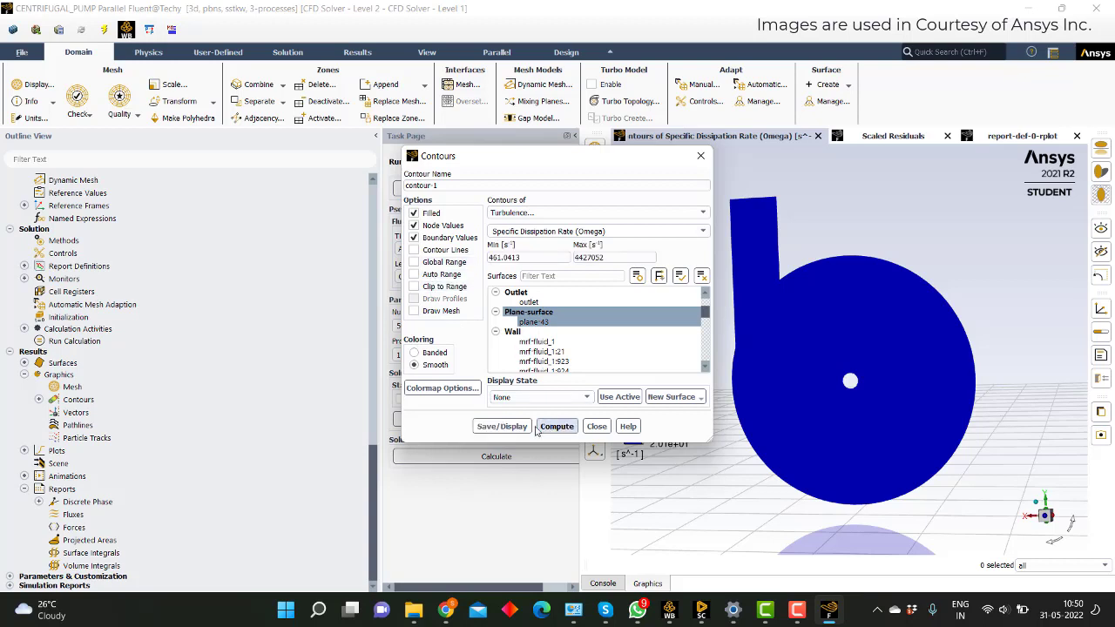
left_click(502, 426)
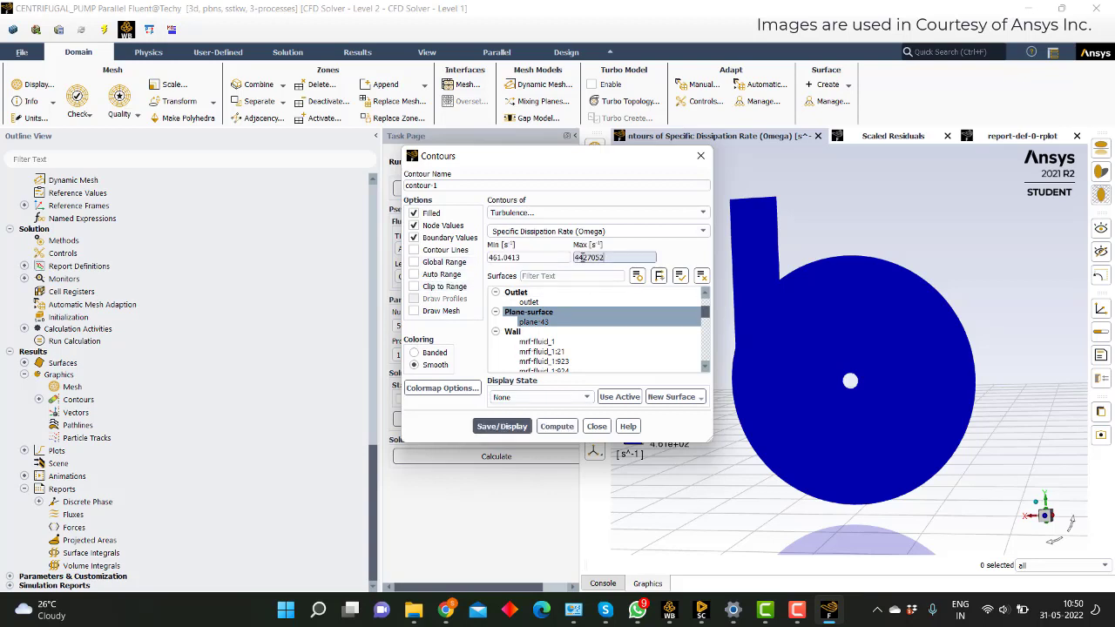
double_click(582, 257)
type("4000")
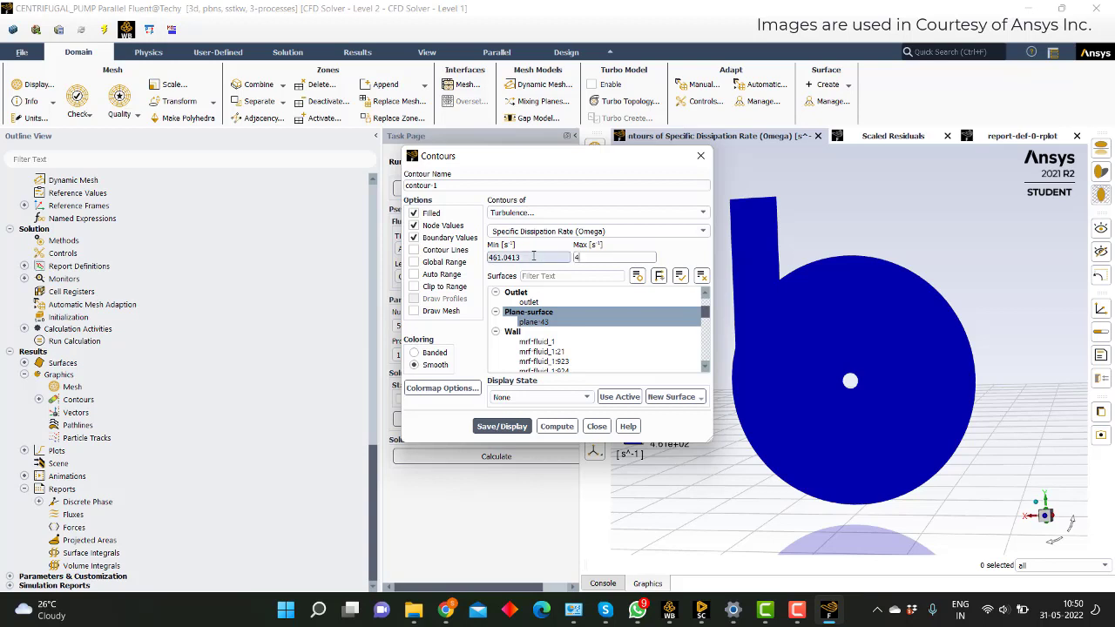
left_click(513, 427)
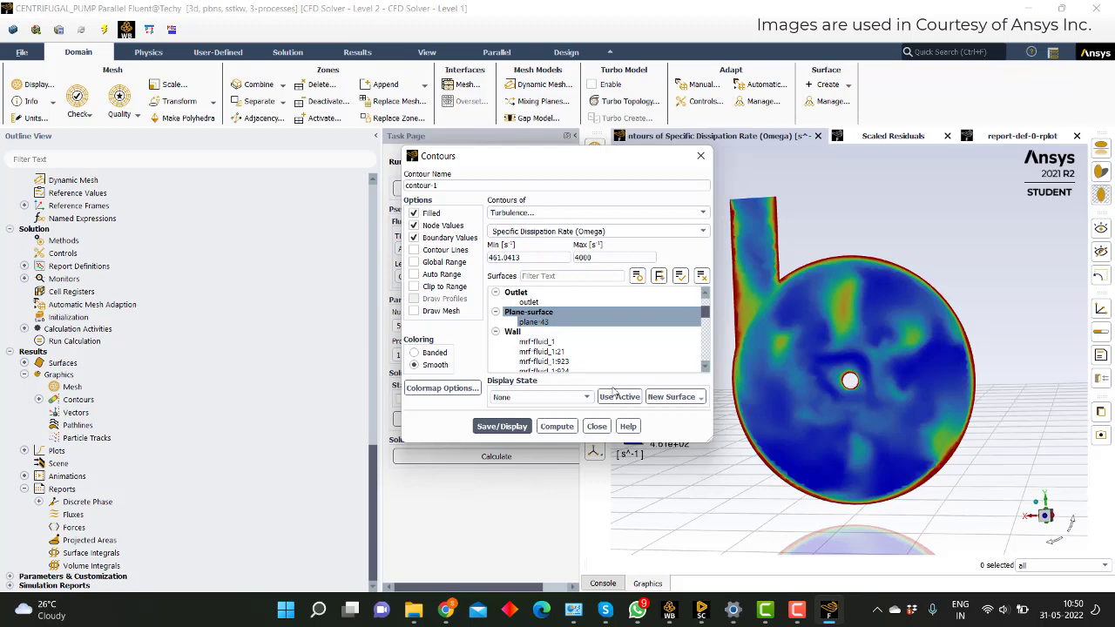
left_click(598, 426)
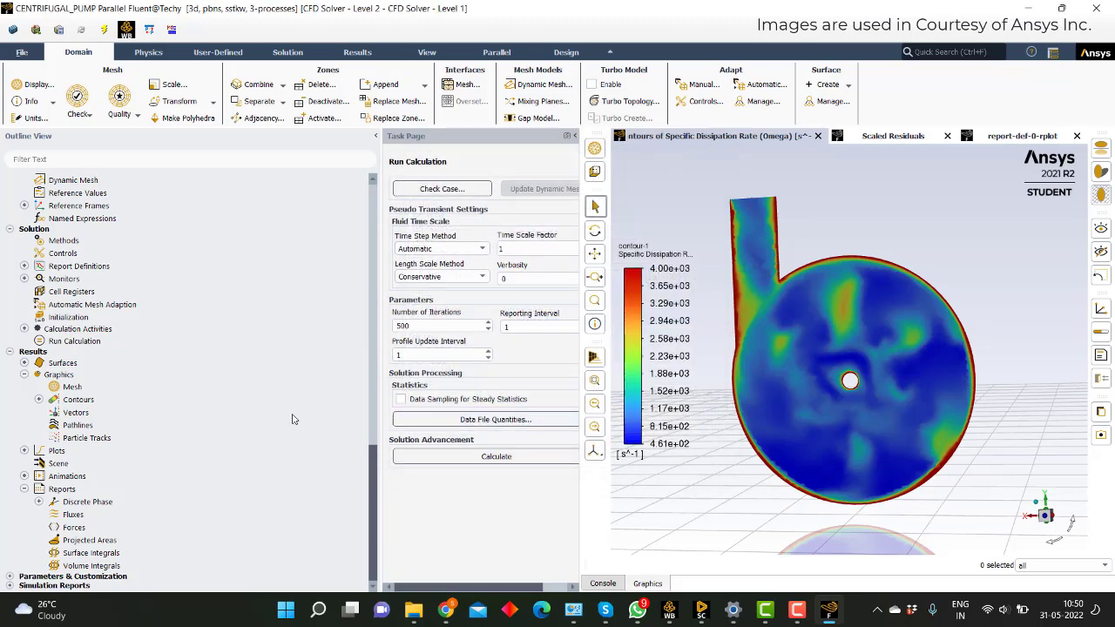
Step: Expand Contours in the Outline View to reveal contour-1
left_click(39, 400)
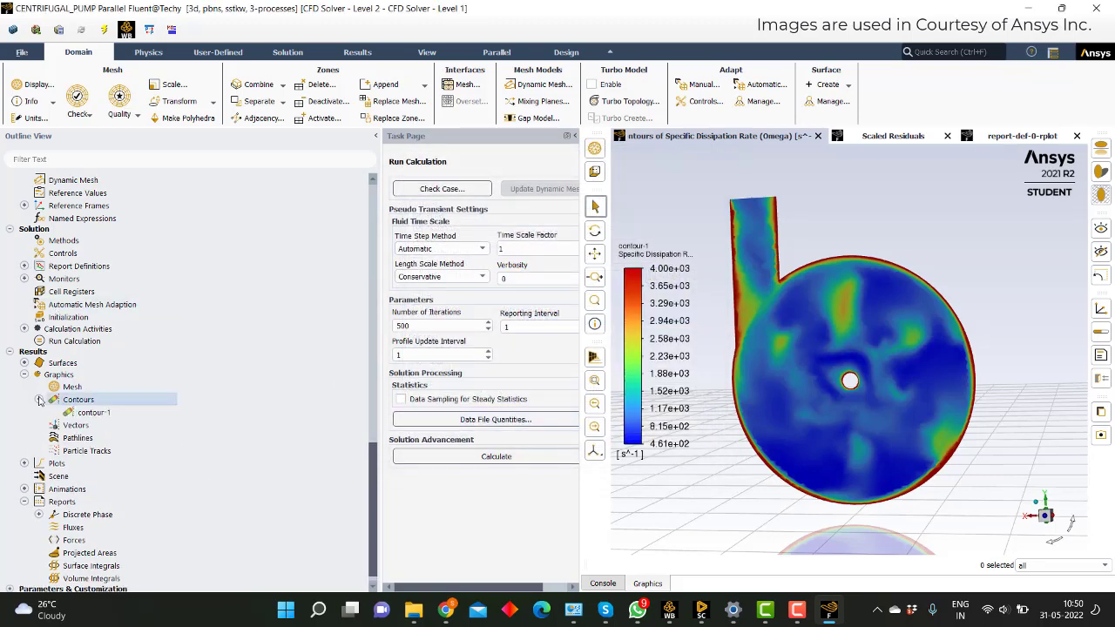